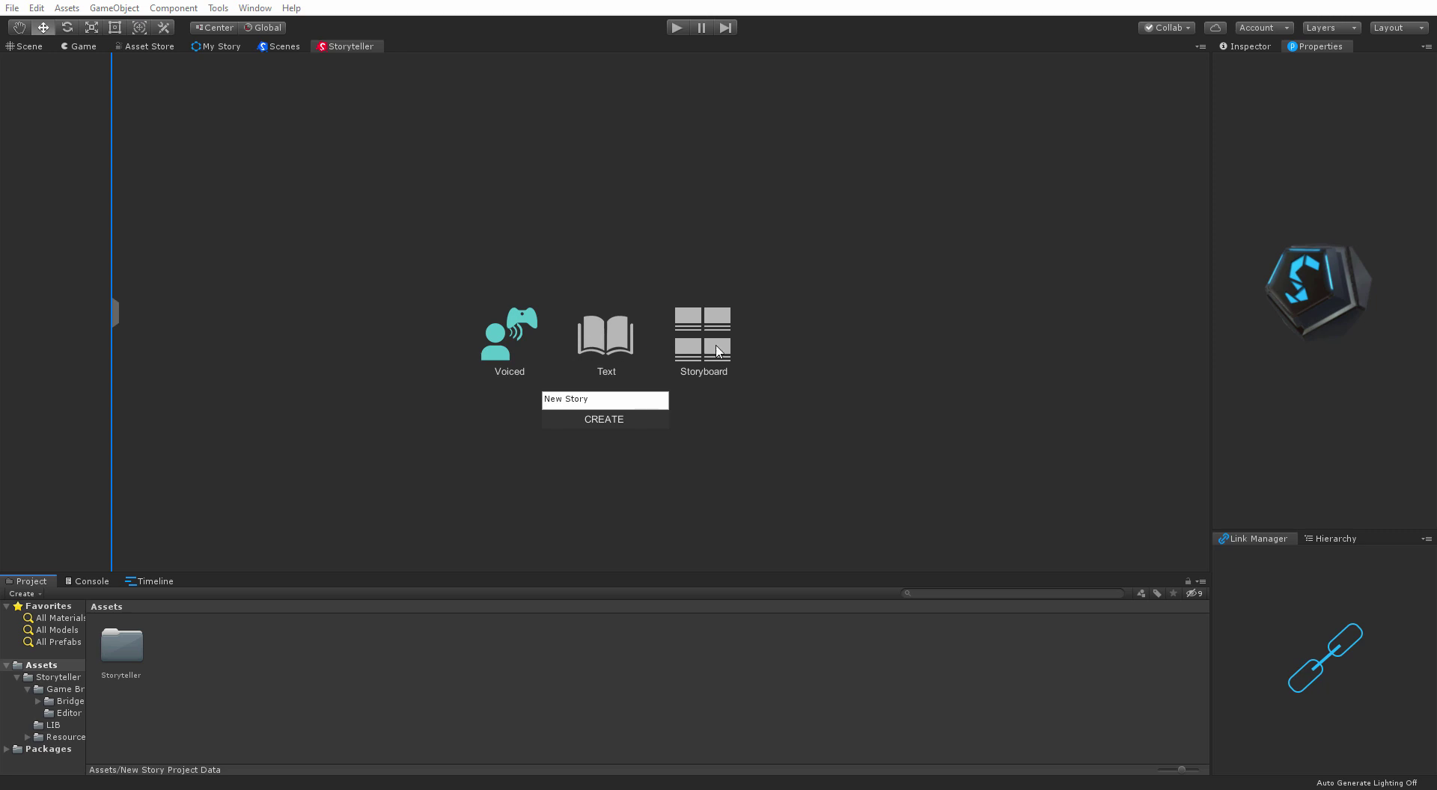
Switch the editor workspace to the Default layout.
left_click(1395, 28)
left_click(715, 195)
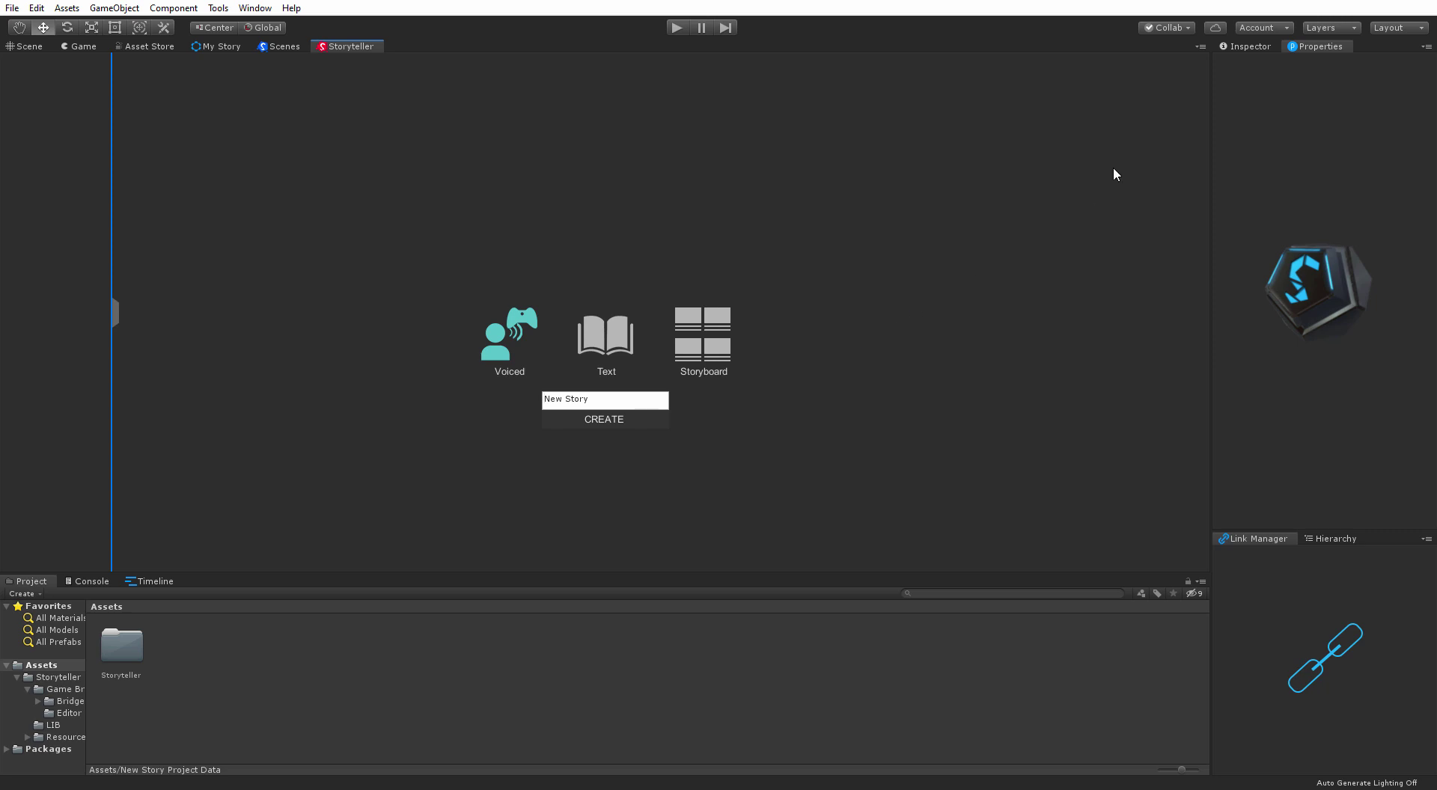
left_click(1403, 28)
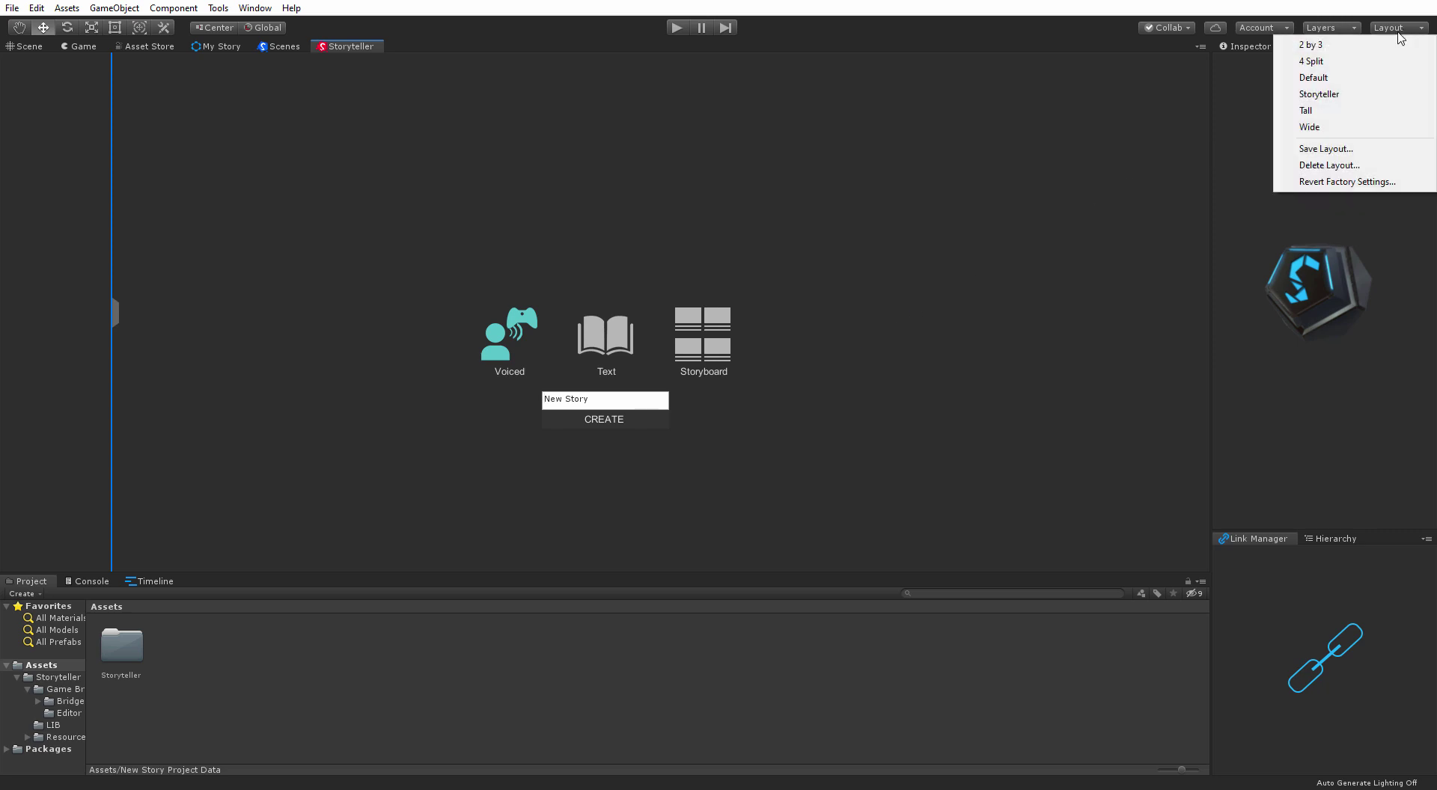
left_click(1338, 84)
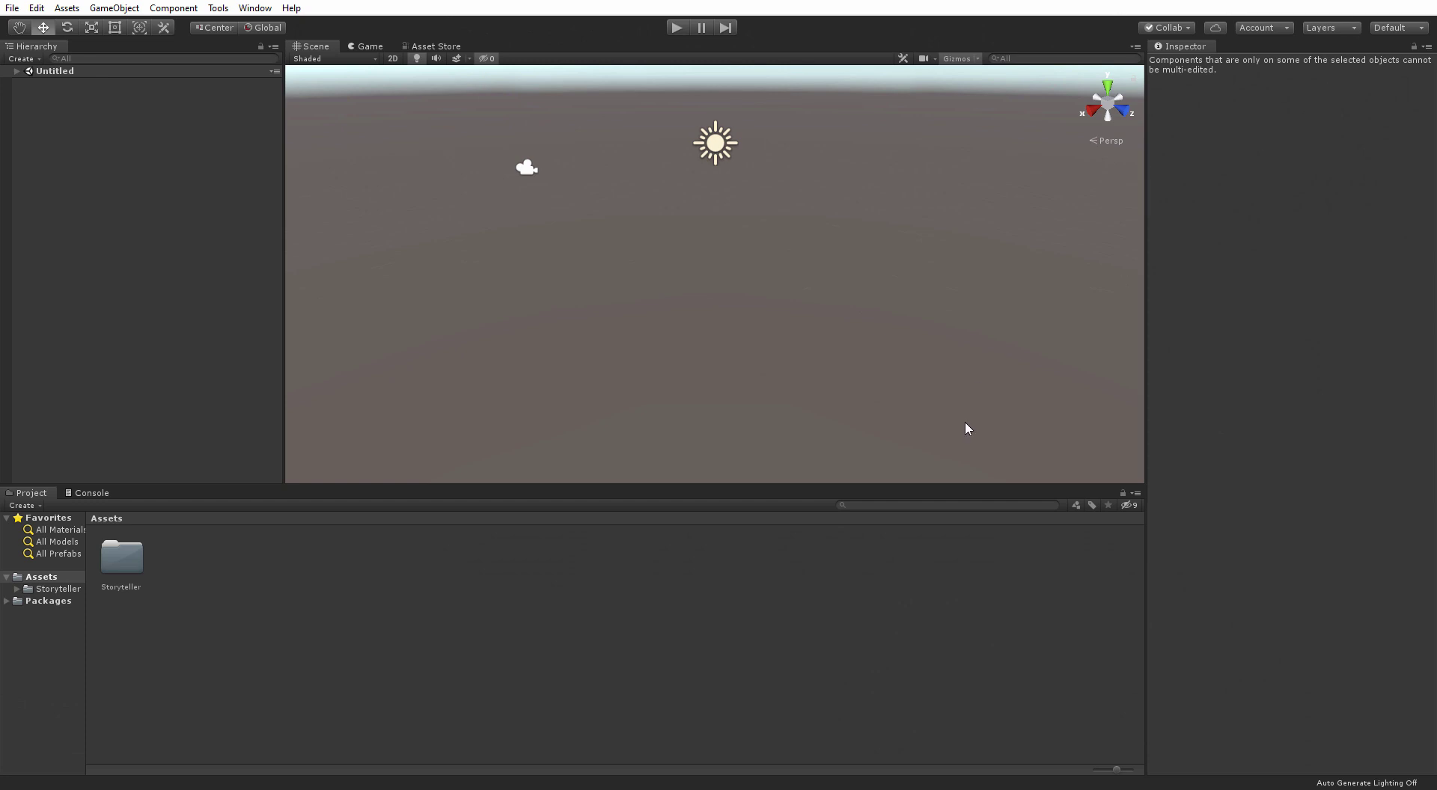
Enlarge the Scene view in height and width, and dock the Hierarchy beneath the Inspector.
left_click_drag(948, 487, 947, 573)
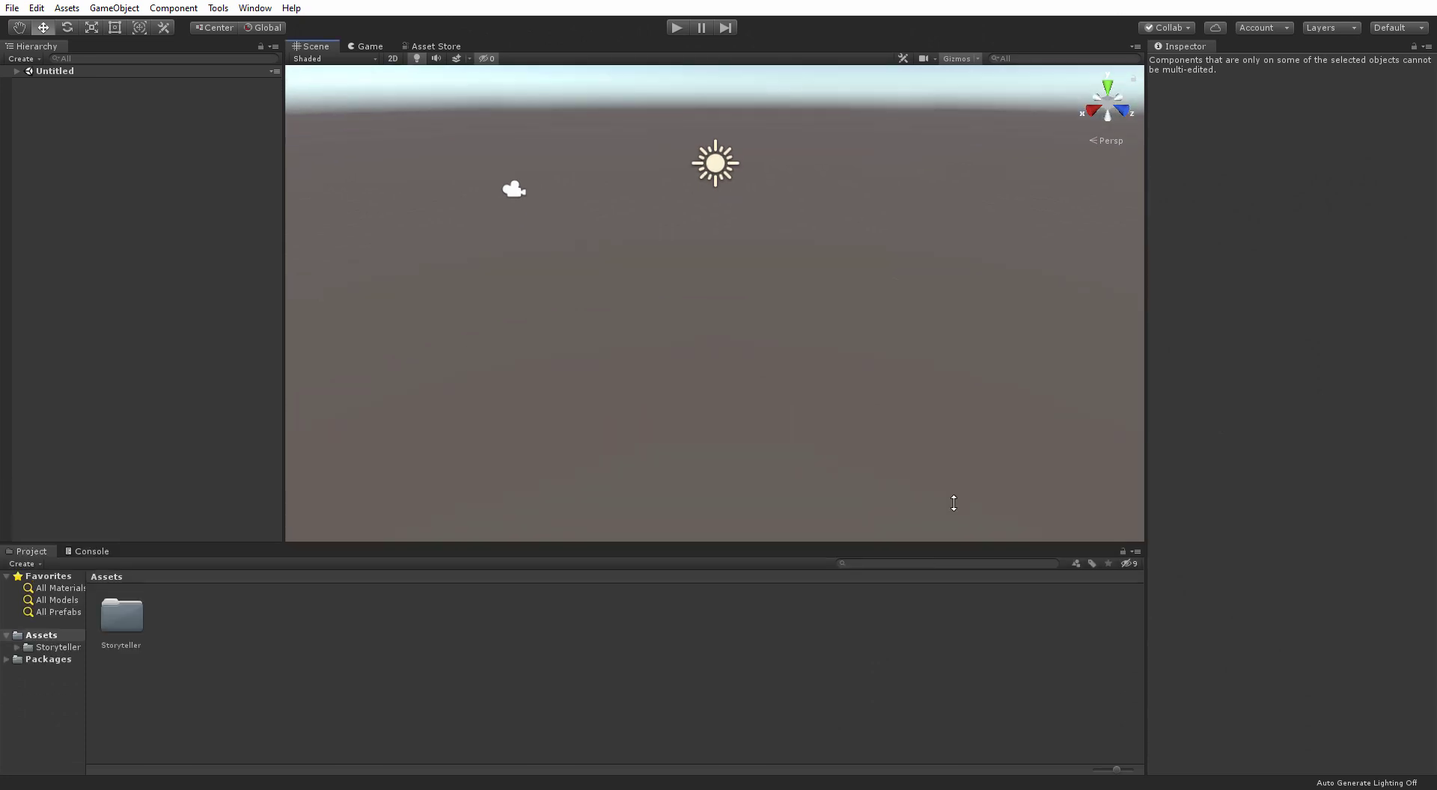
left_click_drag(1142, 422, 1318, 419)
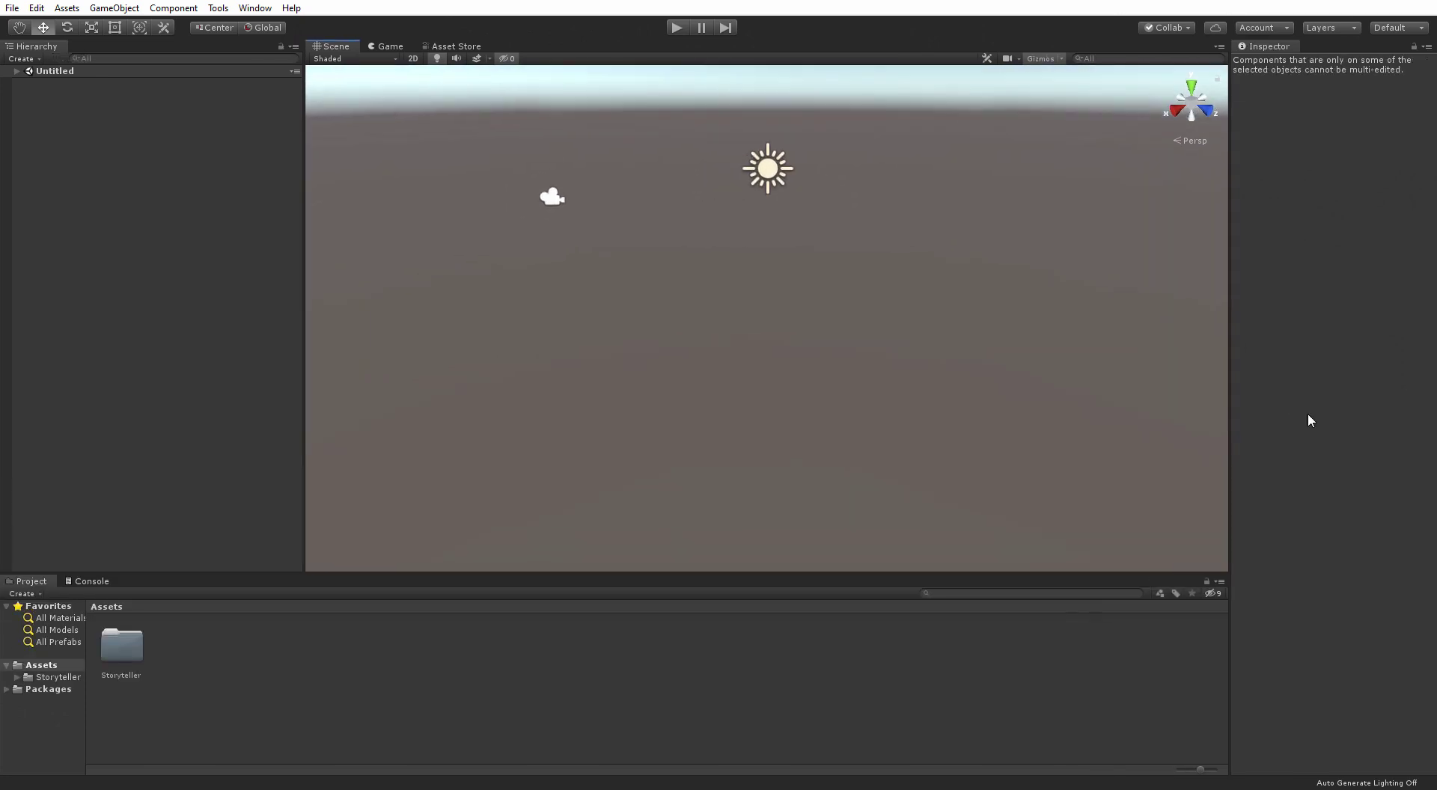
left_click_drag(46, 49, 1321, 655)
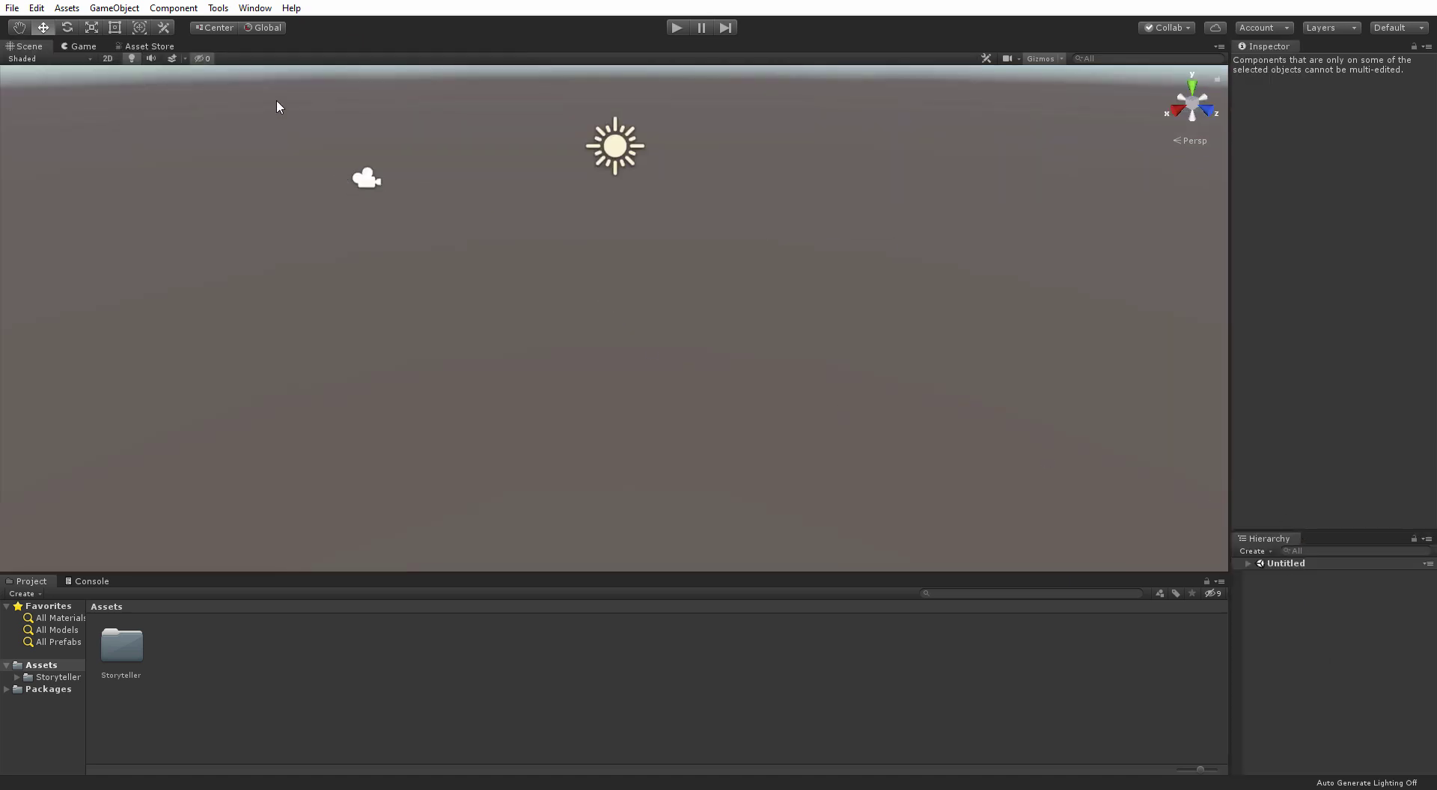
Open DaiMangou's Storyteller tool and dismiss its Storyteller 2020 welcome window.
left_click(218, 8)
mouse_move(292, 33)
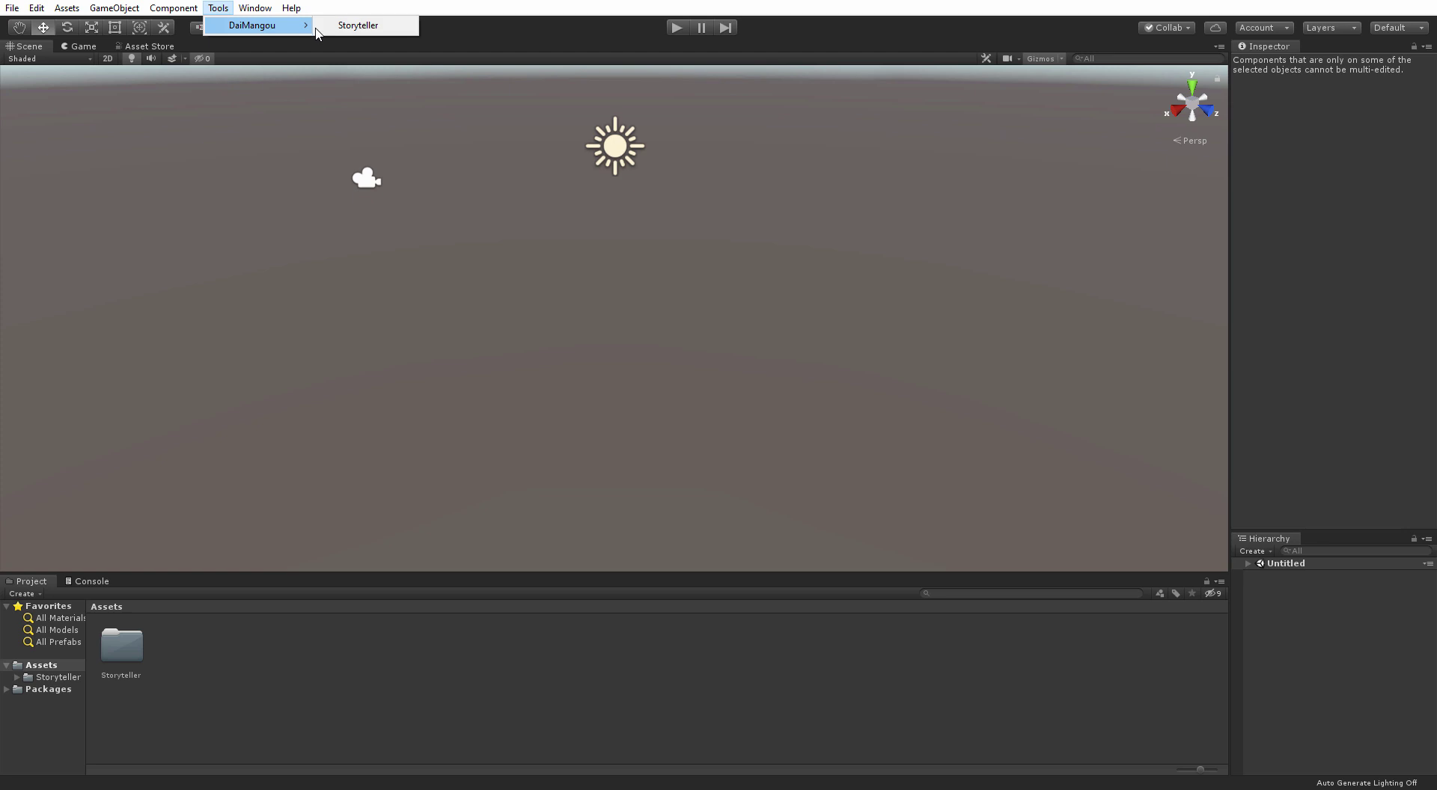
left_click(344, 26)
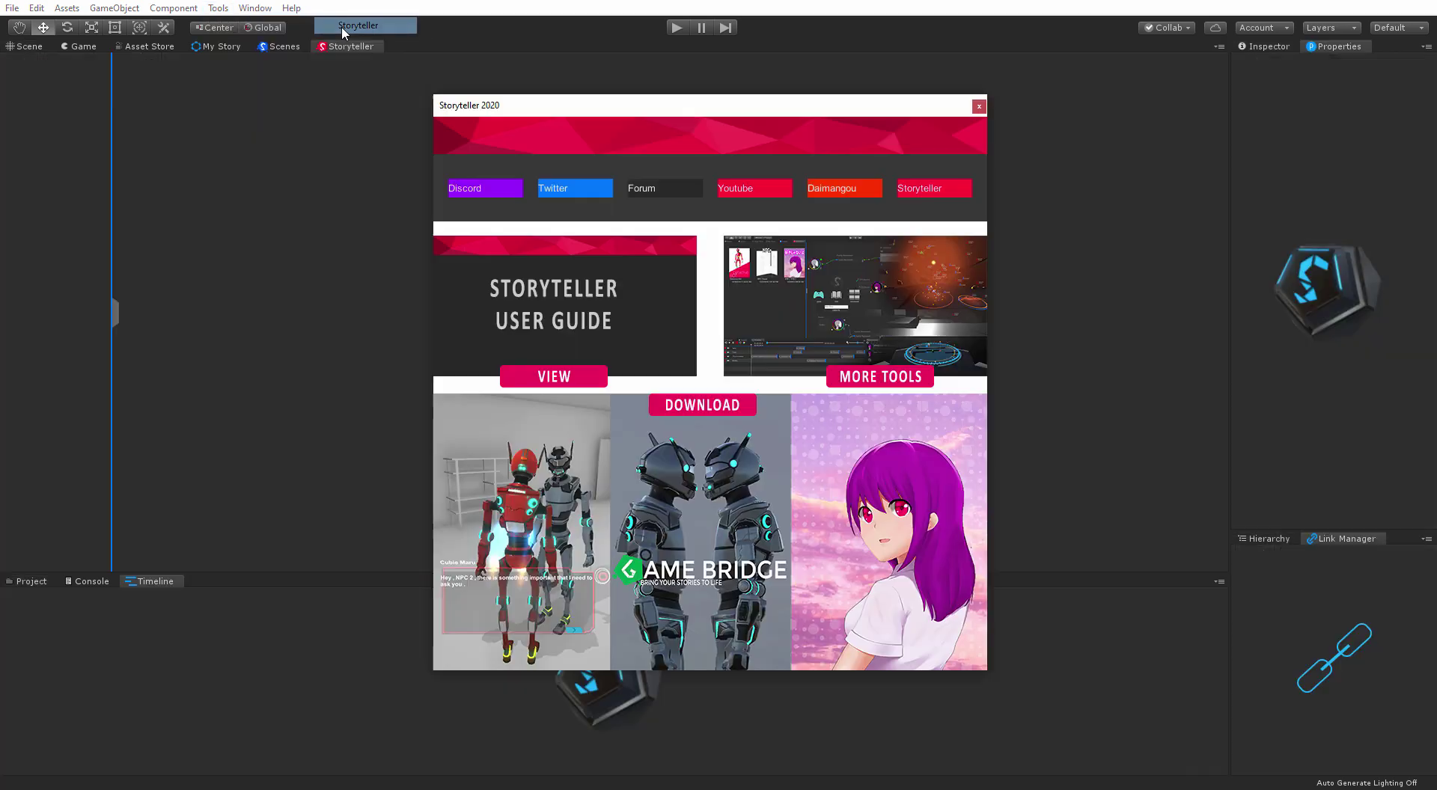
left_click(978, 105)
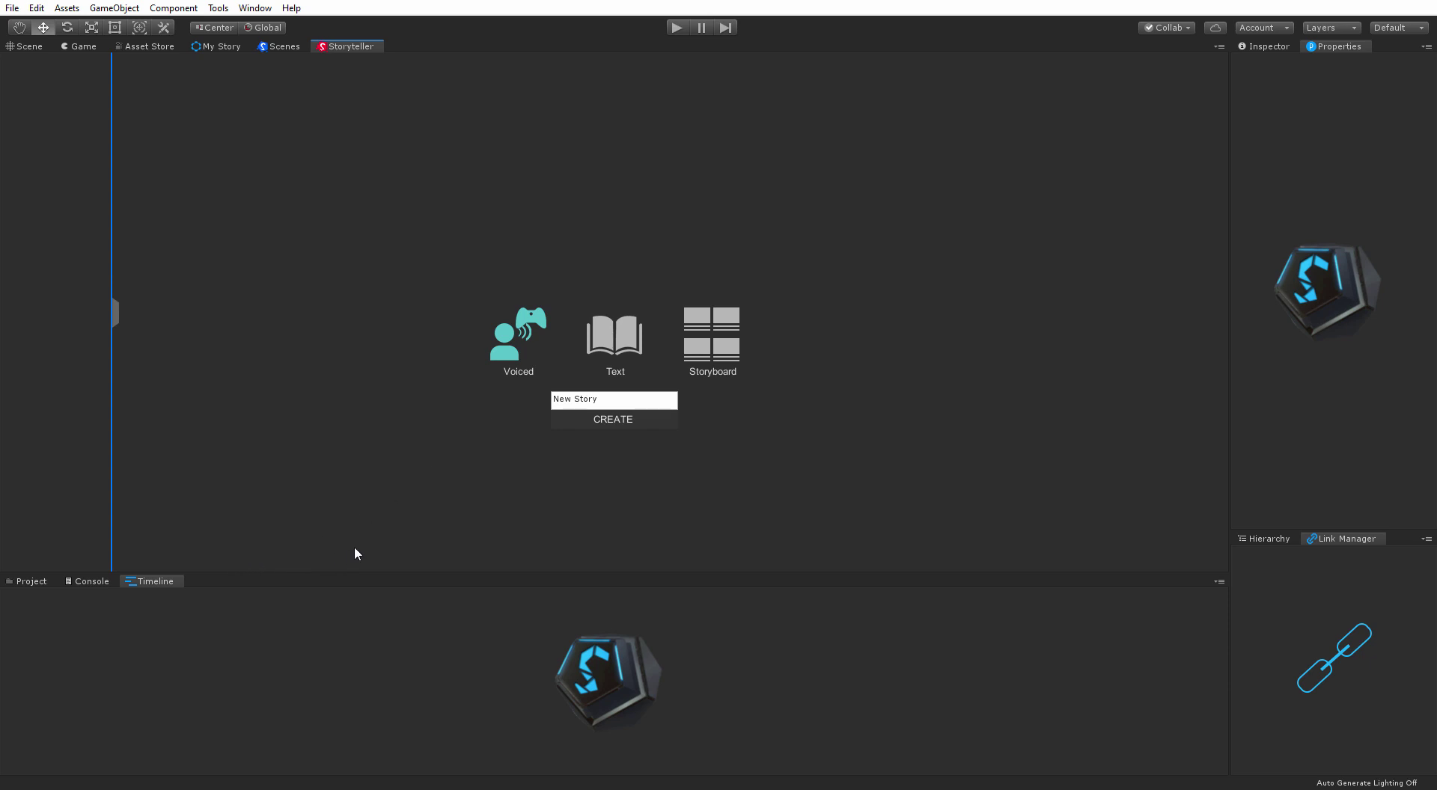
Create a Text story named New Story, with the project browser showing the root Assets folder.
left_click(580, 344)
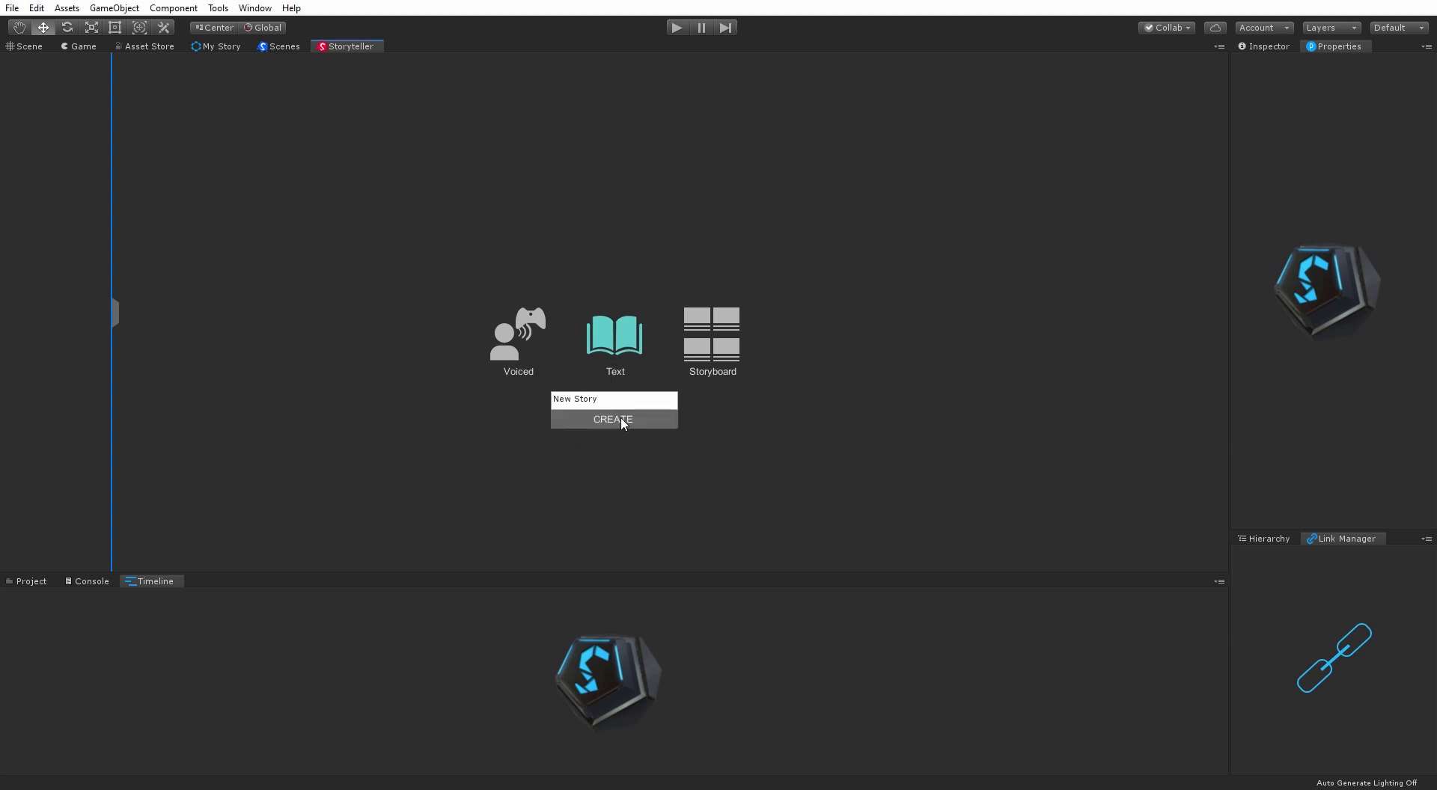
left_click(31, 581)
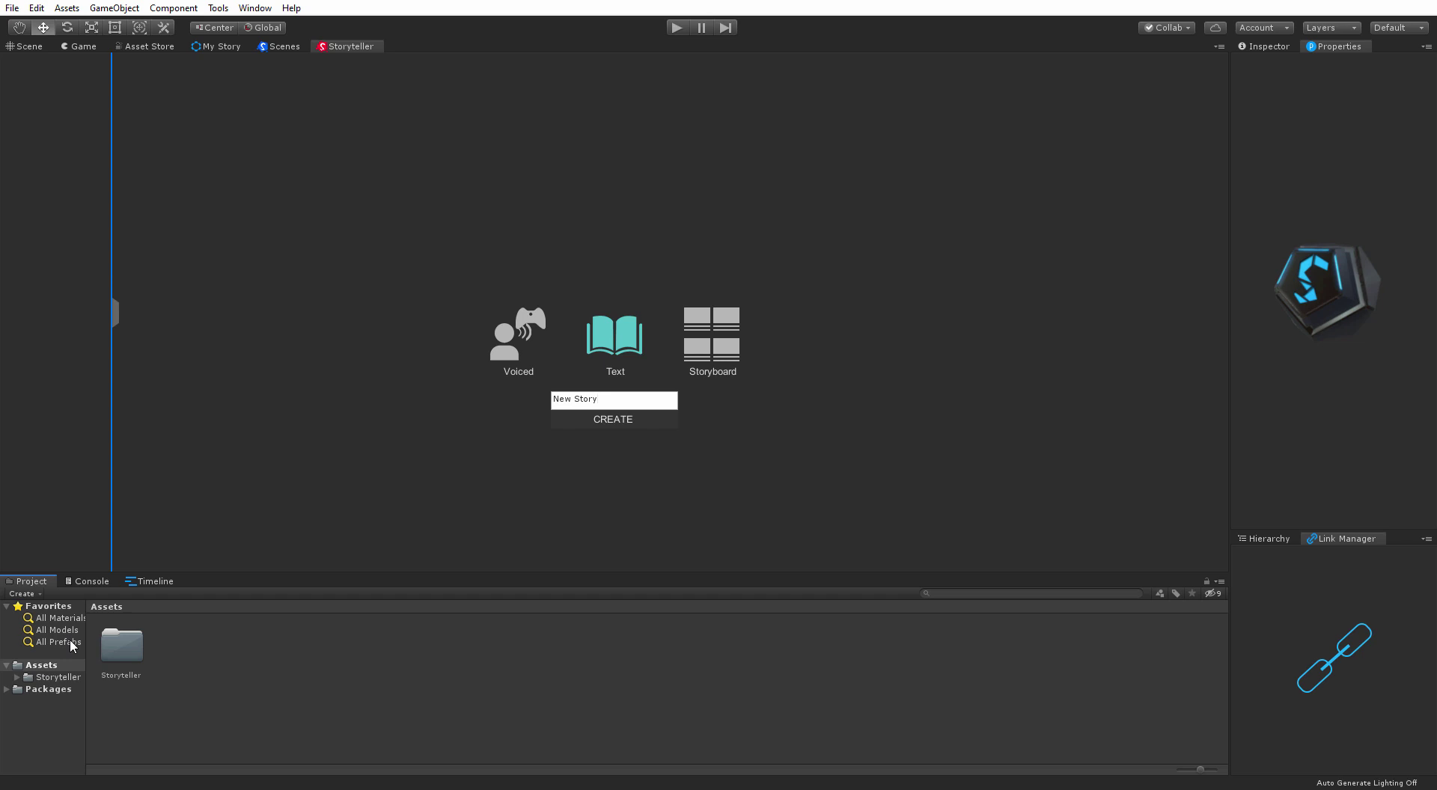
left_click(52, 679)
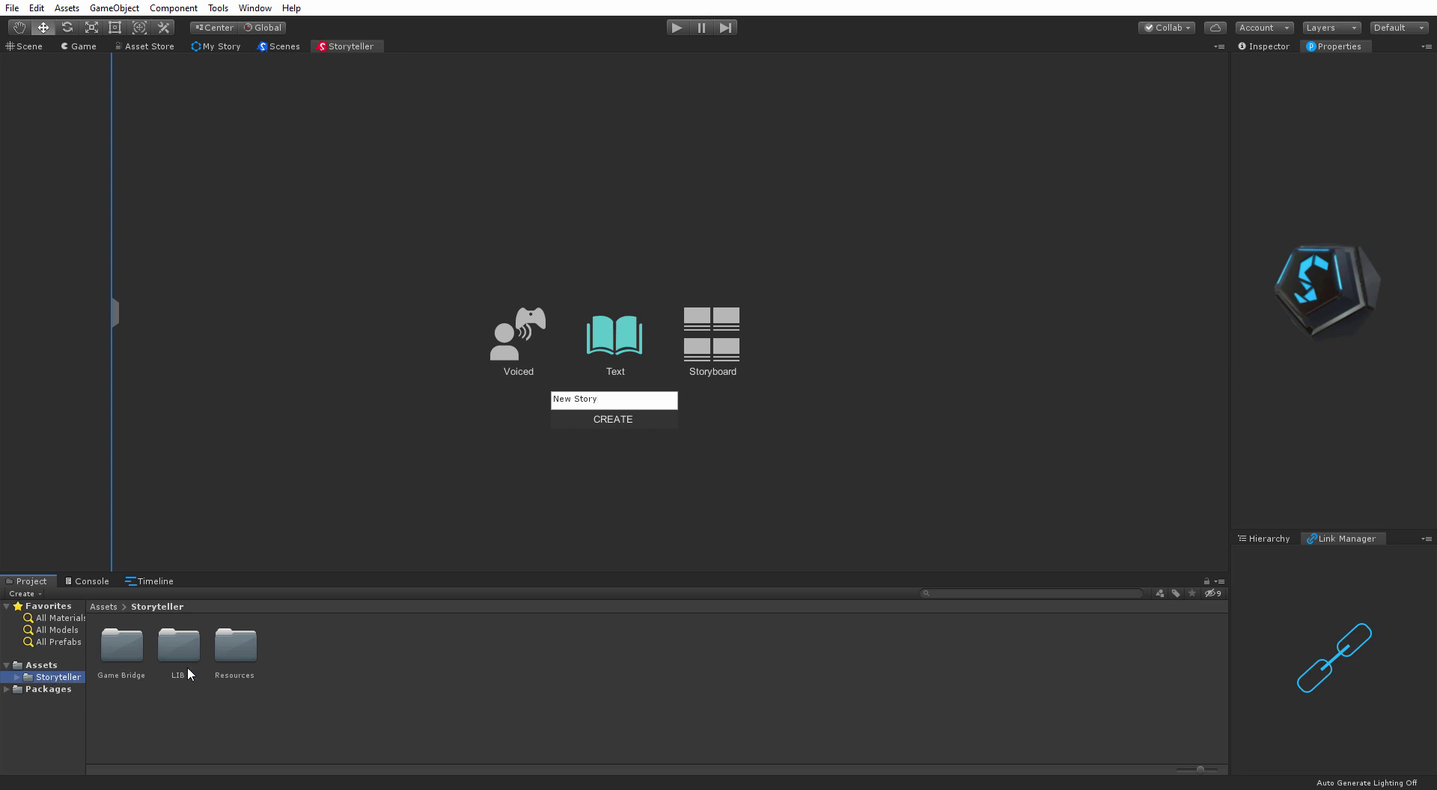
left_click(239, 647)
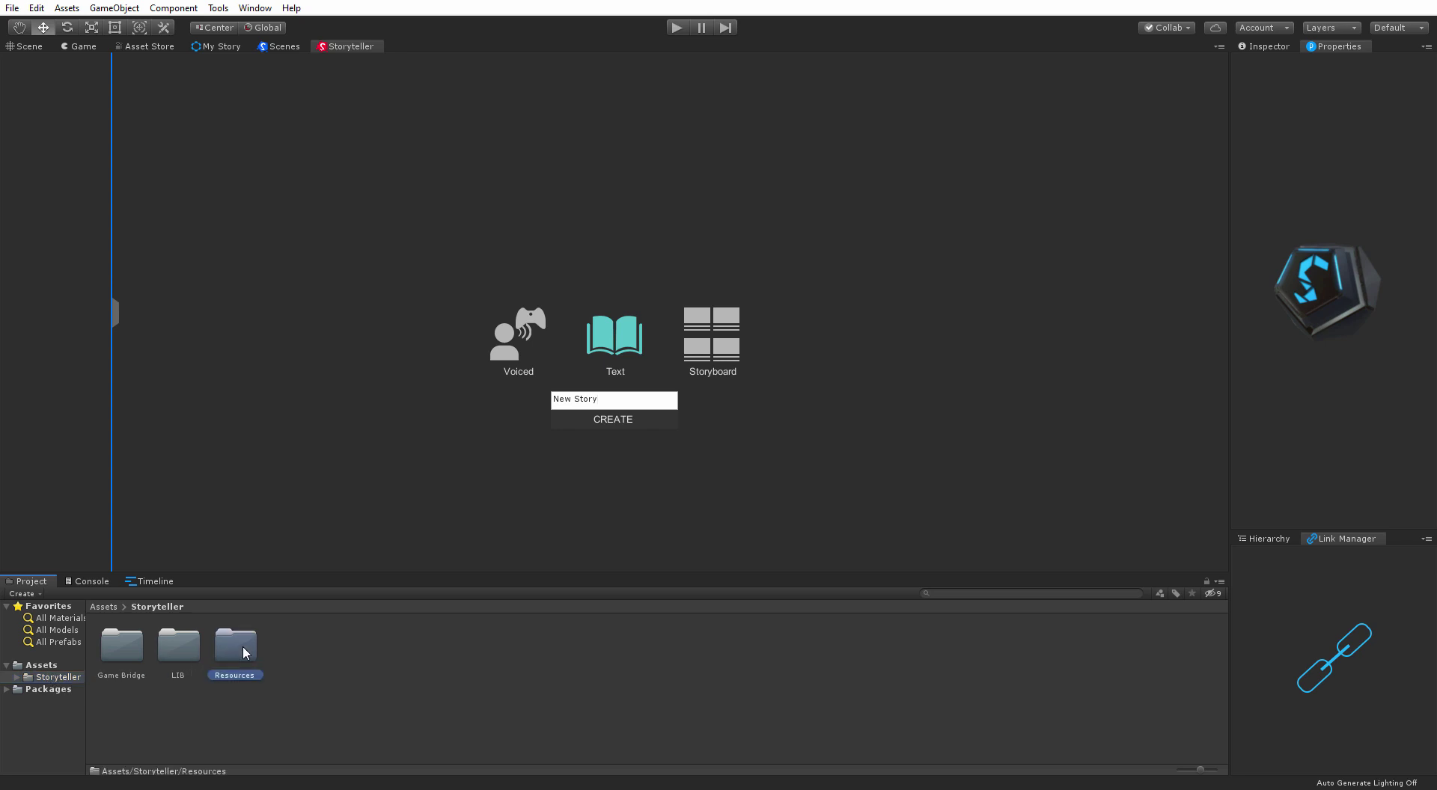
left_click(301, 661)
left_click(59, 666)
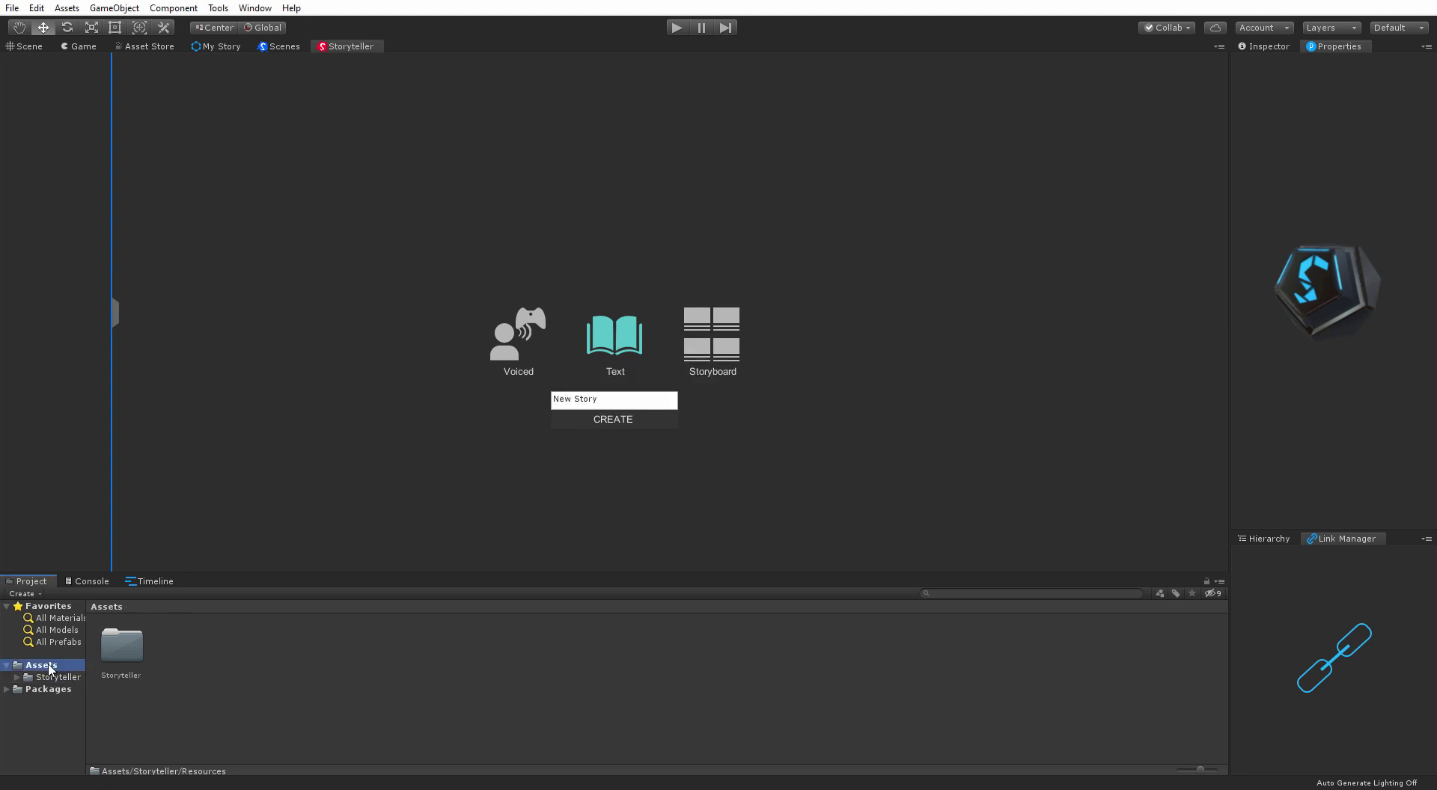
left_click(618, 421)
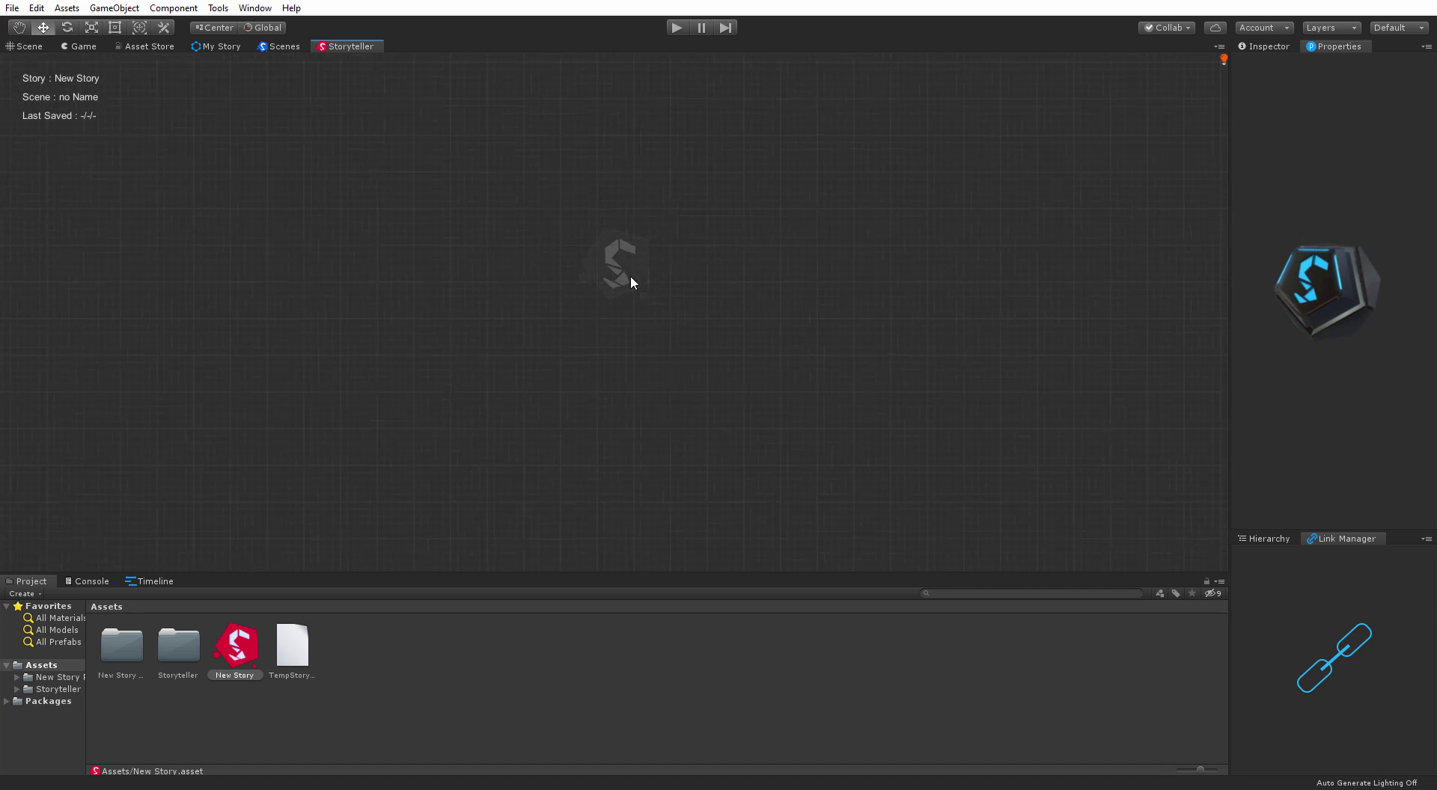
Look through the story canvas's File, Display and Make Node commands.
key("q")
key("w")
right_click(490, 228)
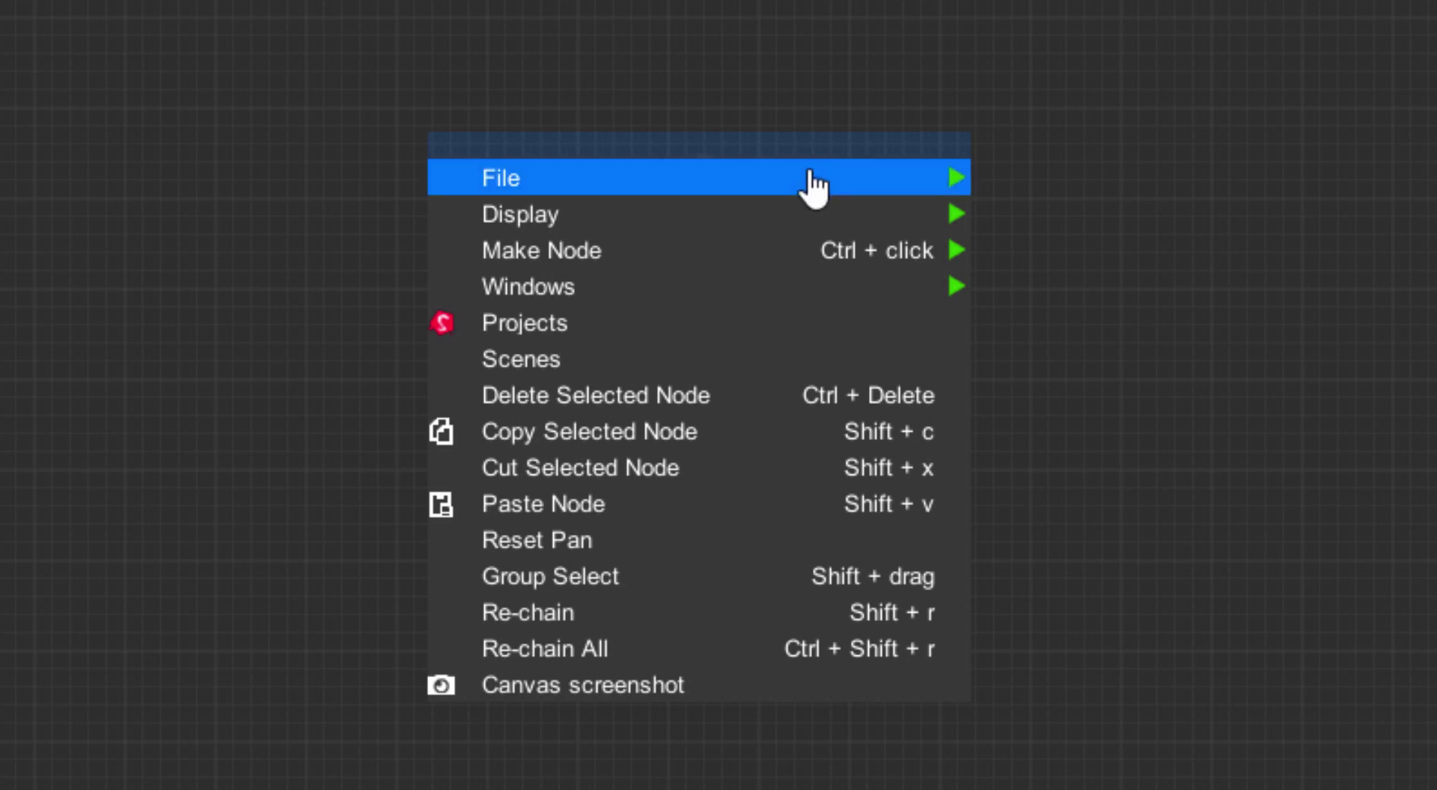
mouse_move(810, 176)
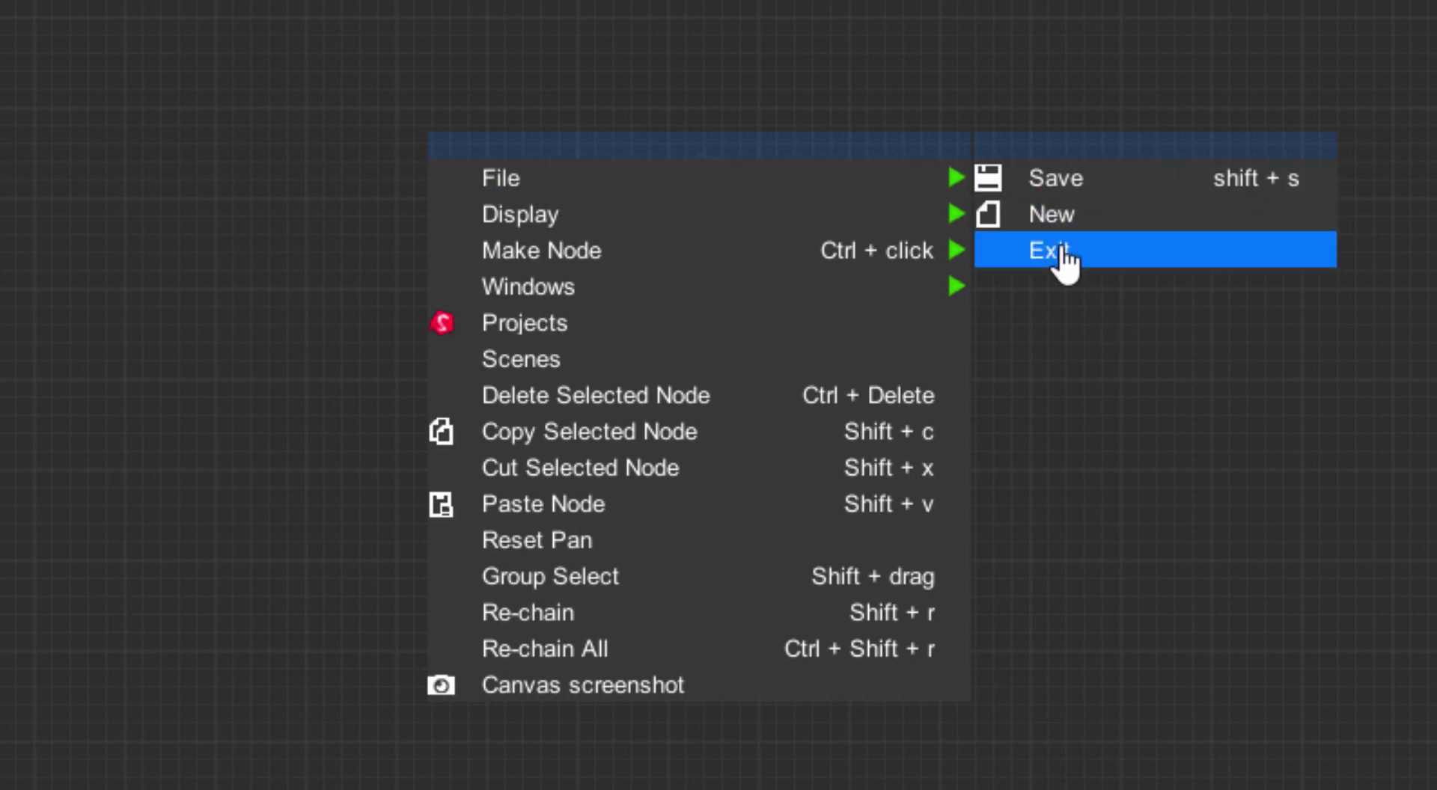
mouse_move(702, 216)
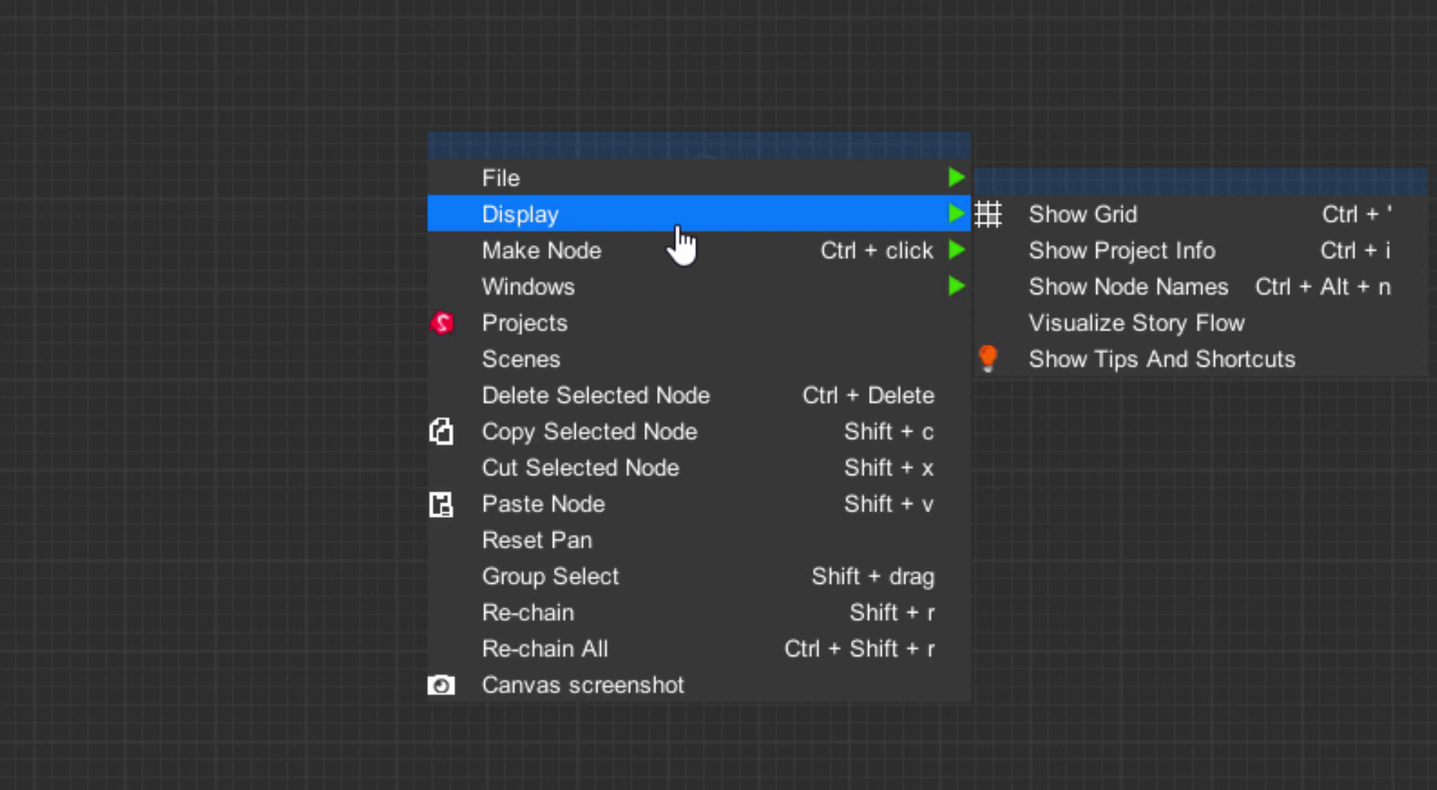
mouse_move(551, 260)
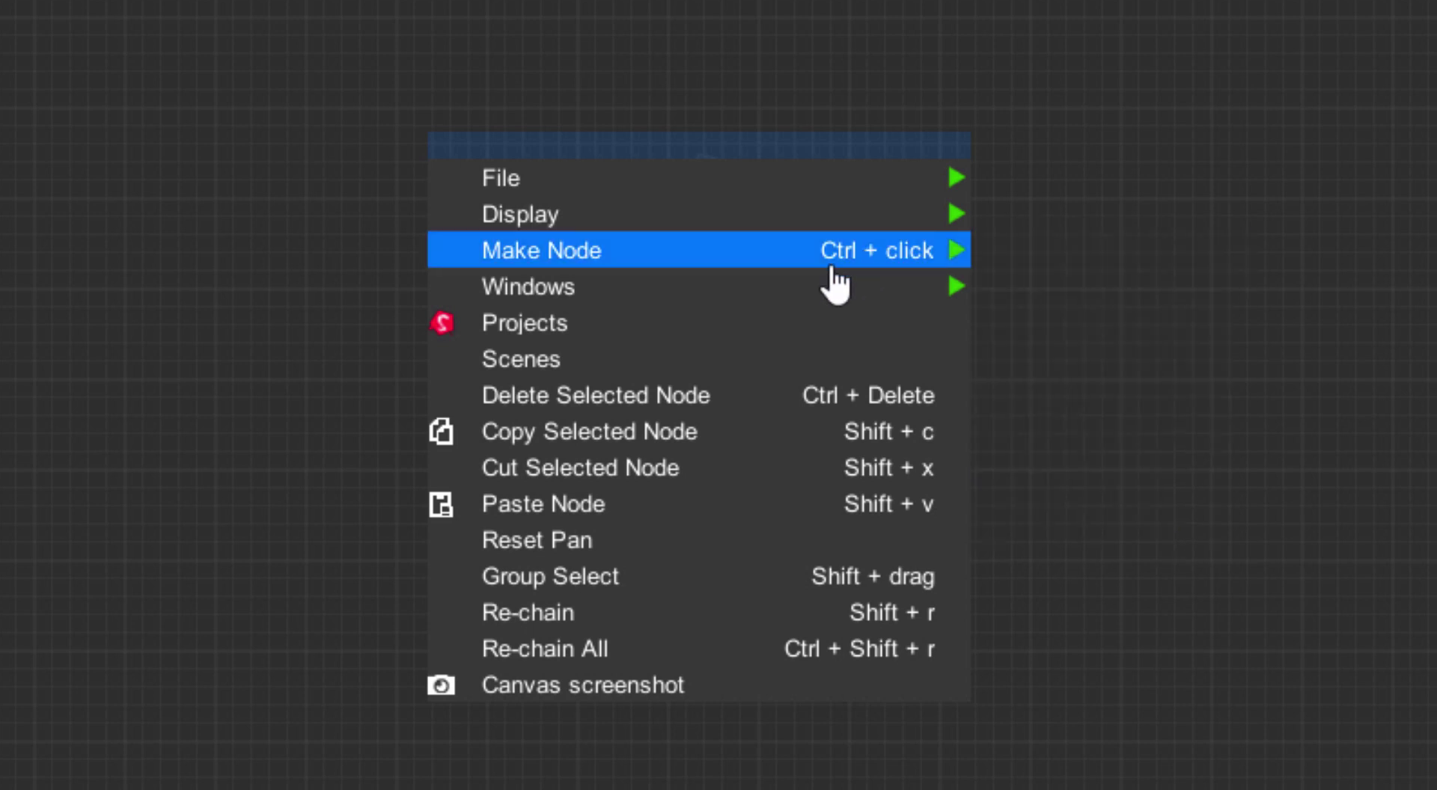
mouse_move(835, 270)
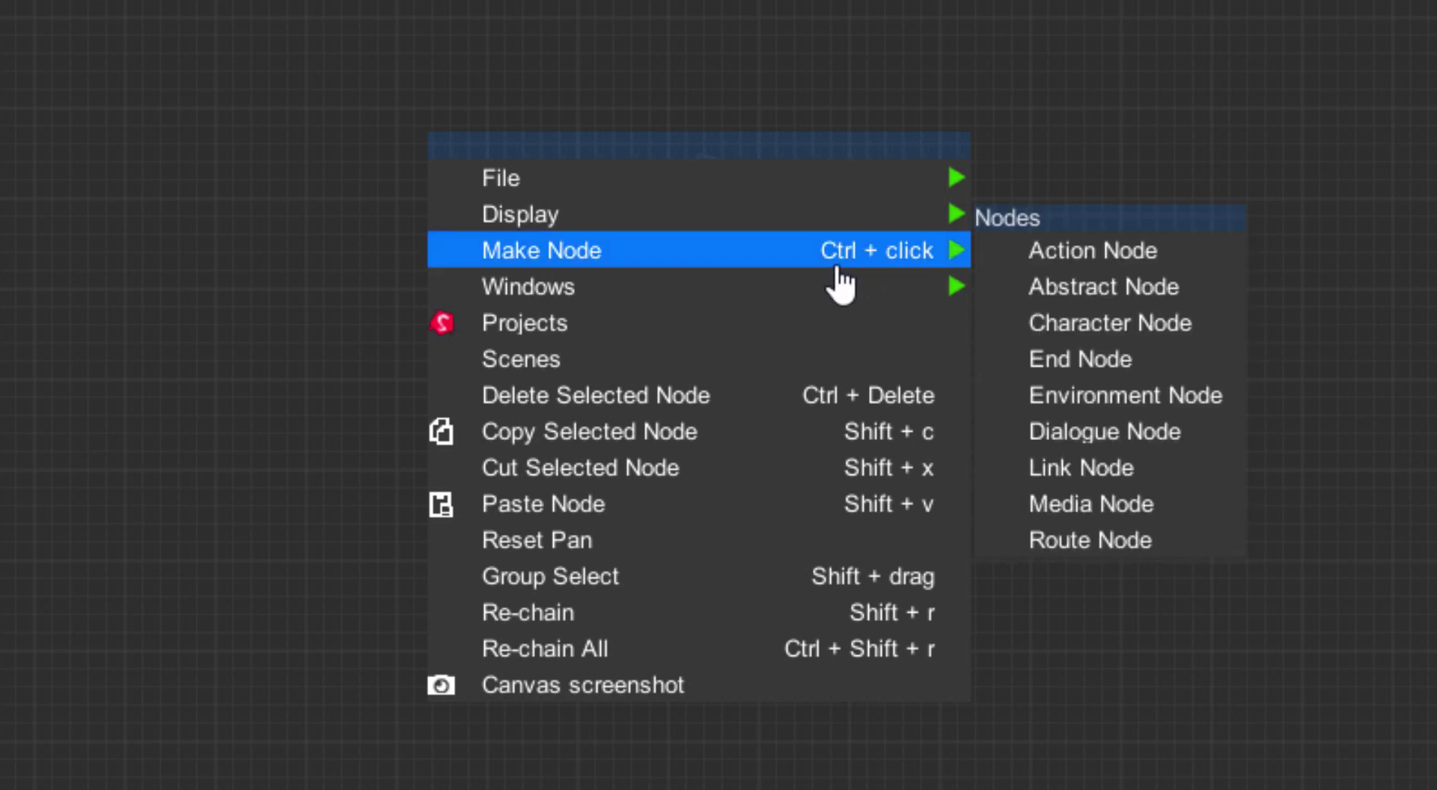
Add a trial Character node to the empty story canvas and delete it.
left_click(1035, 340)
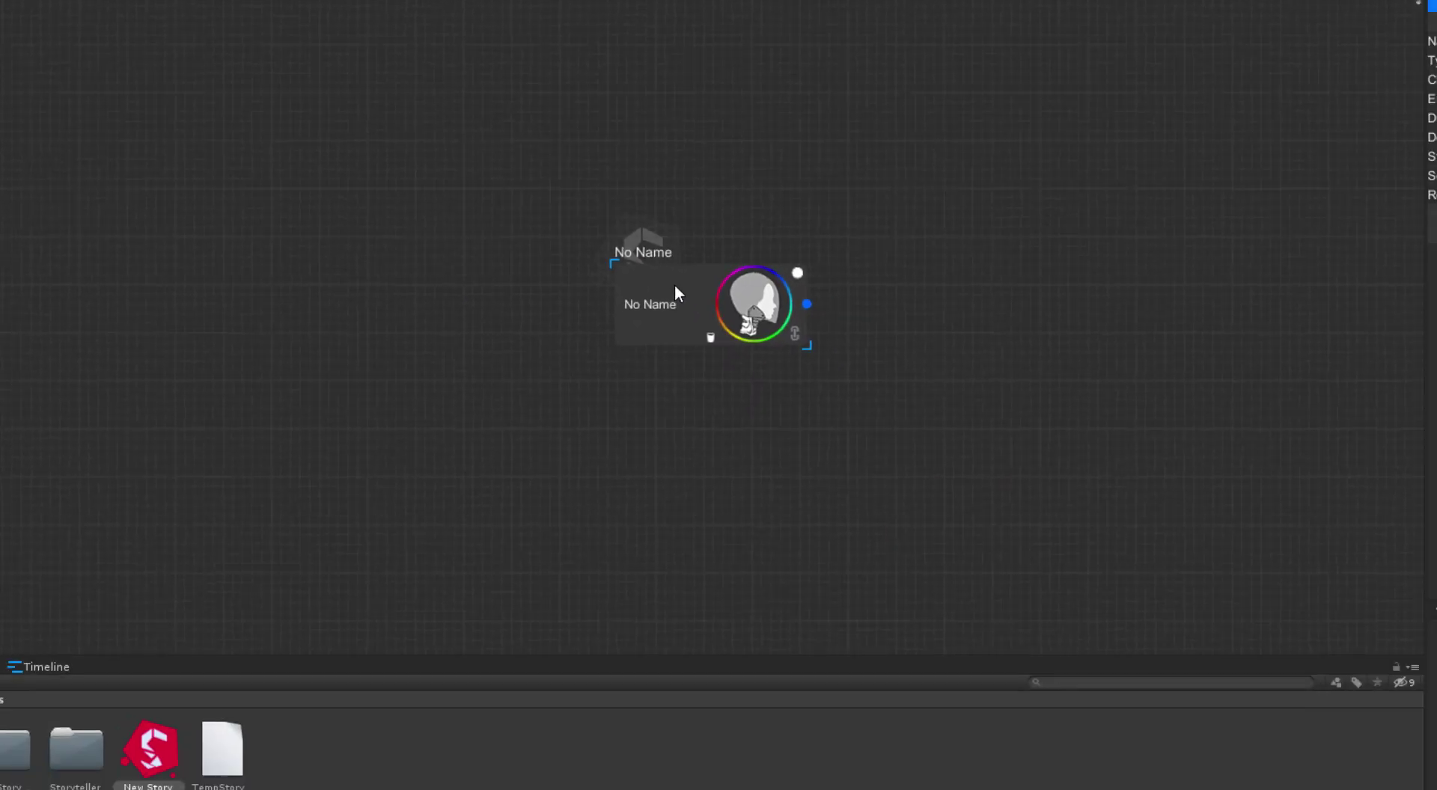
key("ctrl+Delete")
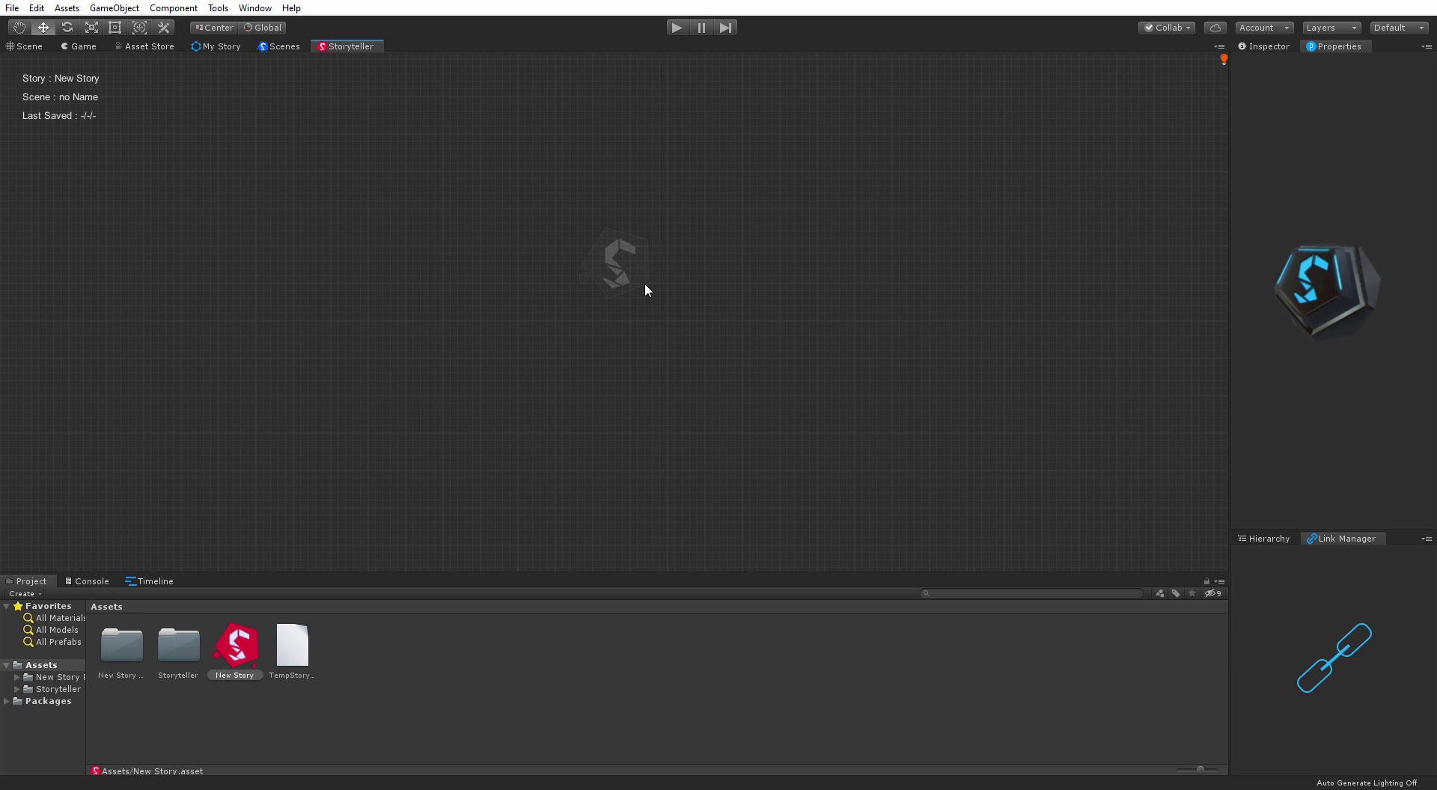
right_click(517, 235)
mouse_move(673, 286)
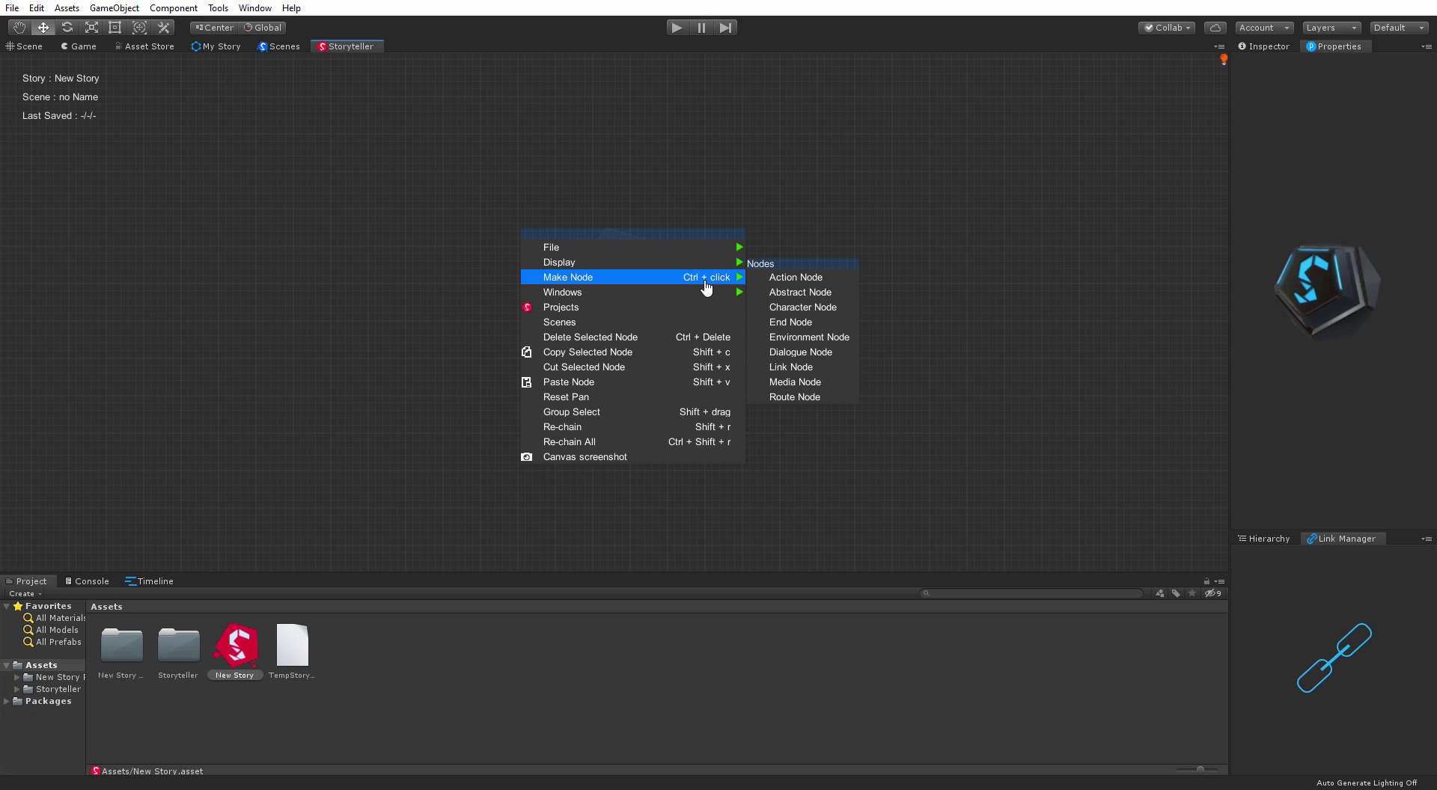
left_click(697, 174)
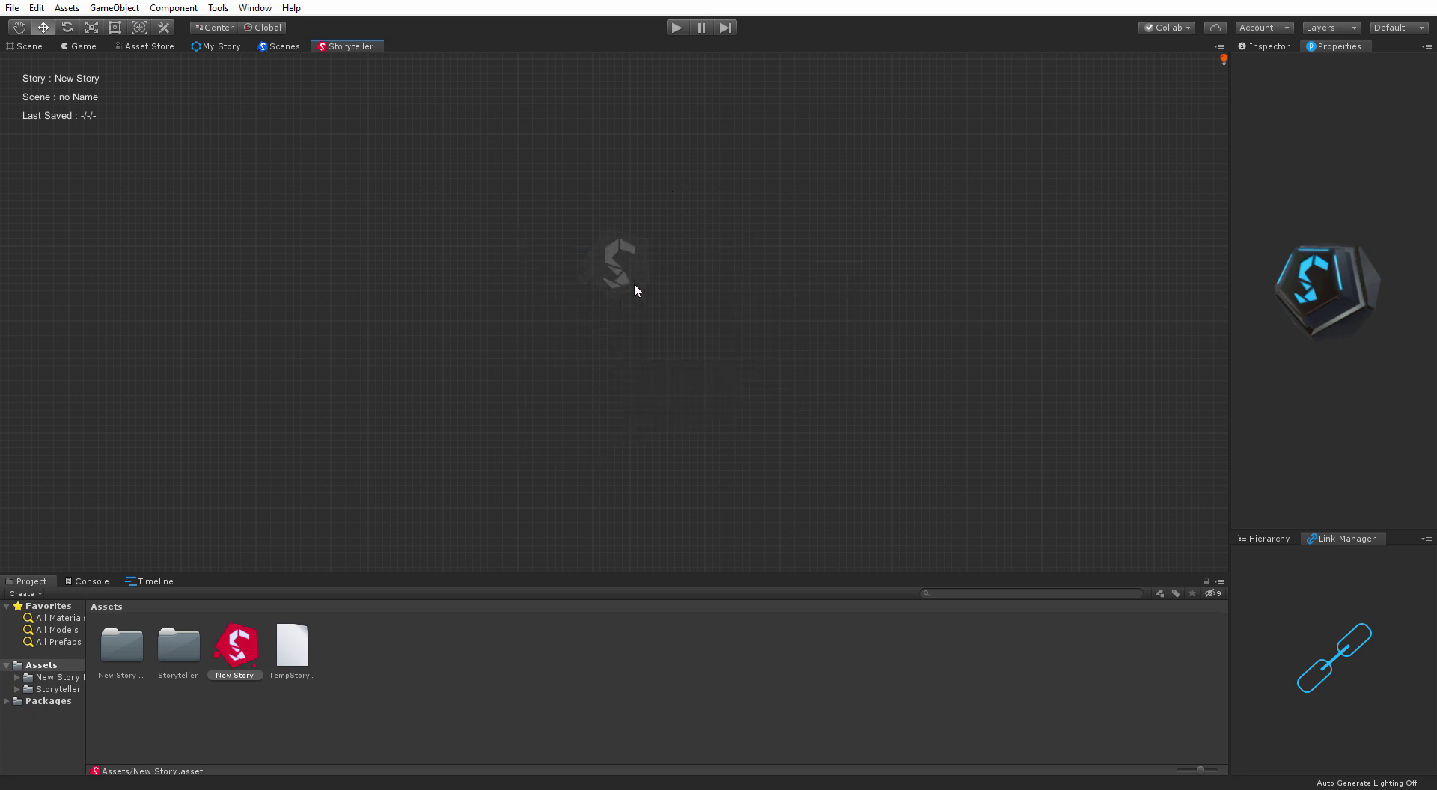
Add a Character node and a Dialogue node to the story canvas.
left_click(634, 284)
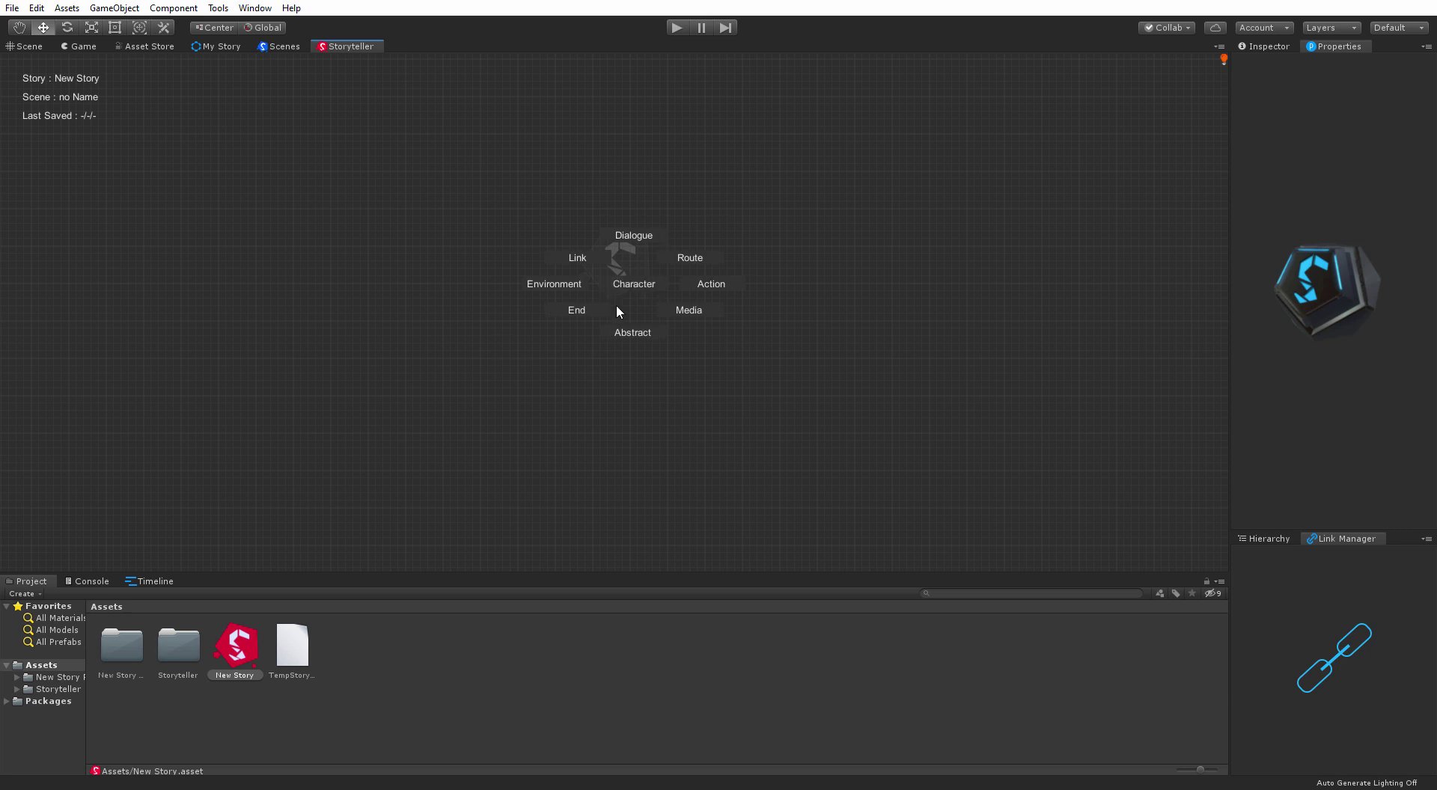
left_click(370, 304)
left_click(410, 132)
left_click(1029, 182)
left_click(1061, 464)
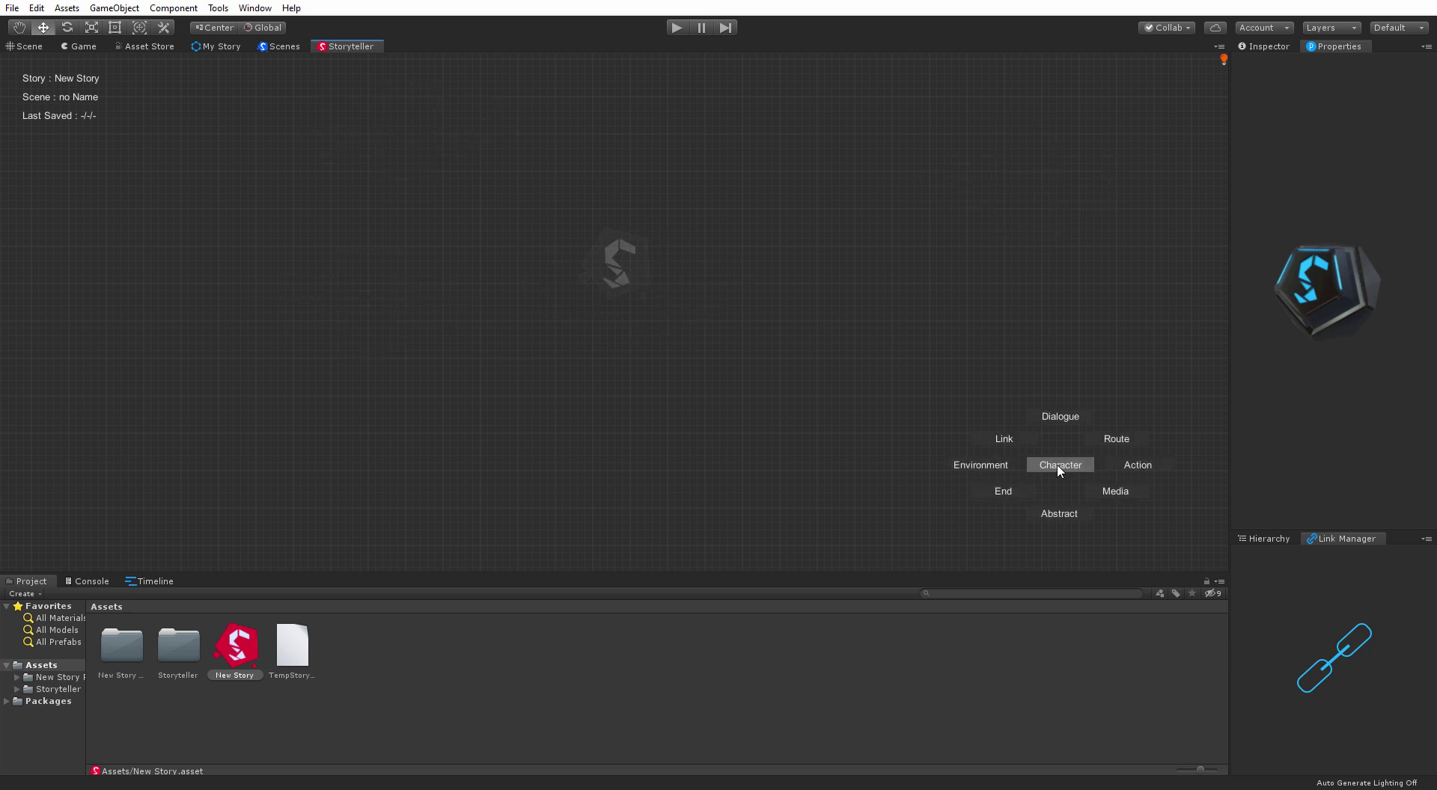
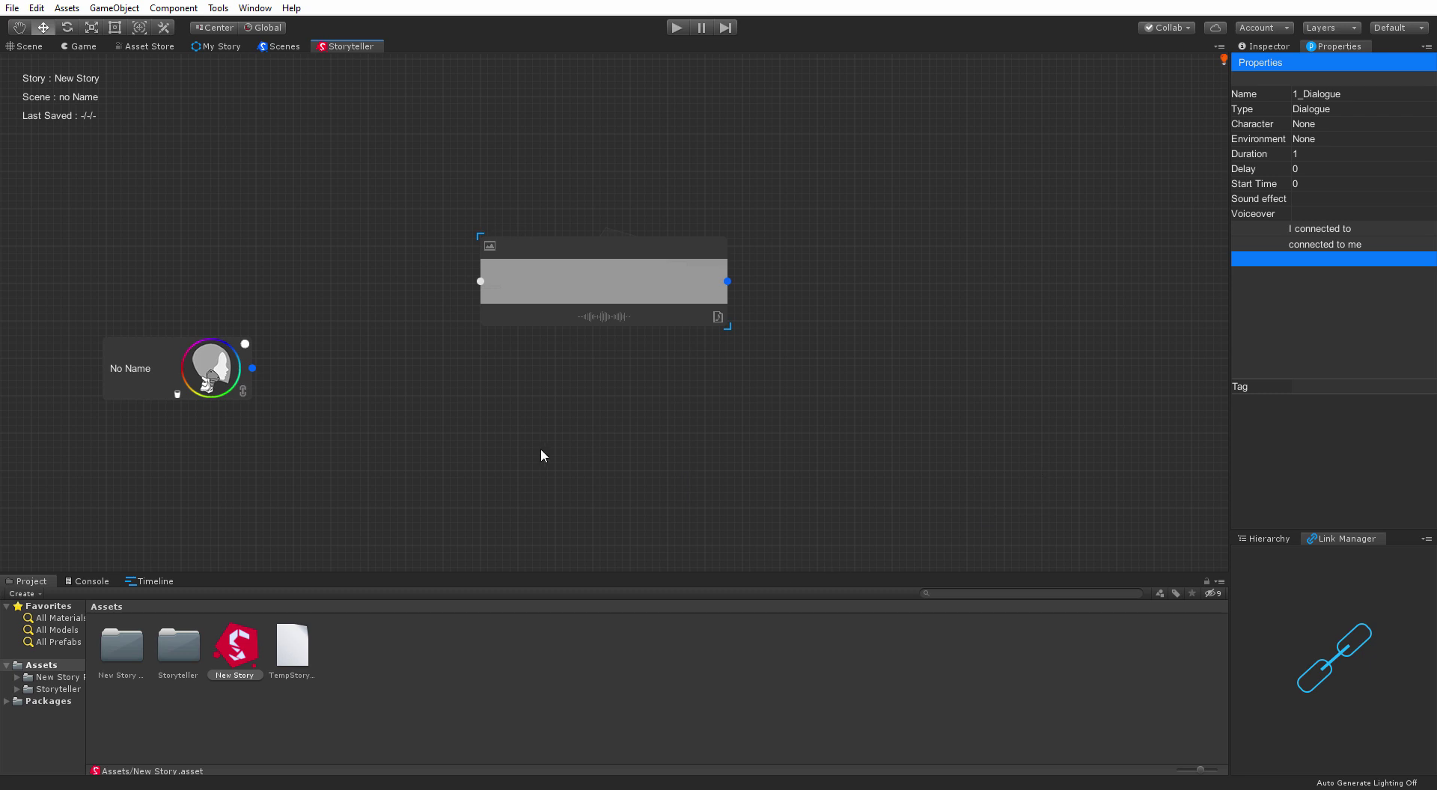
Connect the Character node to the Dialogue node and extend the chain with two more Dialogue nodes.
left_click_drag(251, 369, 483, 288)
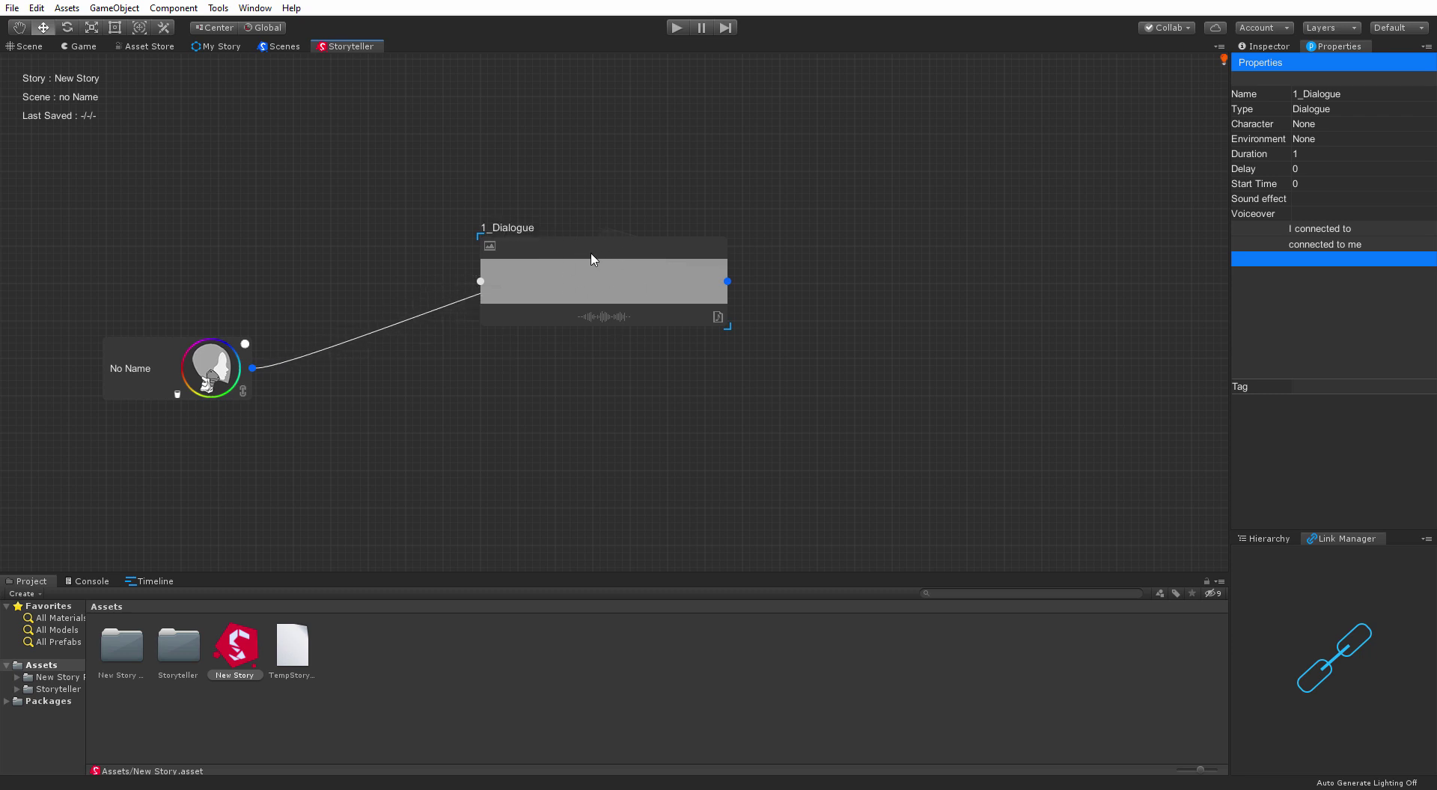
left_click_drag(614, 253, 532, 238)
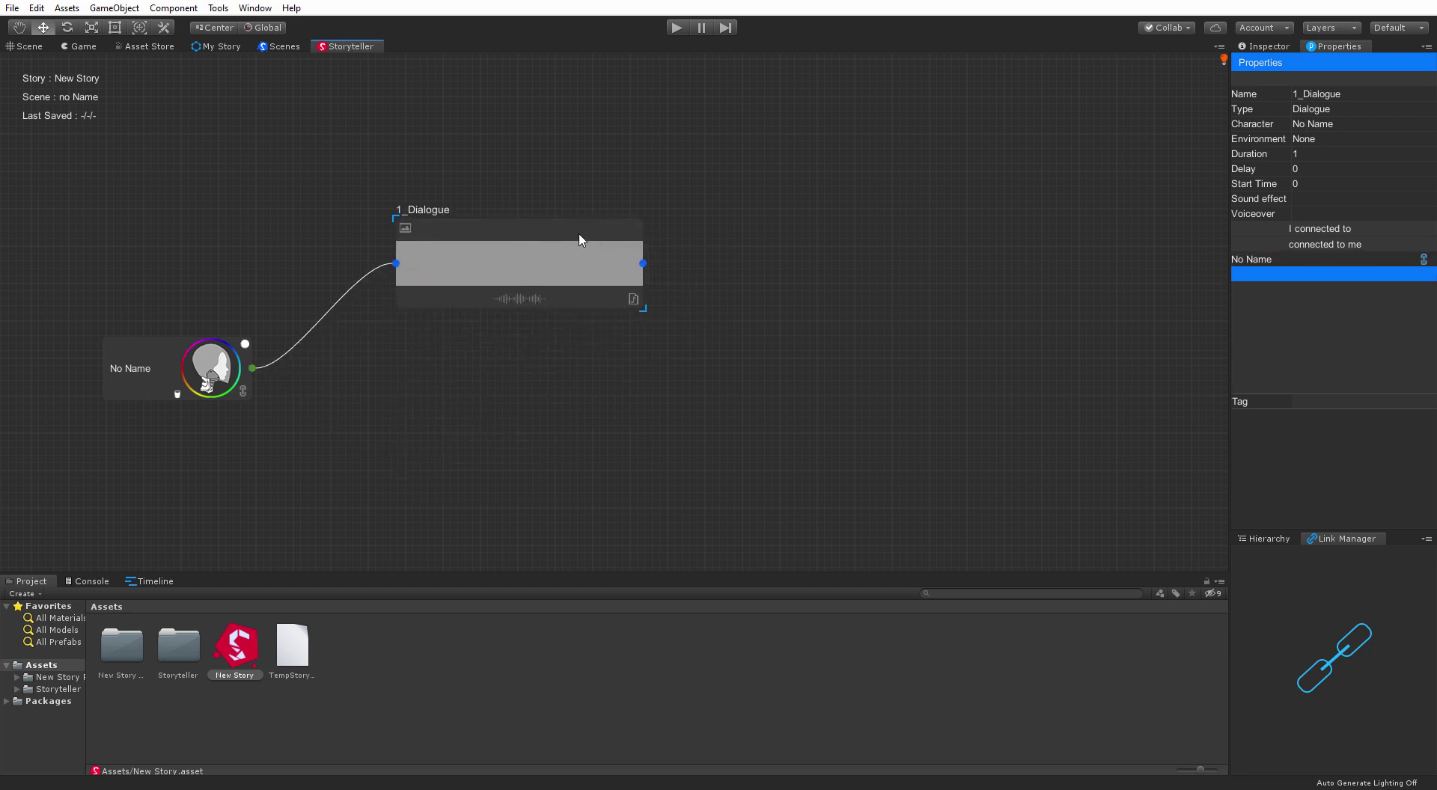
key("Tab")
key("Tab")
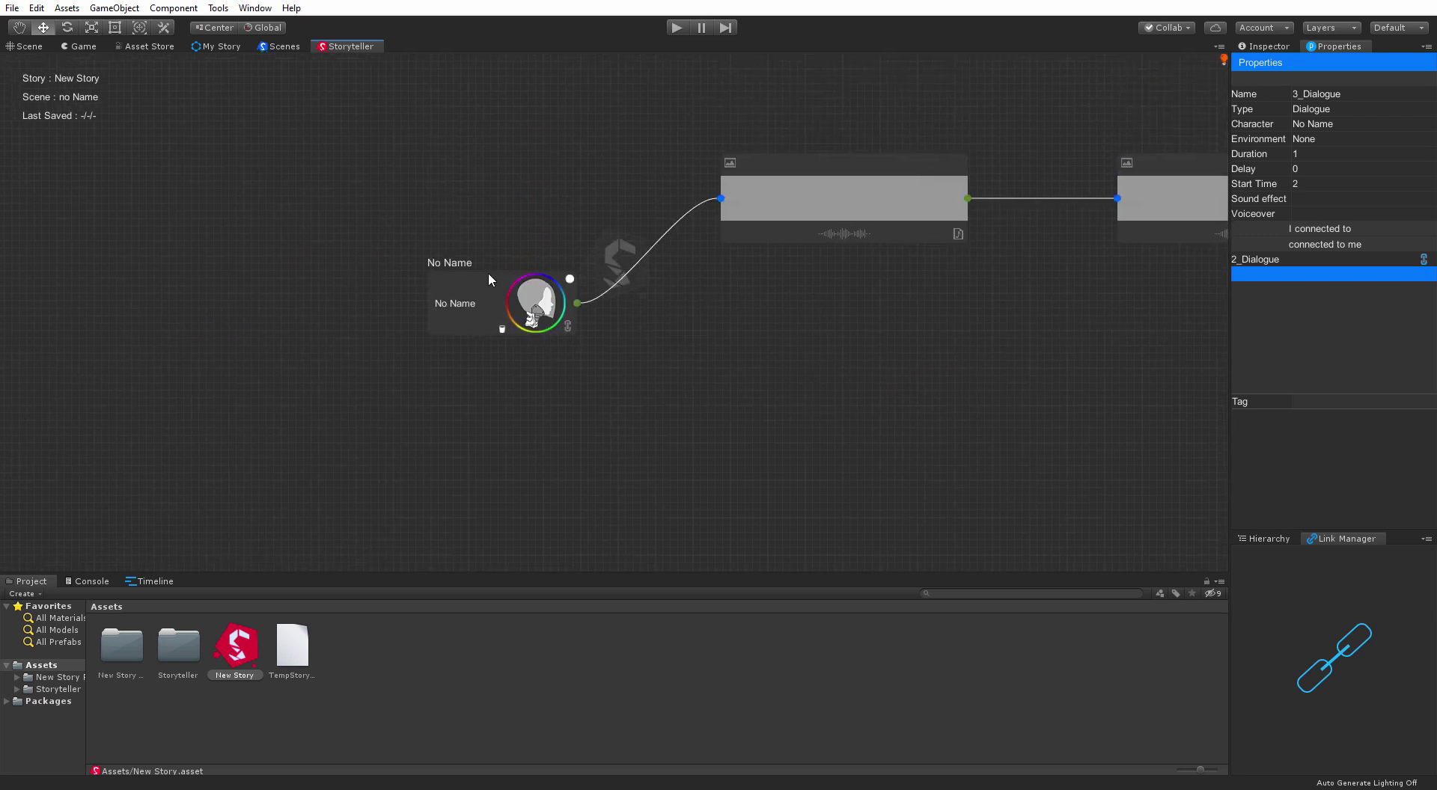
Move the Character node up and away from its first Dialogue node, and inspect the properties of both nodes.
left_click(488, 279)
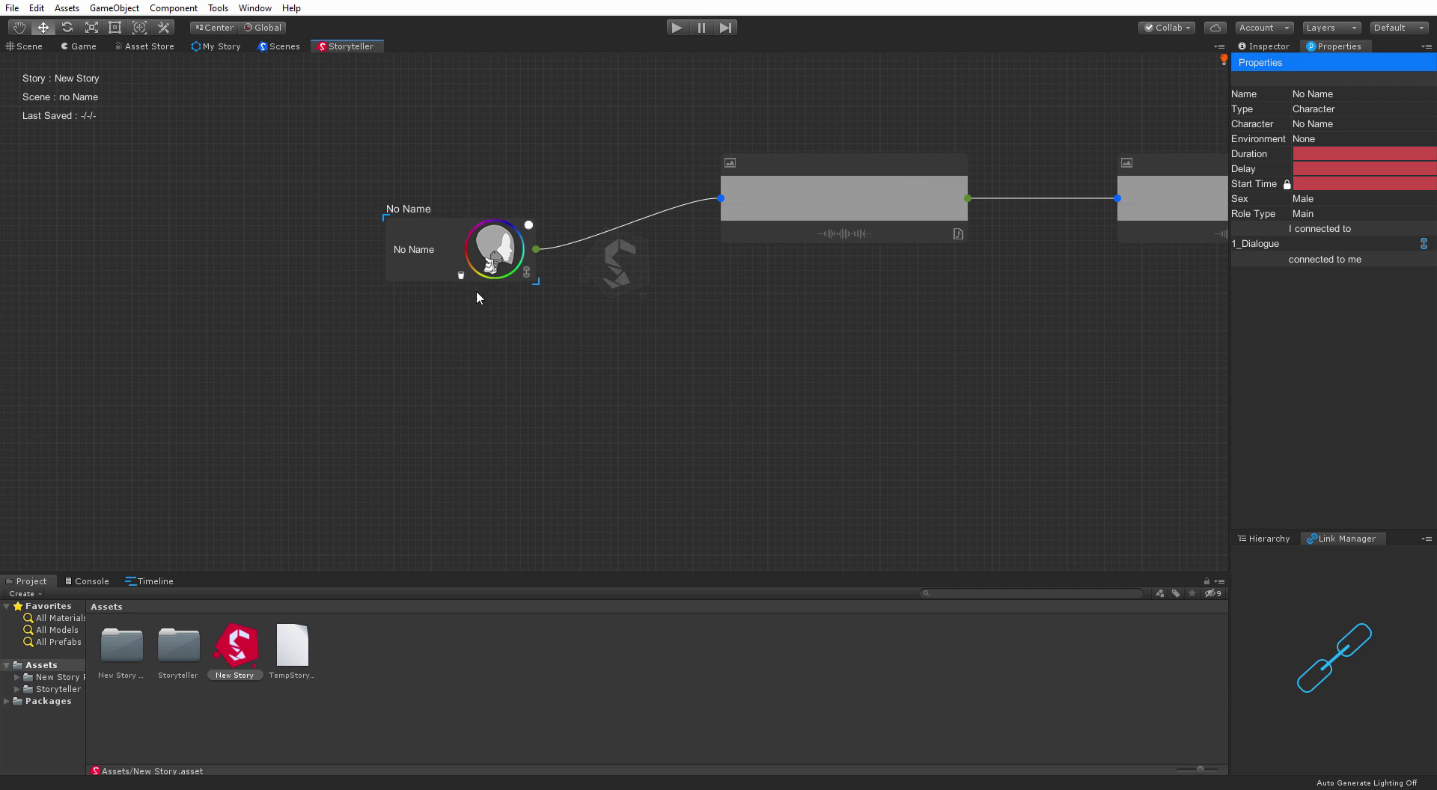
left_click(834, 171)
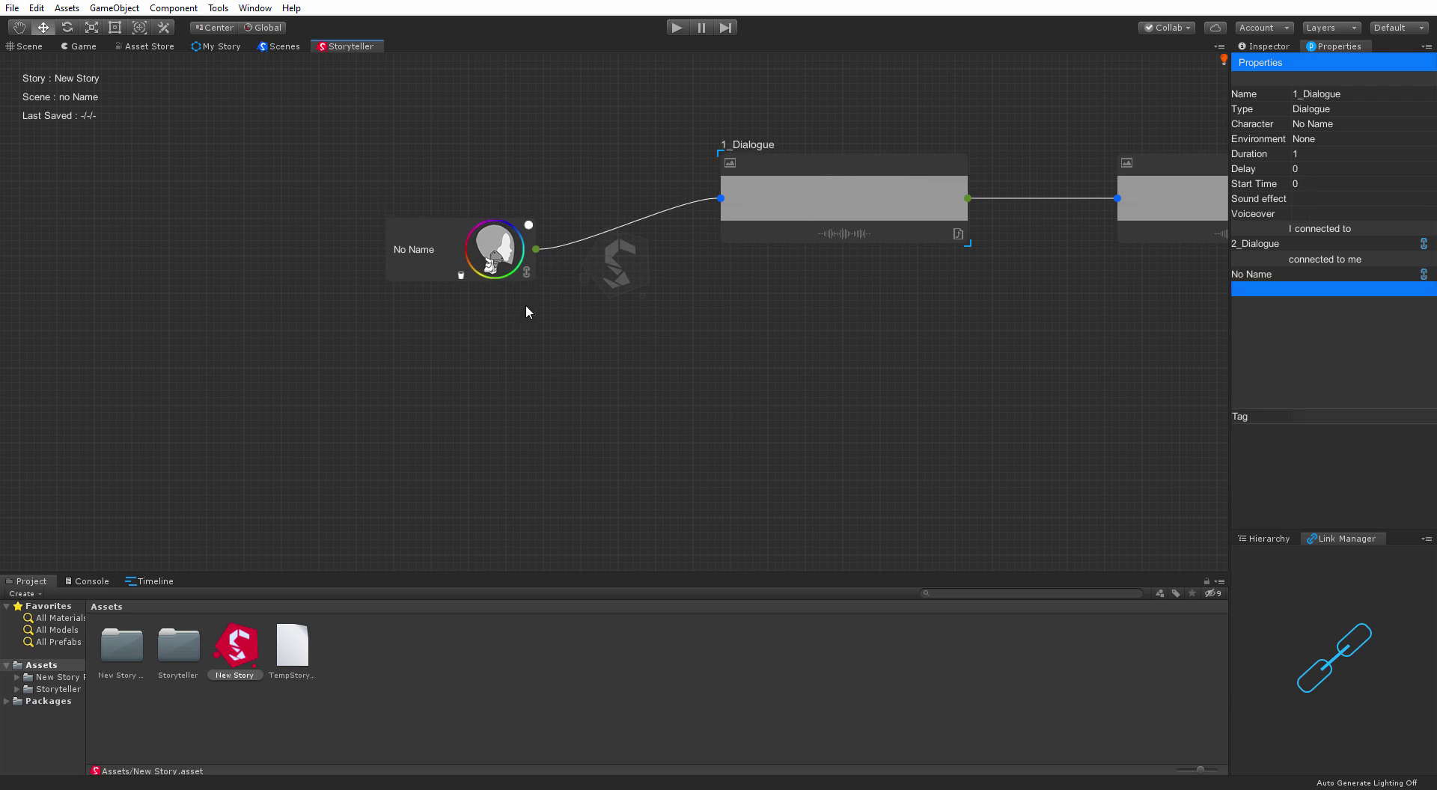
left_click(452, 243)
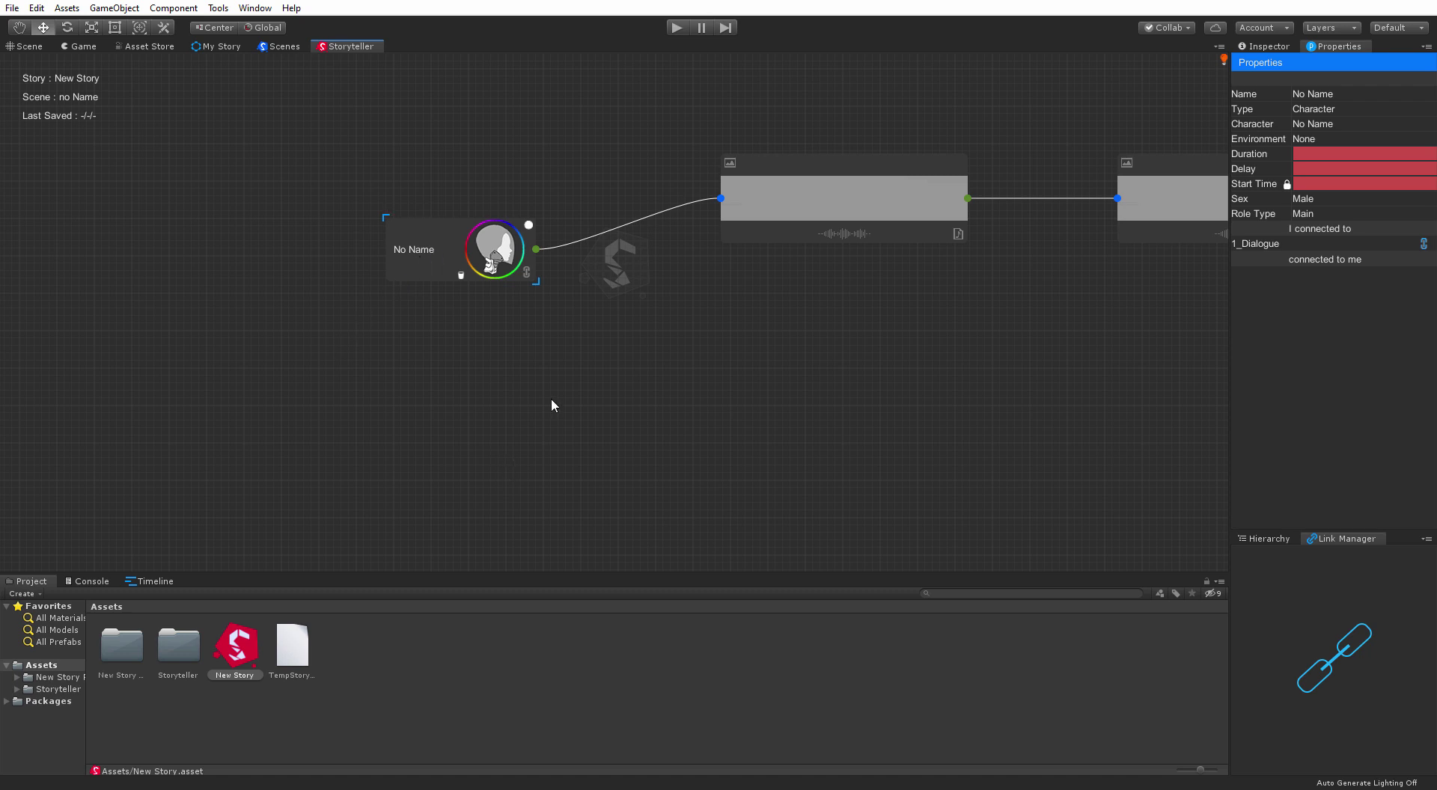
Add a second Character node below the first and connect it to a new chain of three Dialogue nodes.
right_click(443, 442)
left_click(372, 471)
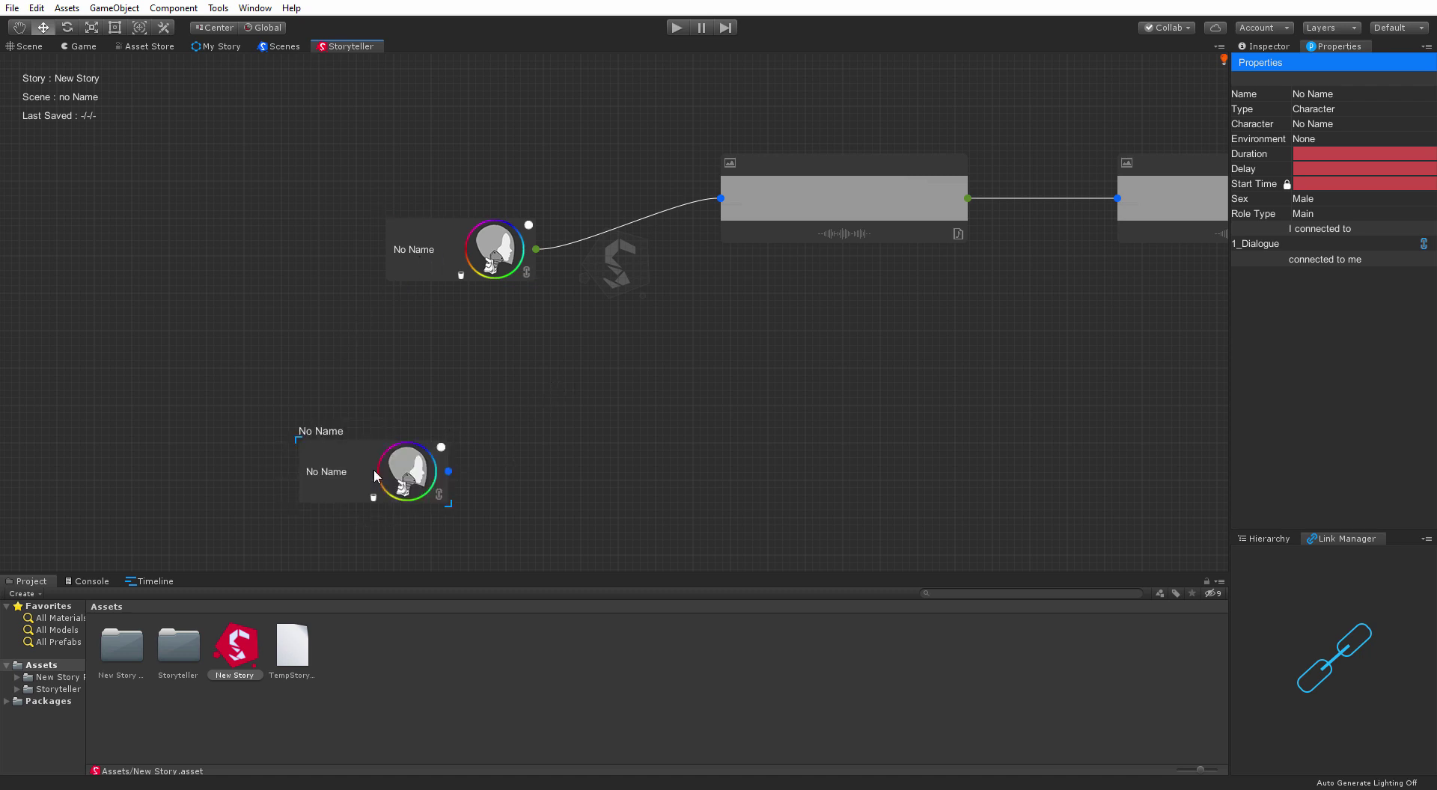
right_click(652, 492)
left_click(651, 429)
left_click_drag(448, 471, 650, 443)
key("n")
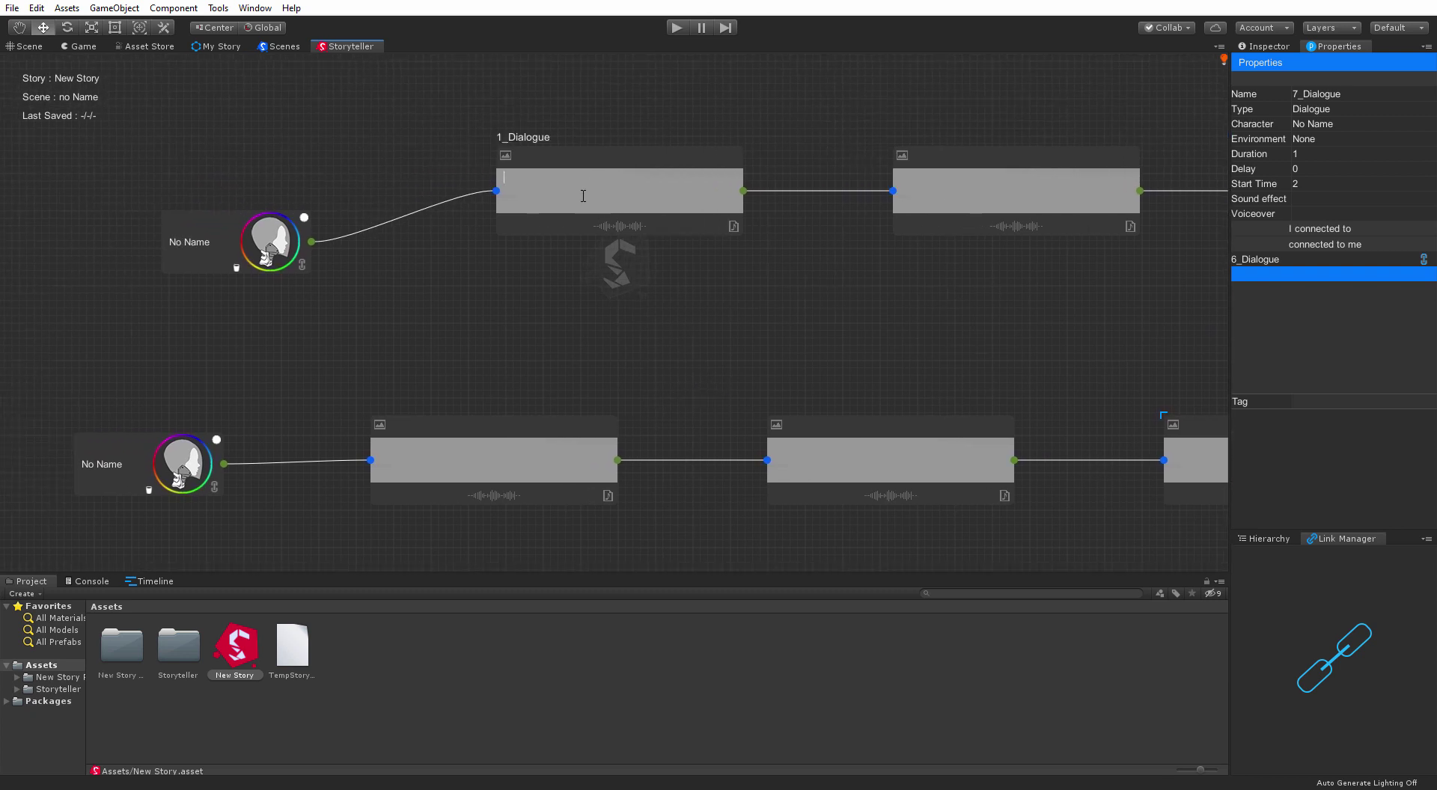
Enter "hi" and "how are you" in the upper chain's first two dialogues and "hello" in the lower chain's first dialogue.
left_click(523, 469)
type("hello")
left_click(948, 180)
type("how a")
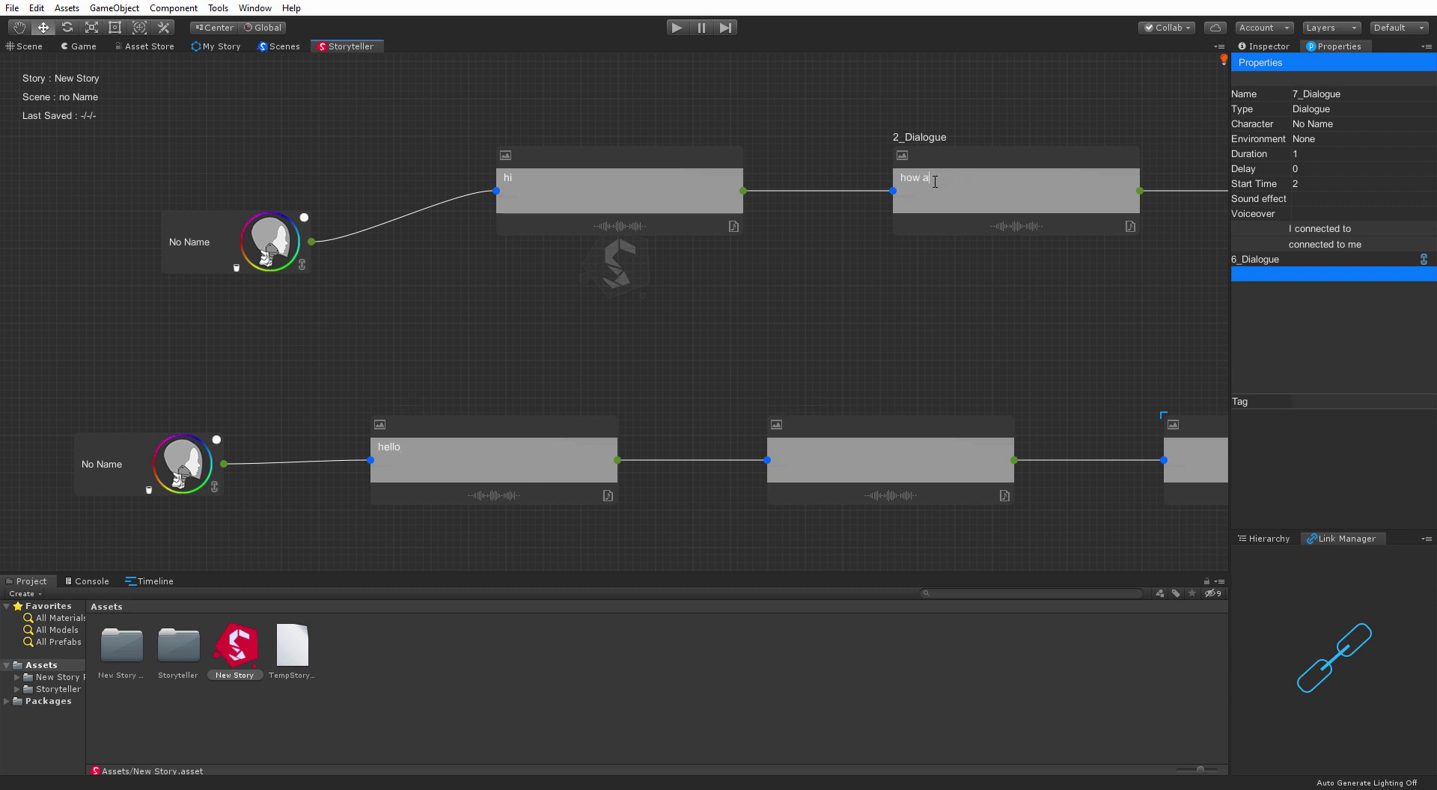
type("re you")
Fill in "i am fine" and "thanks bye" in the lower chain's last two dialogues and "great" in the upper chain's last dialogue.
left_click(898, 477)
type("i am fine")
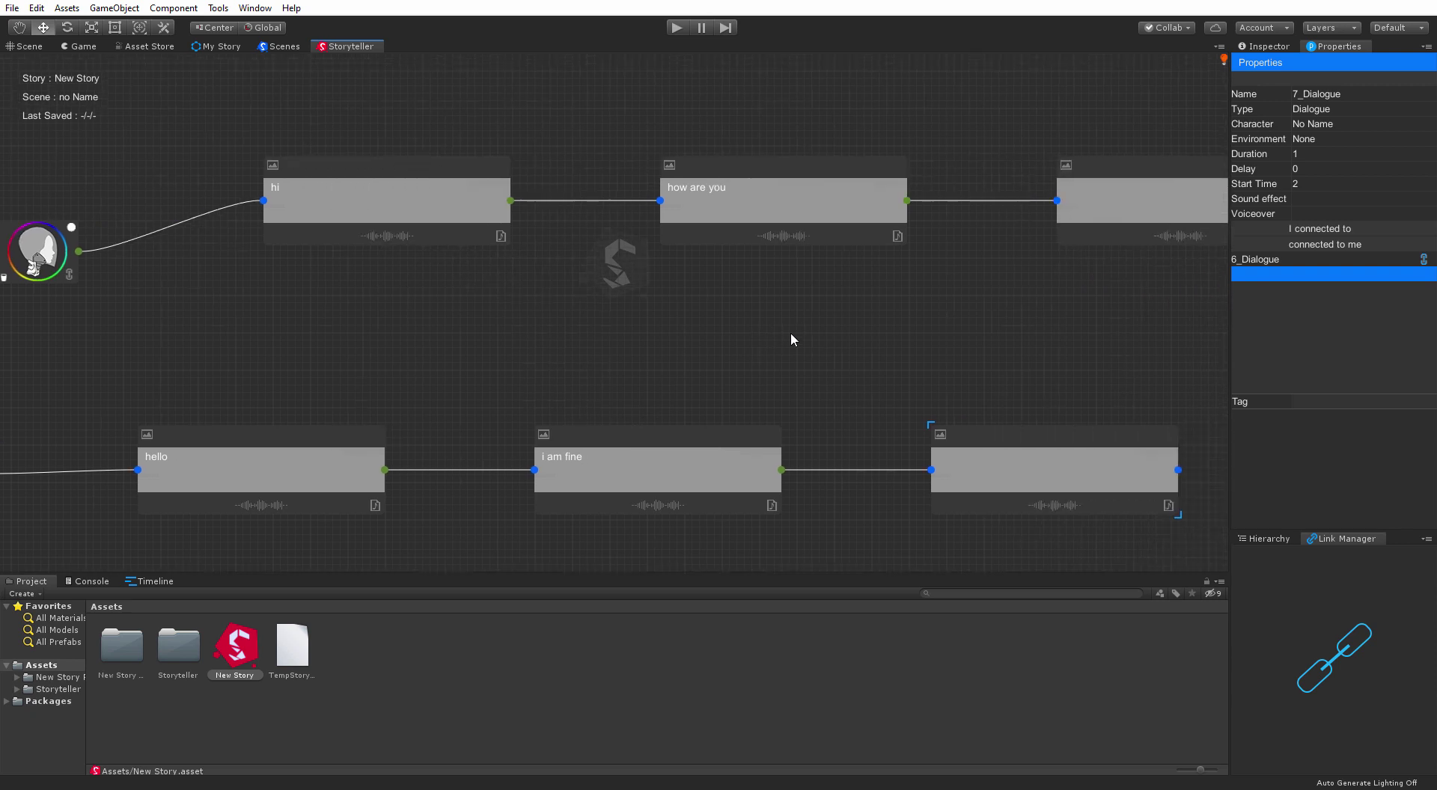
left_click(953, 240)
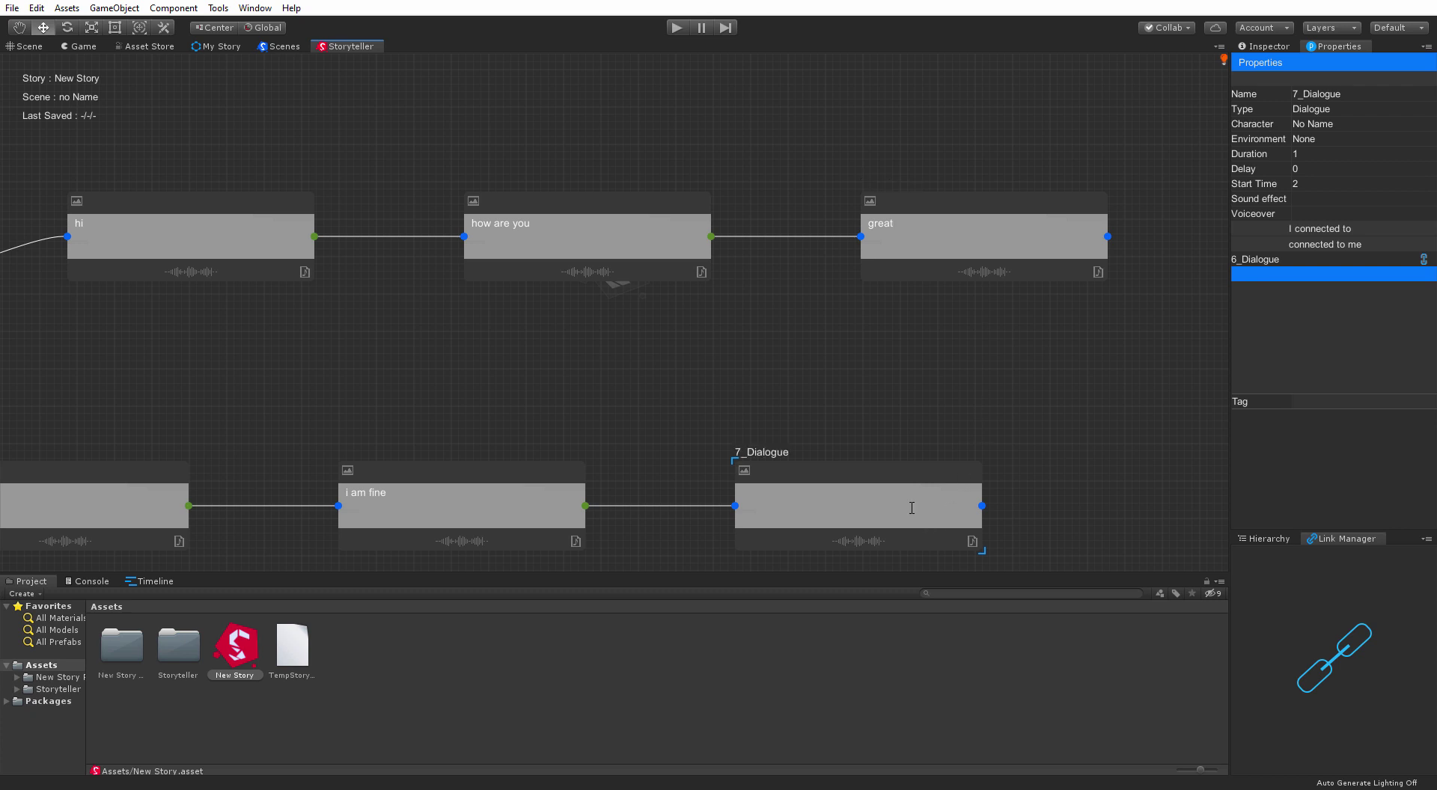
left_click(873, 502)
type("thanks bye")
middle_click_drag(552, 379, 716, 366)
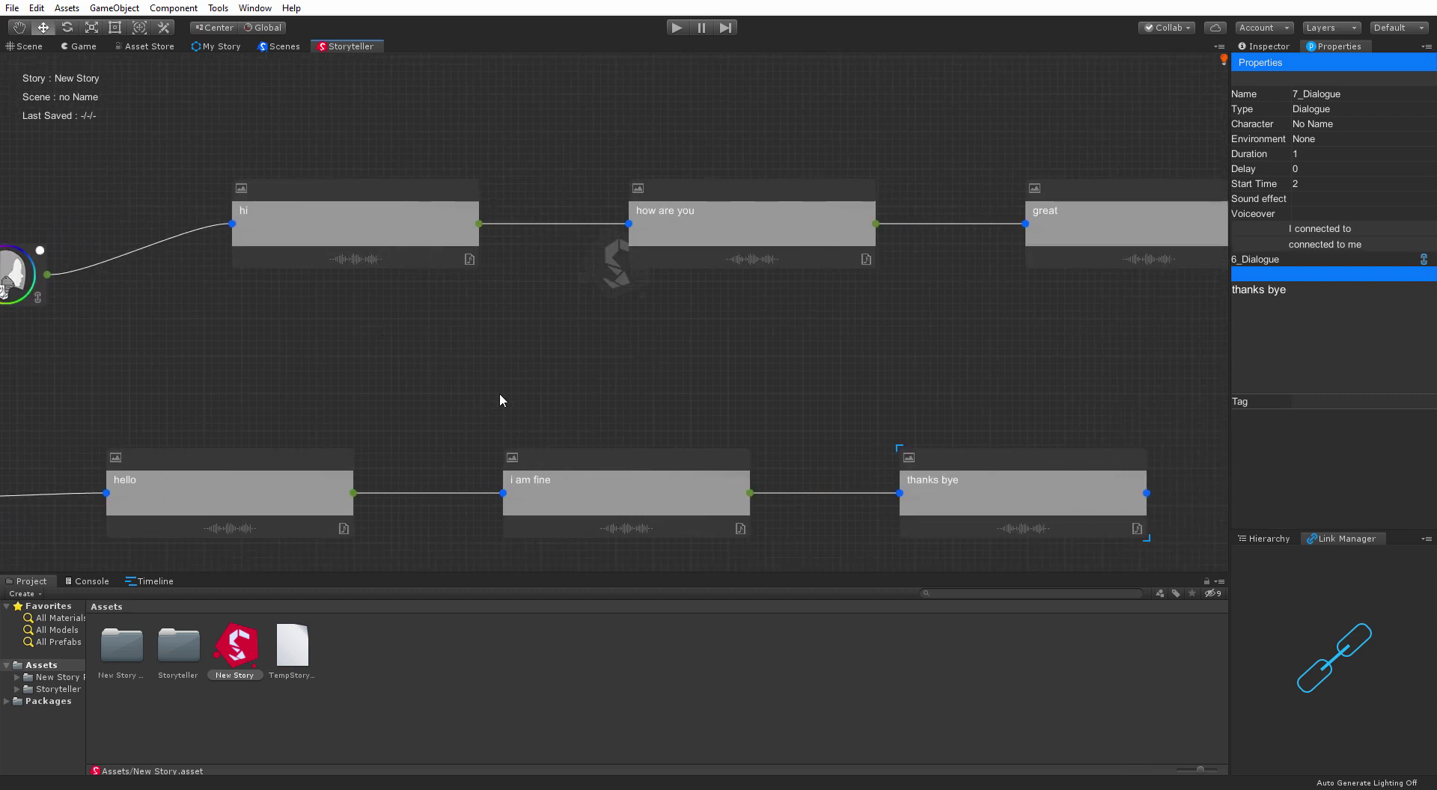
middle_click_drag(500, 394, 699, 365)
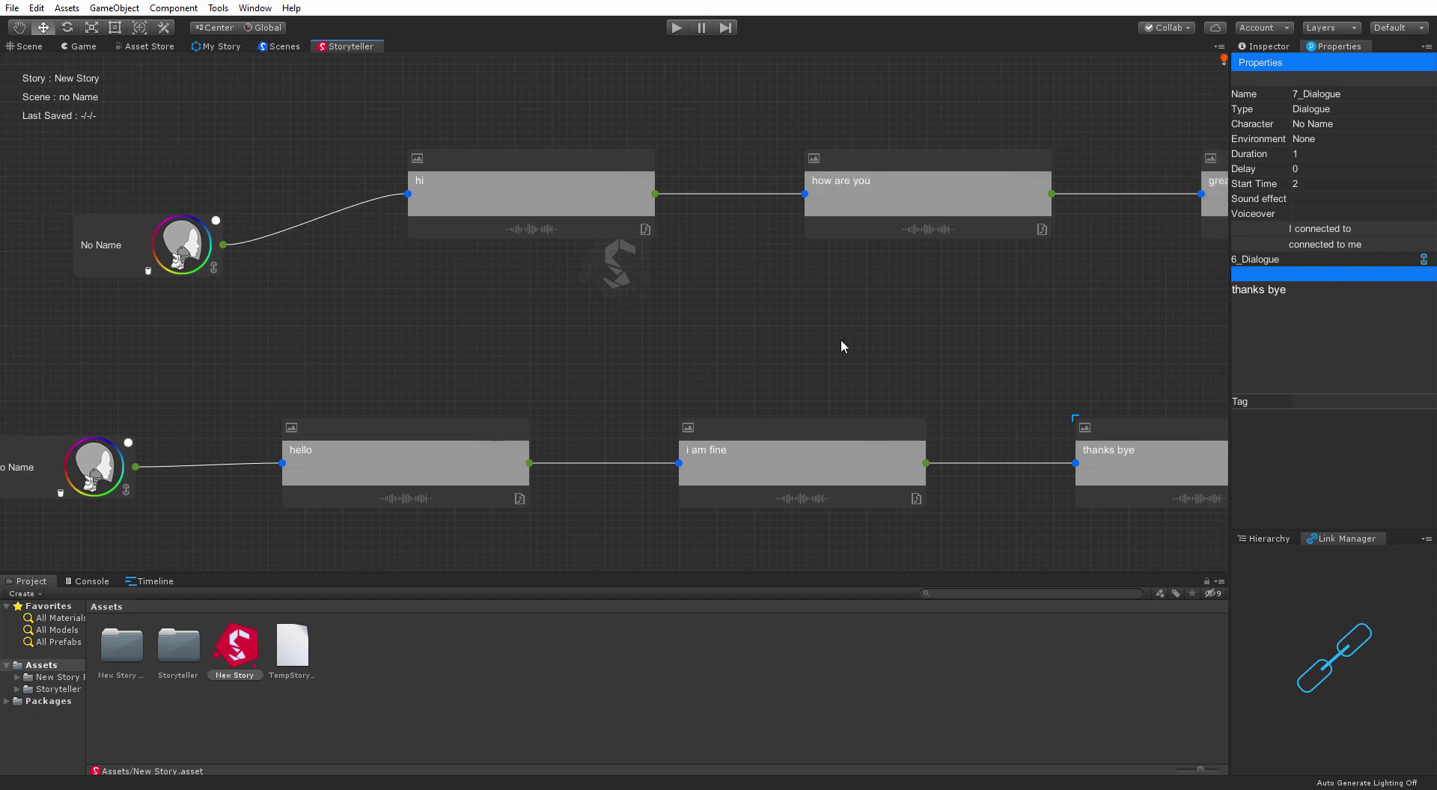
middle_click_drag(841, 341, 686, 355)
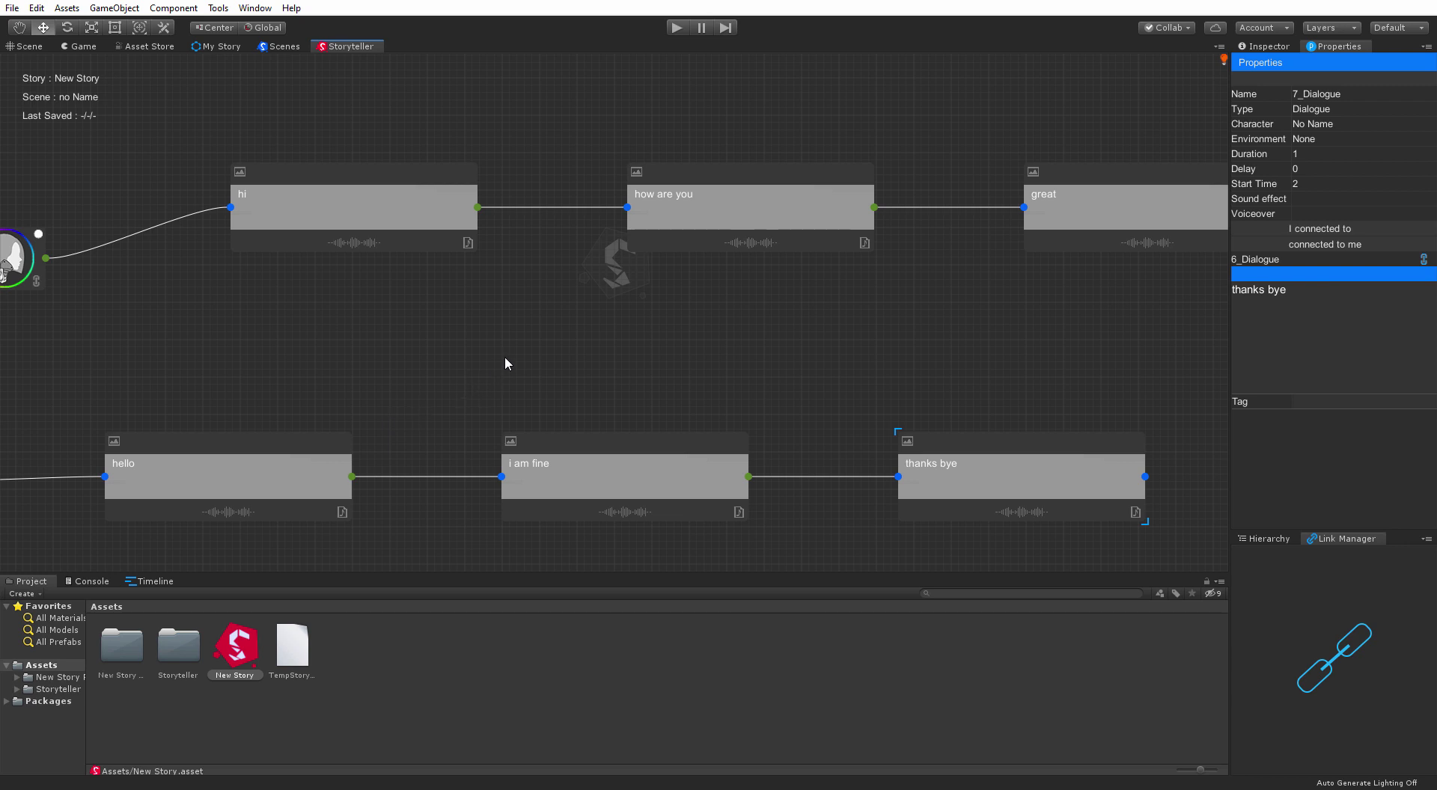
Show the story timeline and set the timeline style to Large in the Storyteller settings.
left_click(156, 582)
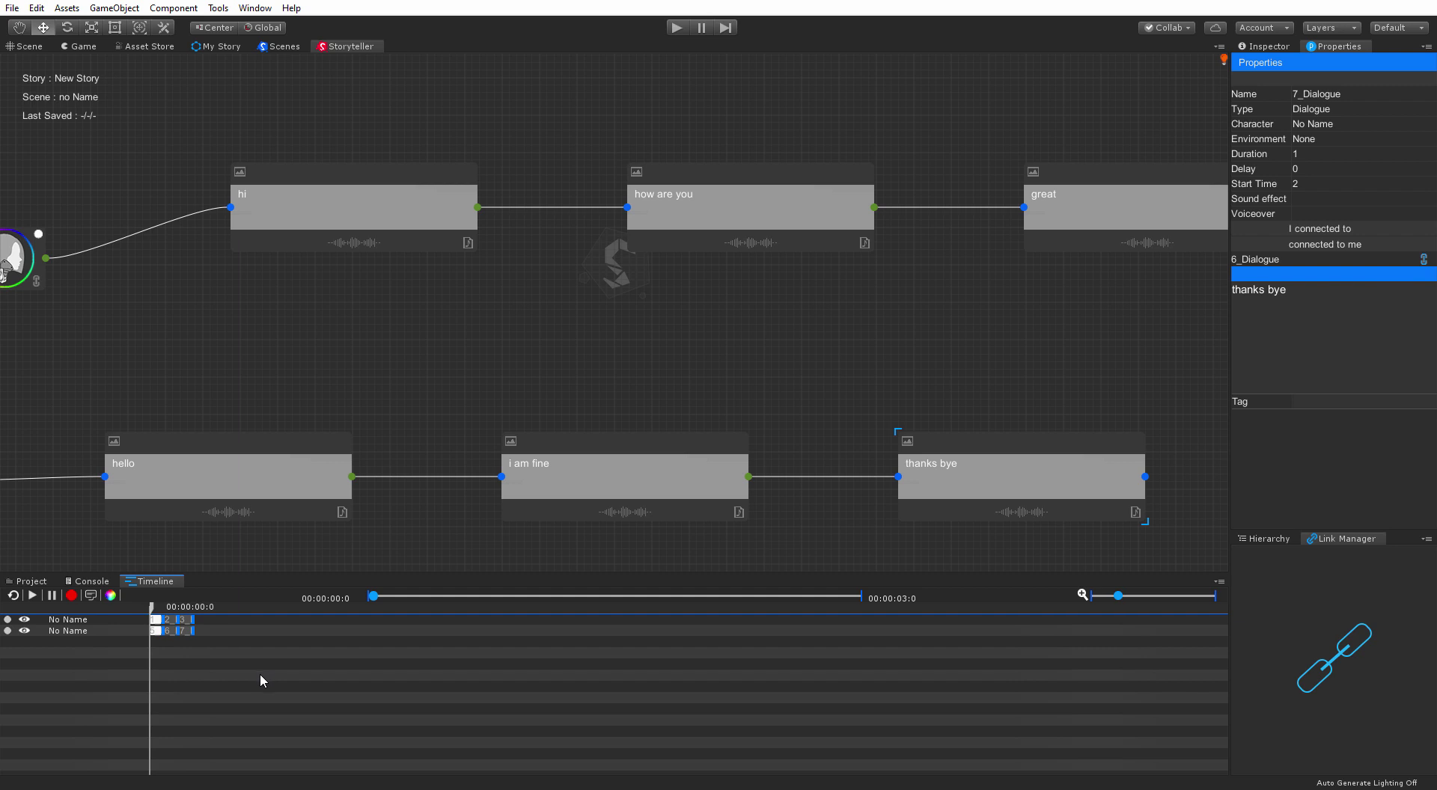
right_click(295, 327)
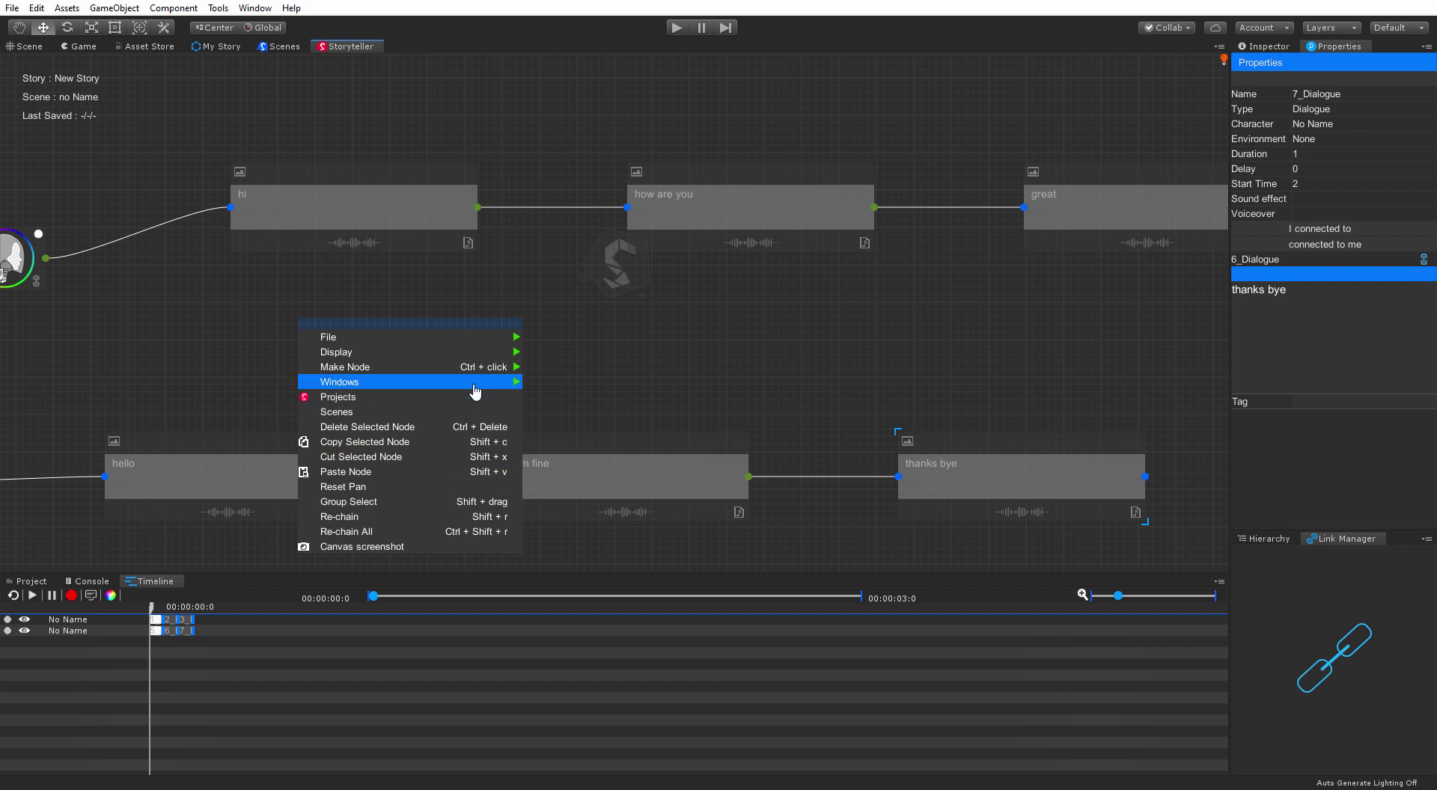
mouse_move(479, 382)
left_click(564, 486)
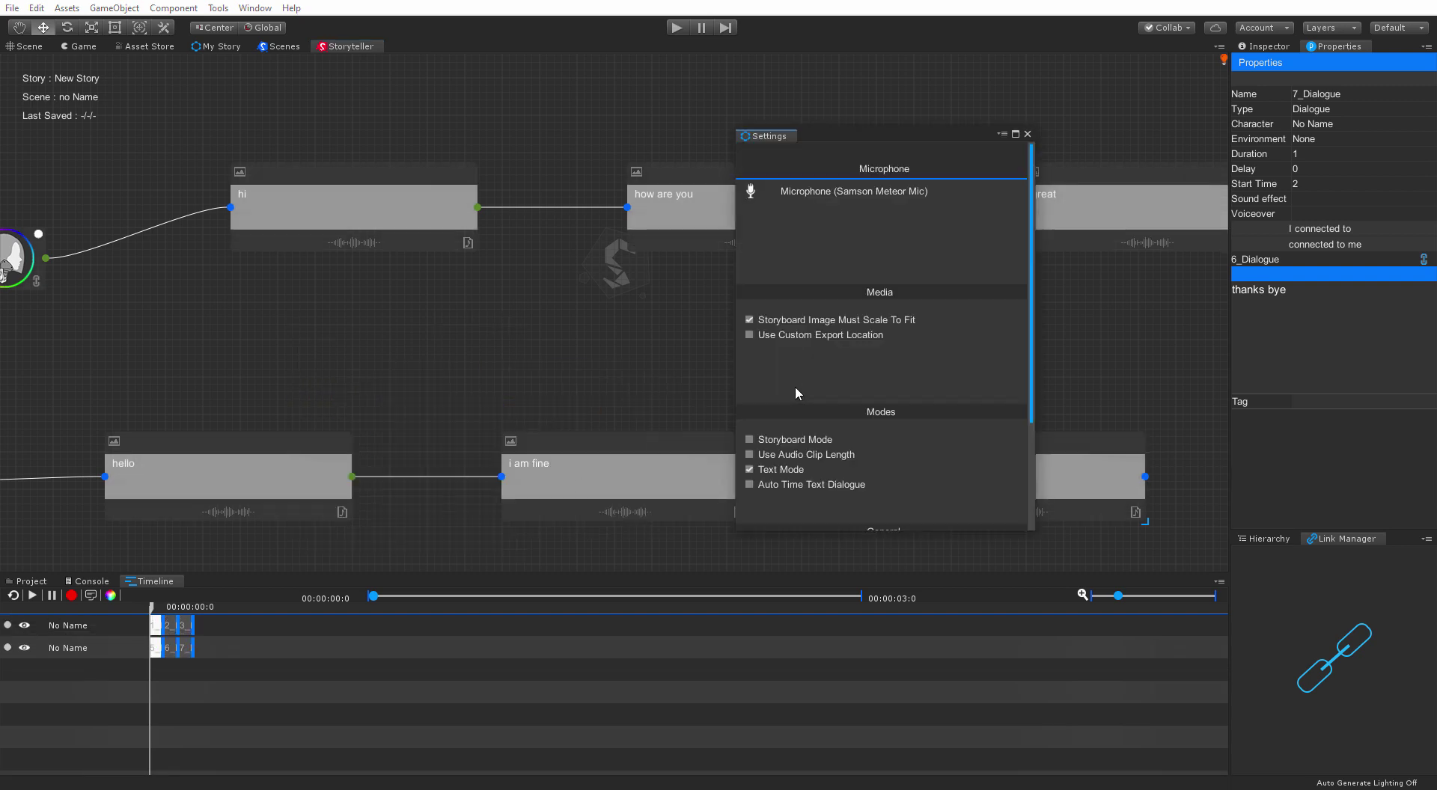
scroll(898, 464, "down", 3)
left_click(897, 492)
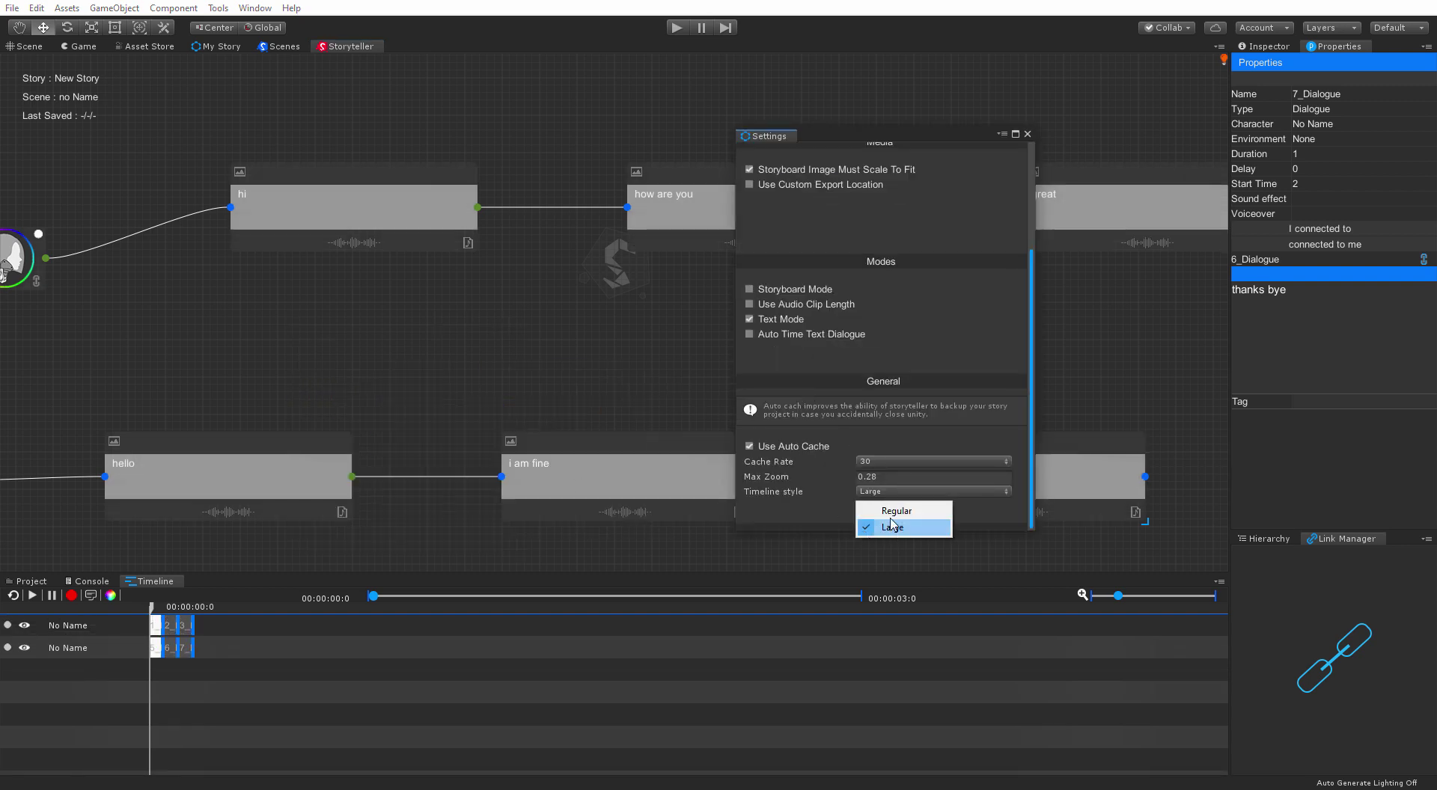
left_click(896, 510)
left_click(891, 492)
left_click(894, 527)
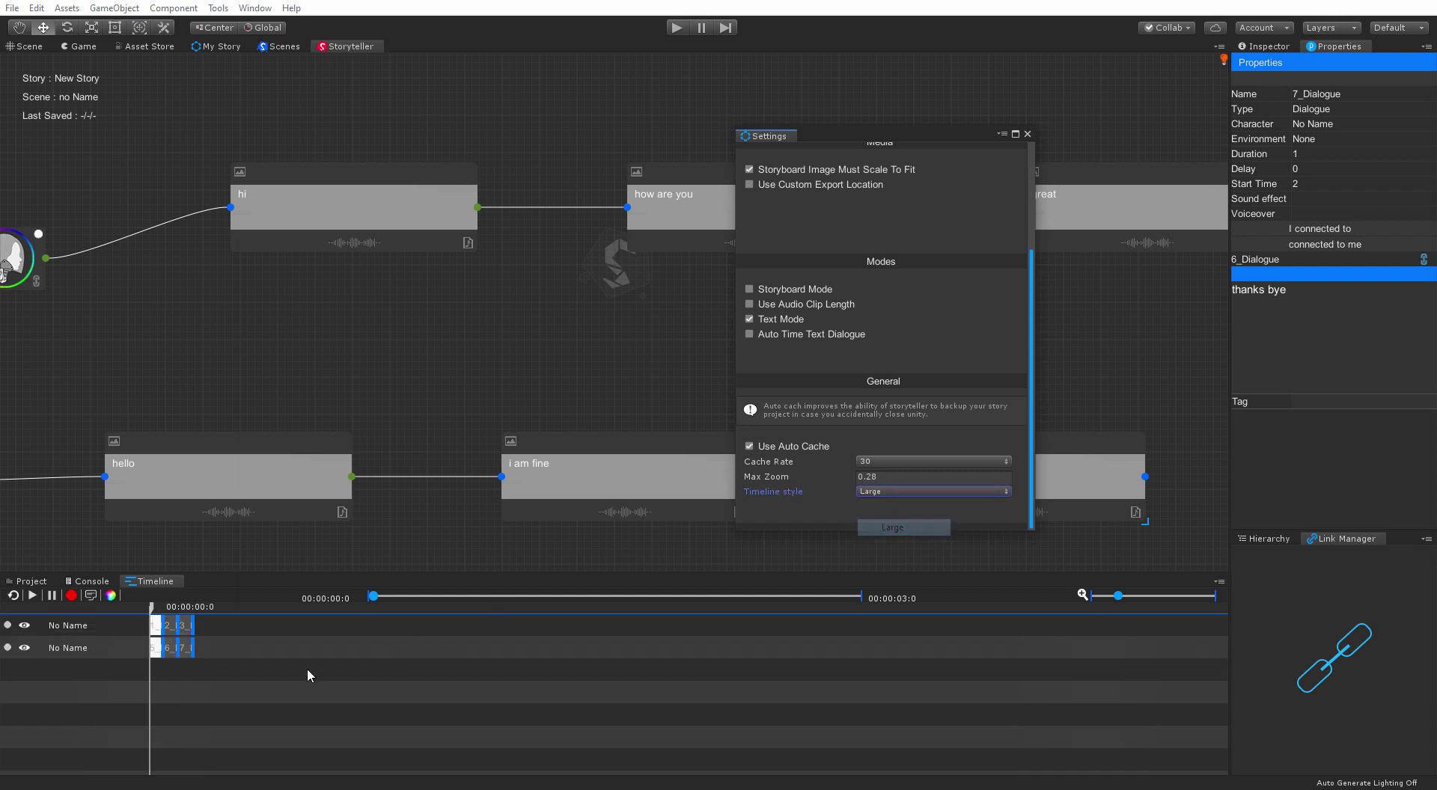
left_click(1028, 134)
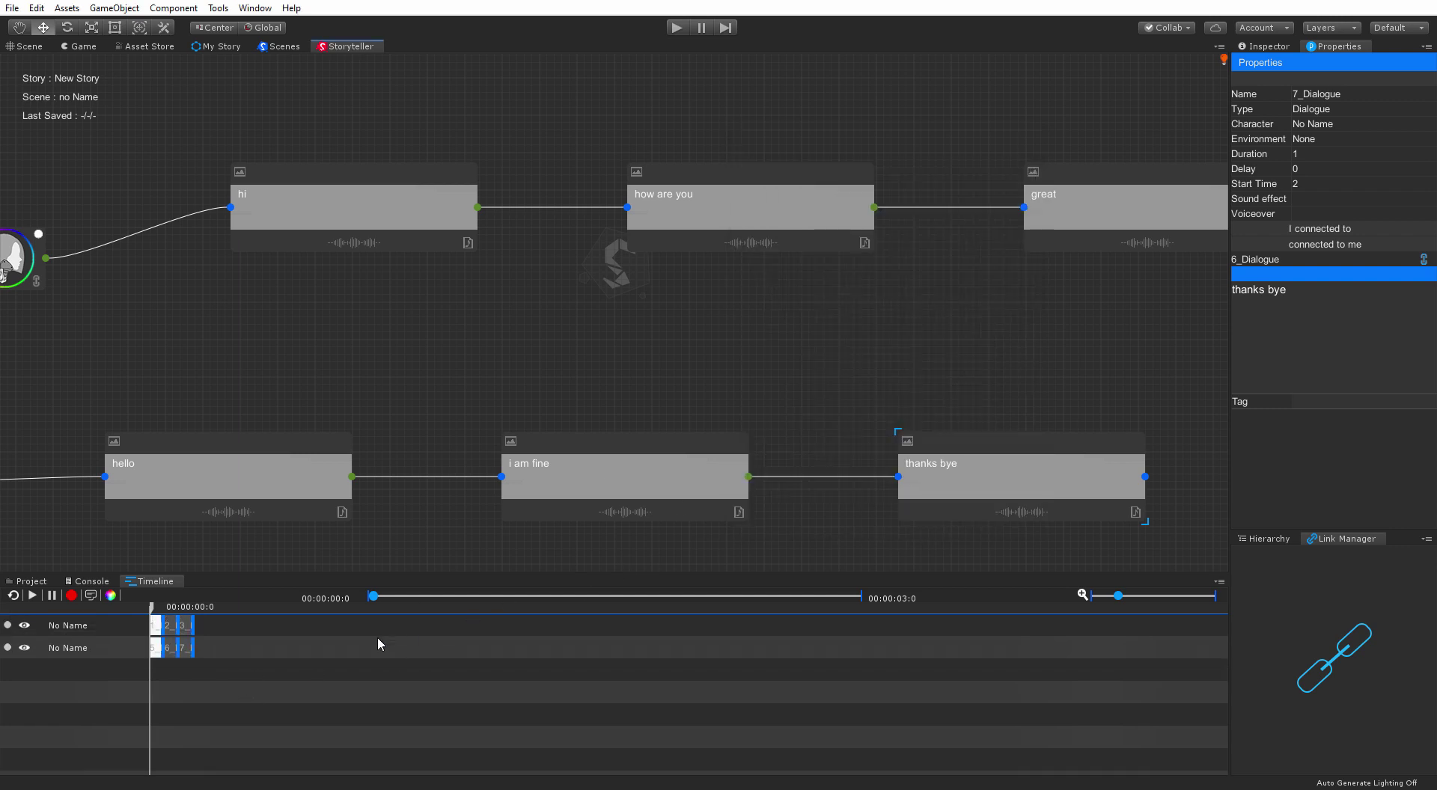
Zoom the timeline in to its maximum.
left_click_drag(1118, 595, 1210, 595)
key("f")
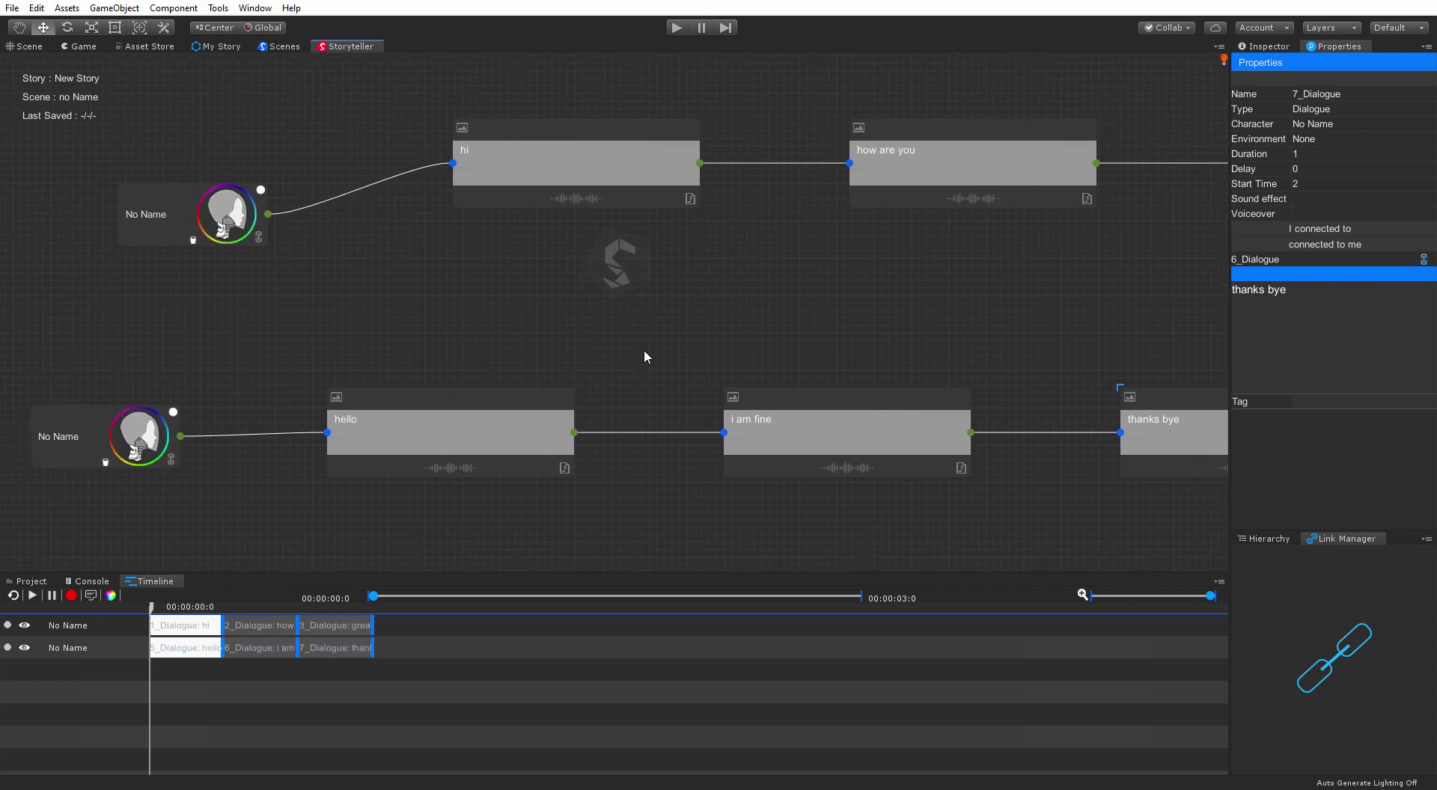
middle_click_drag(555, 293, 529, 299)
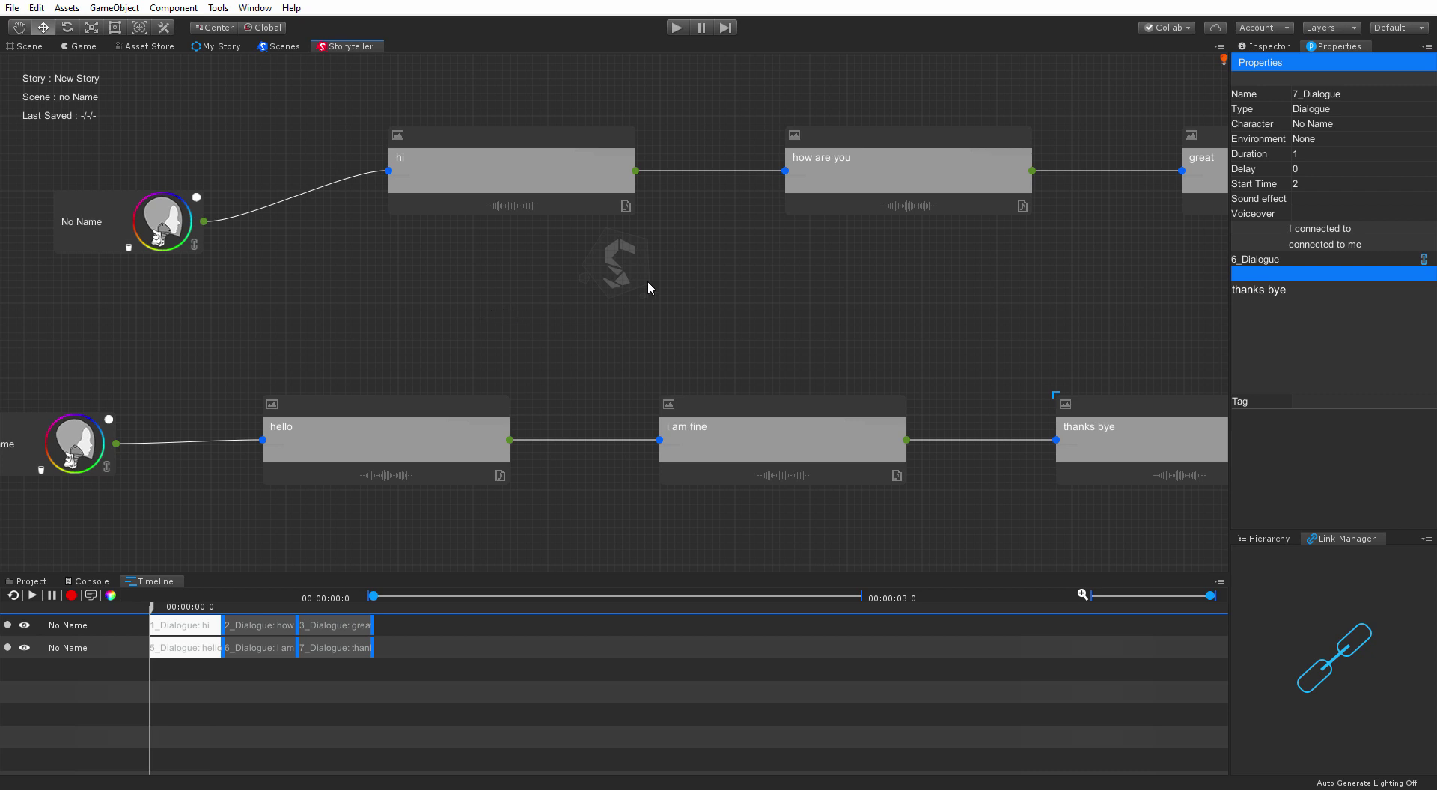
middle_click_drag(702, 338, 836, 334)
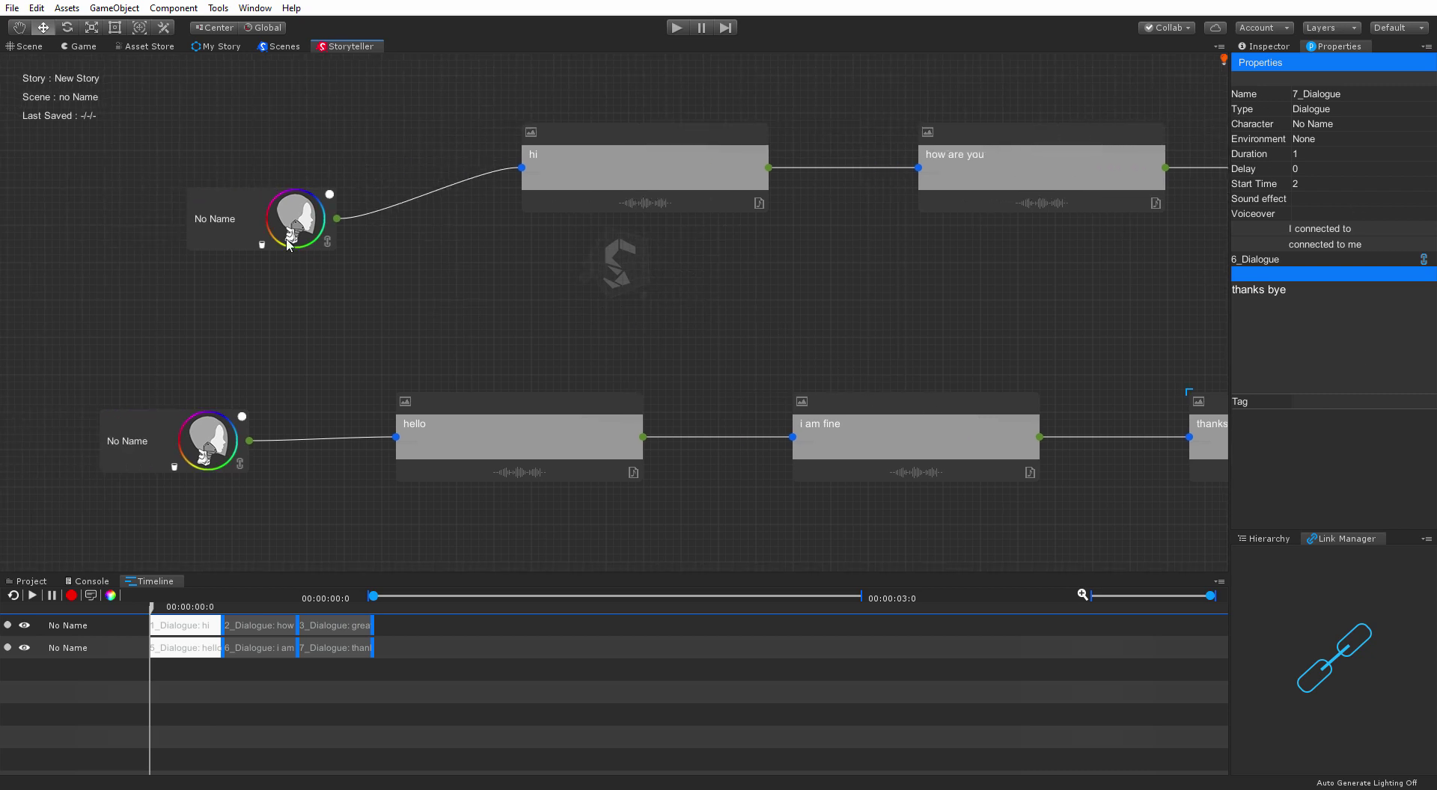
Examine the properties of both Character nodes and several Dialogue nodes, including "hi", "i am fine" and "hello".
left_click(215, 219)
left_click(146, 432)
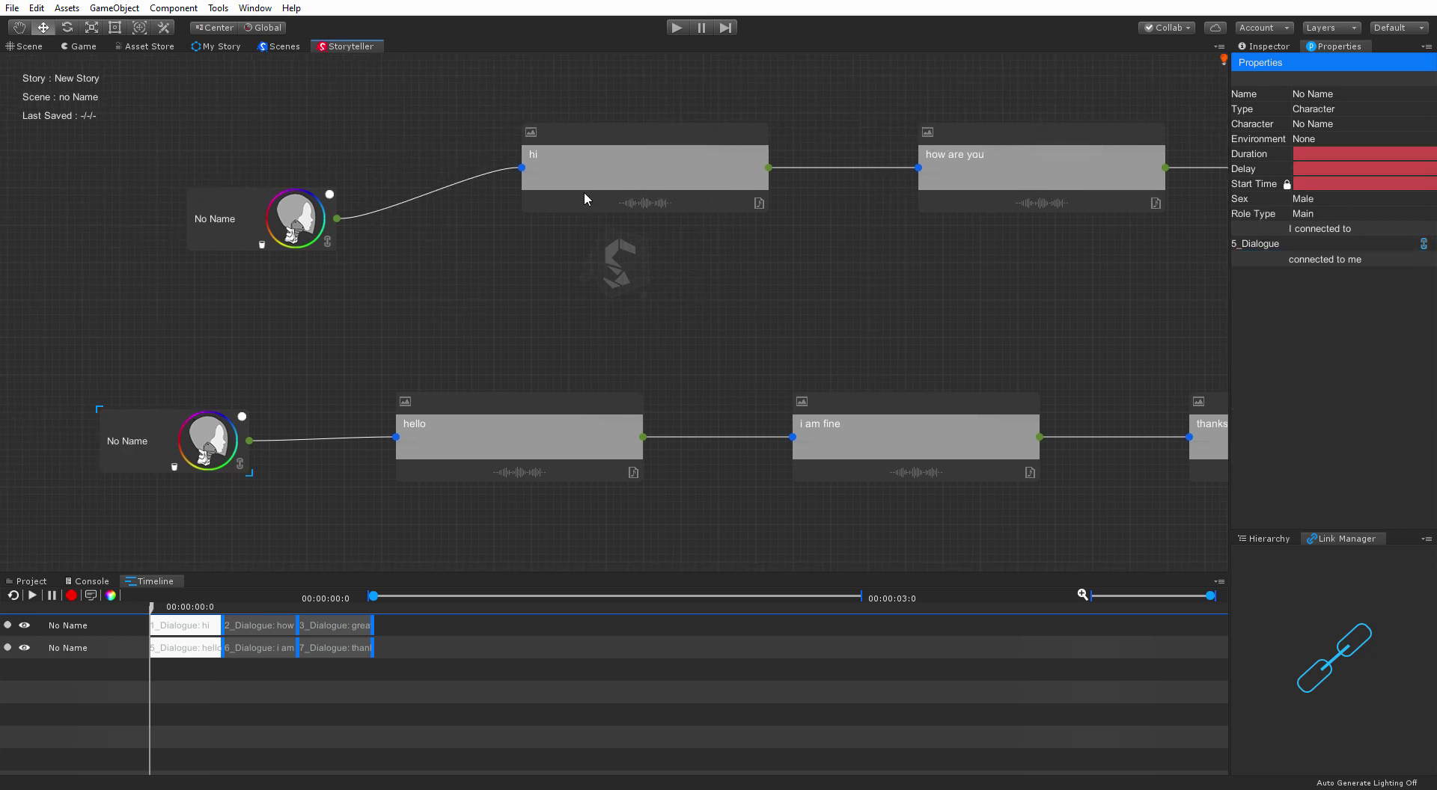
left_click(642, 150)
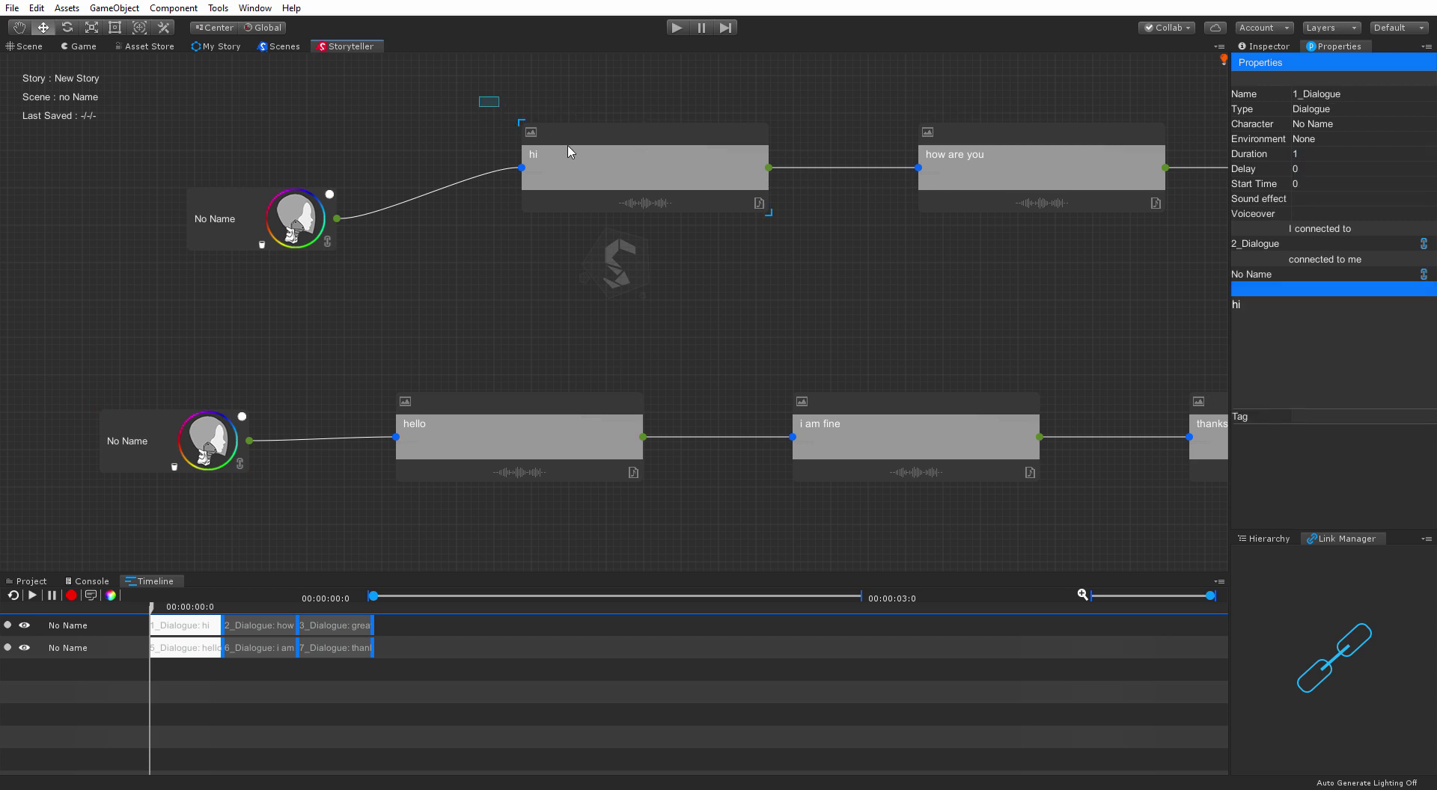
left_click_drag(480, 98, 826, 270)
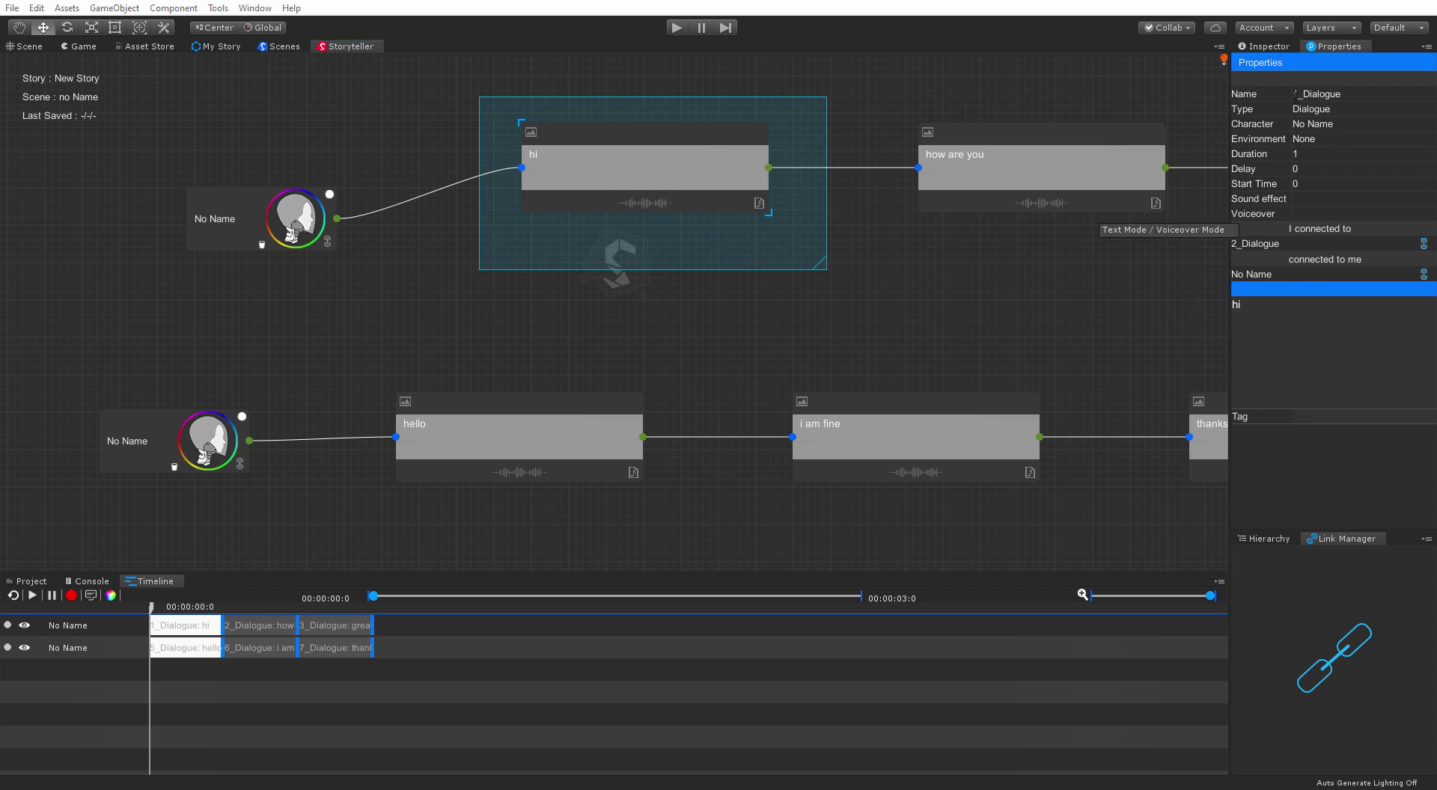
left_click(970, 232)
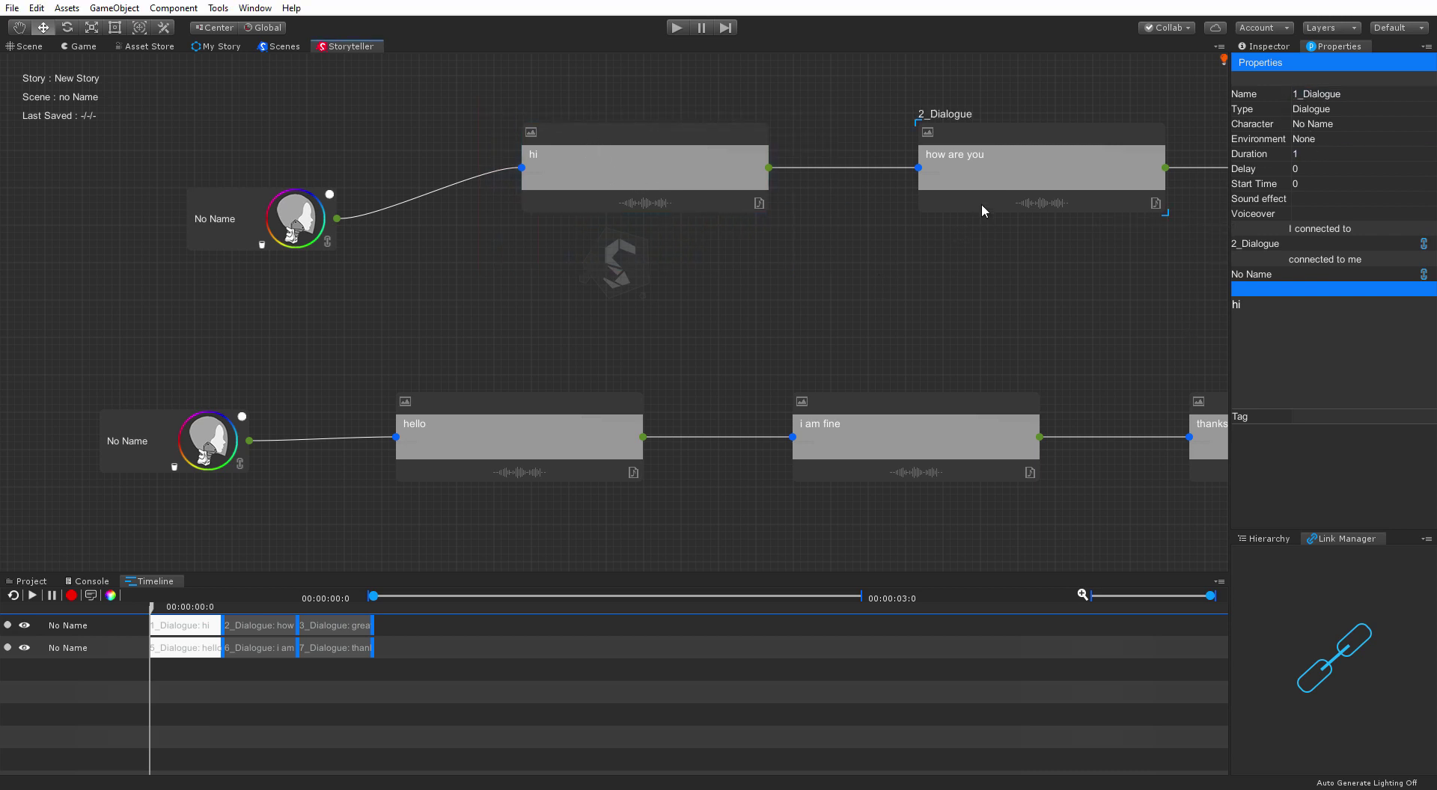
left_click(881, 413)
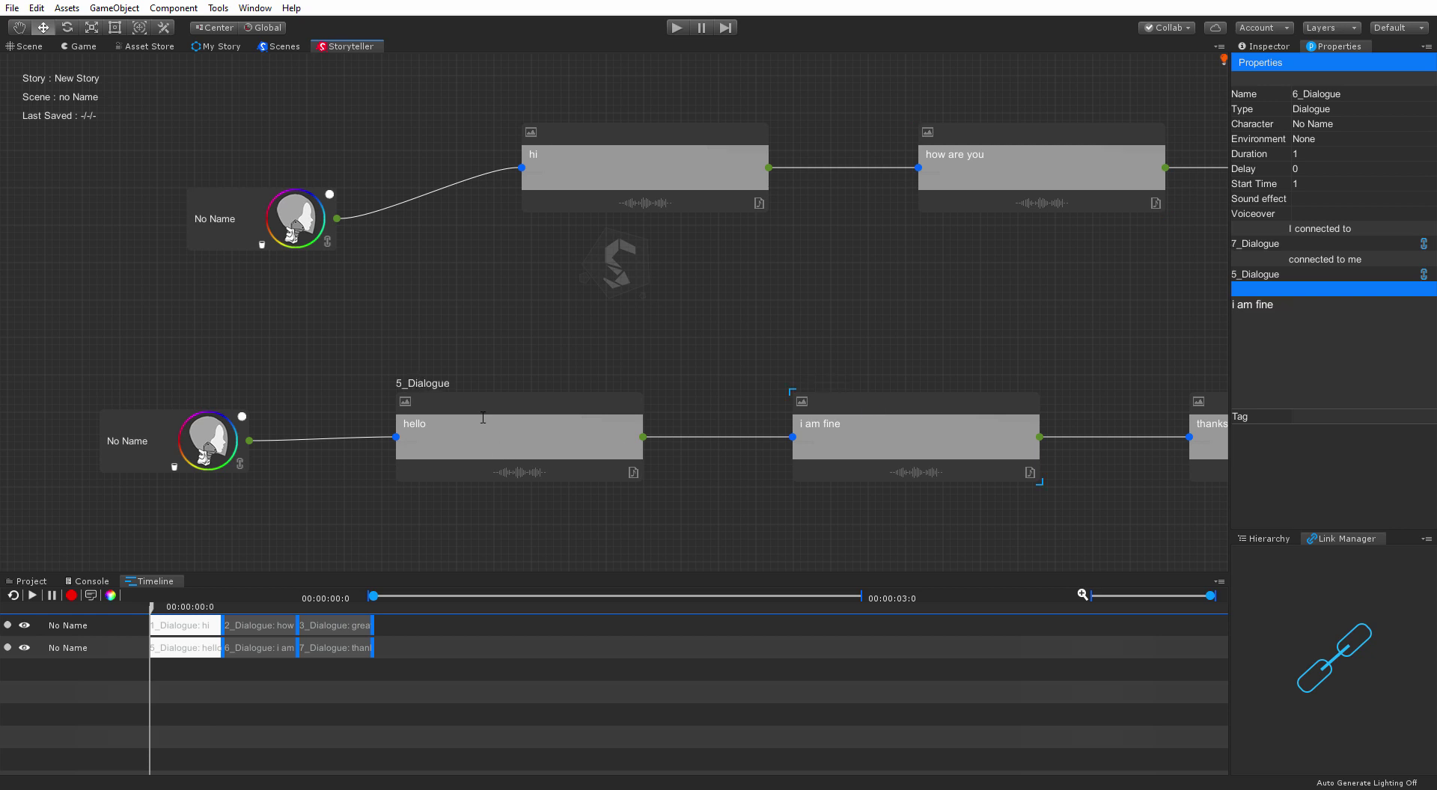
left_click(149, 416)
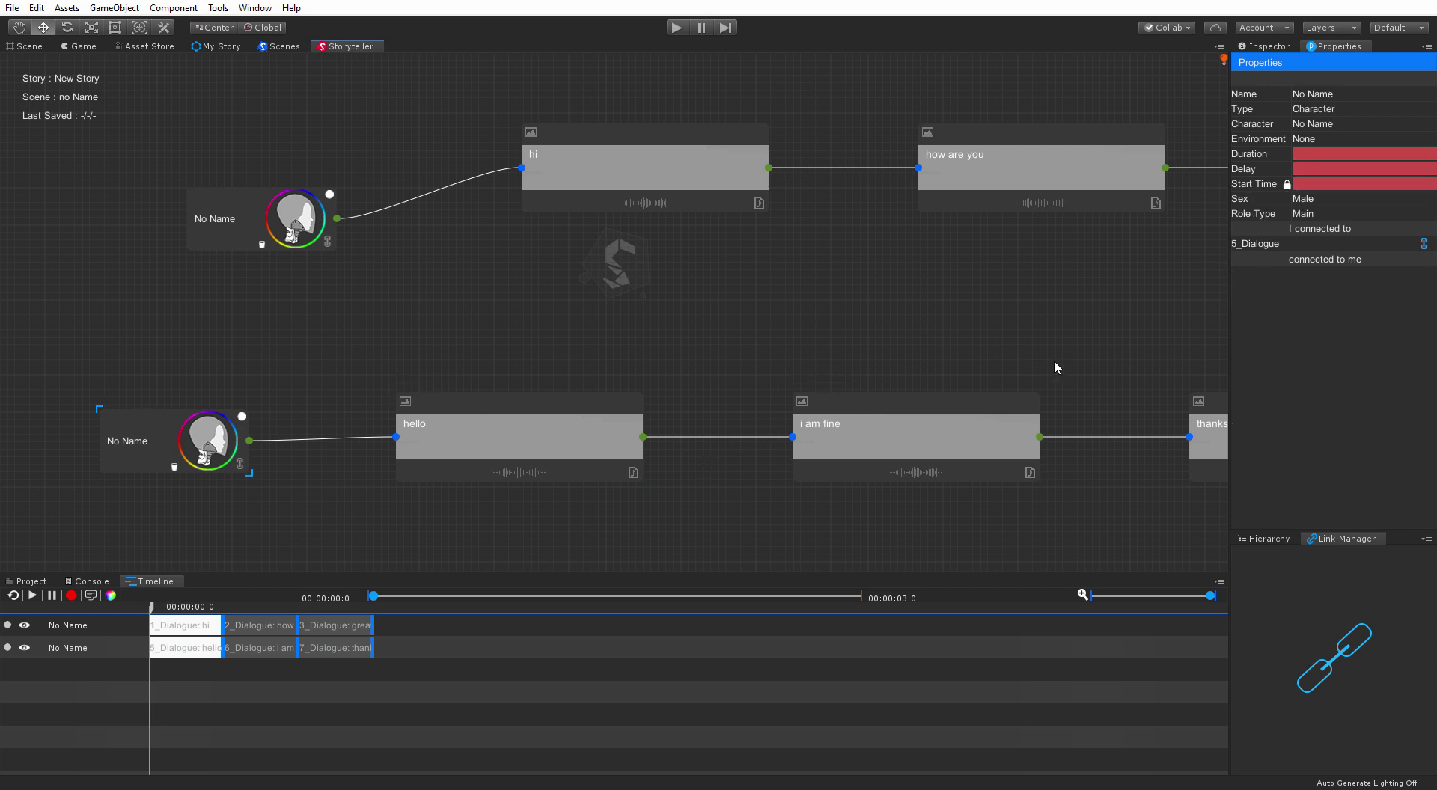
left_click(441, 408)
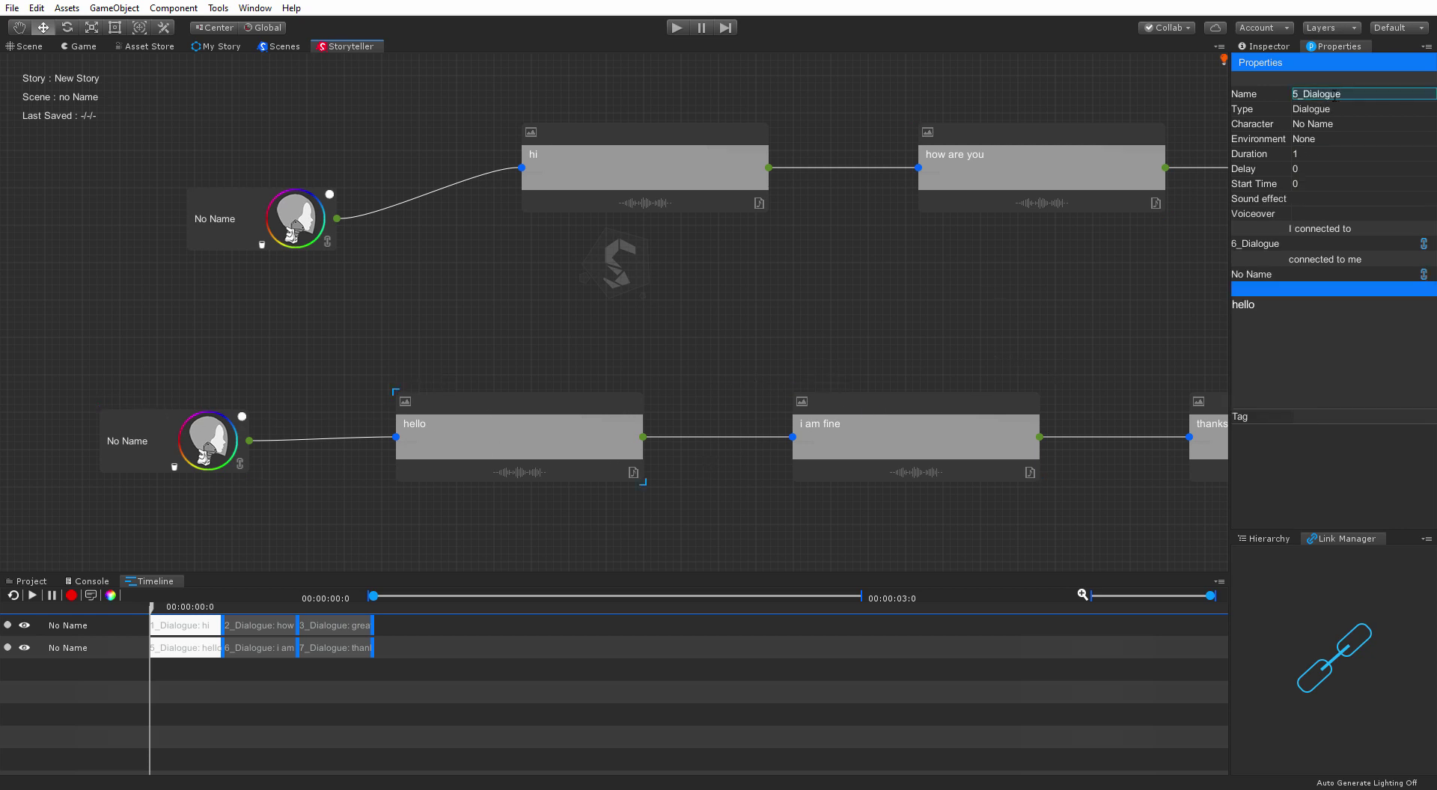
Try adding "hhhhh" to the "hello" dialogue's text through its properties, and remove the added characters.
left_click(1242, 304)
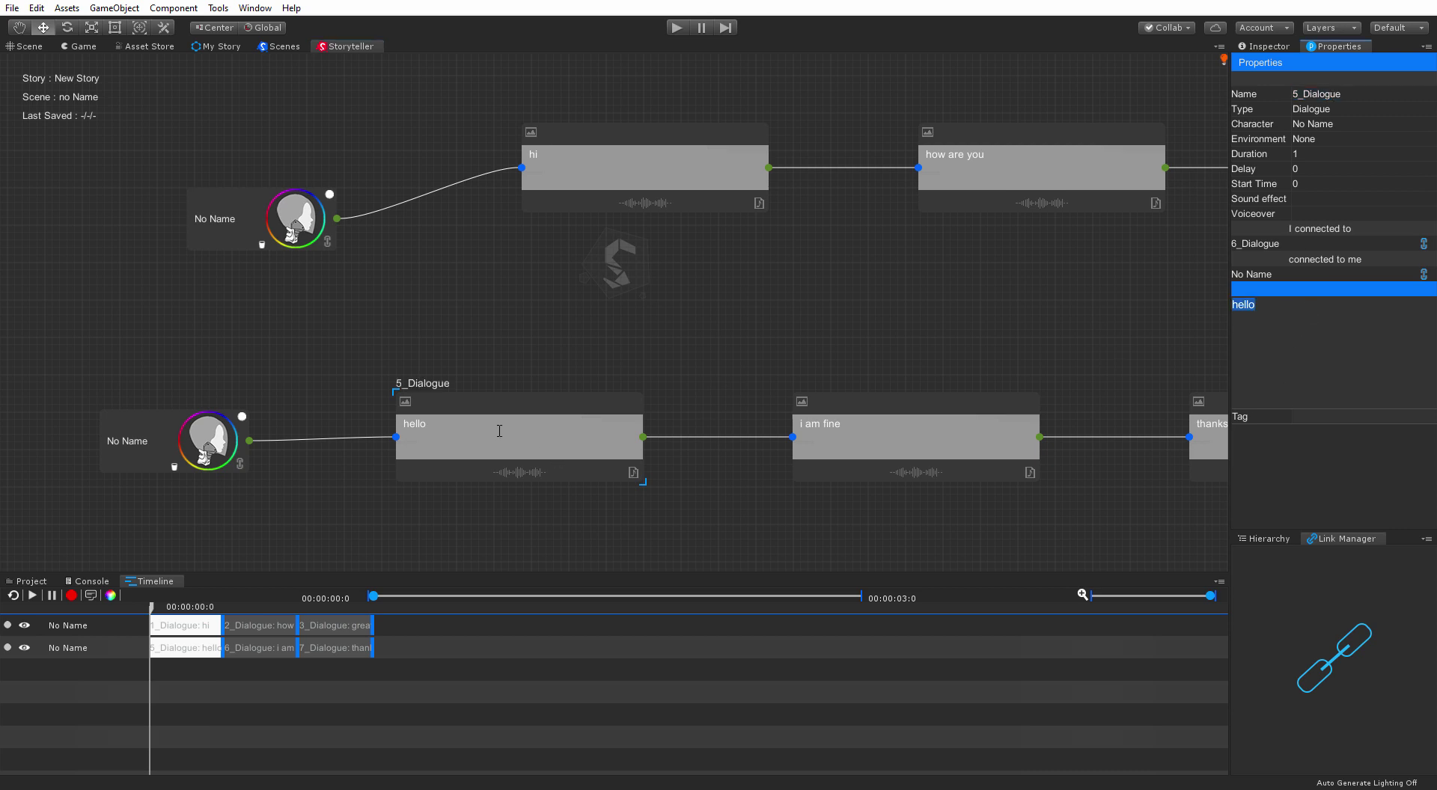
left_click(455, 434)
left_click(1313, 330)
left_click(1312, 330)
type("hhhhh")
key("BackSpace")
key("BackSpace")
key("BackSpace")
key("BackSpace")
key("BackSpace")
key("BackSpace")
key("BackSpace")
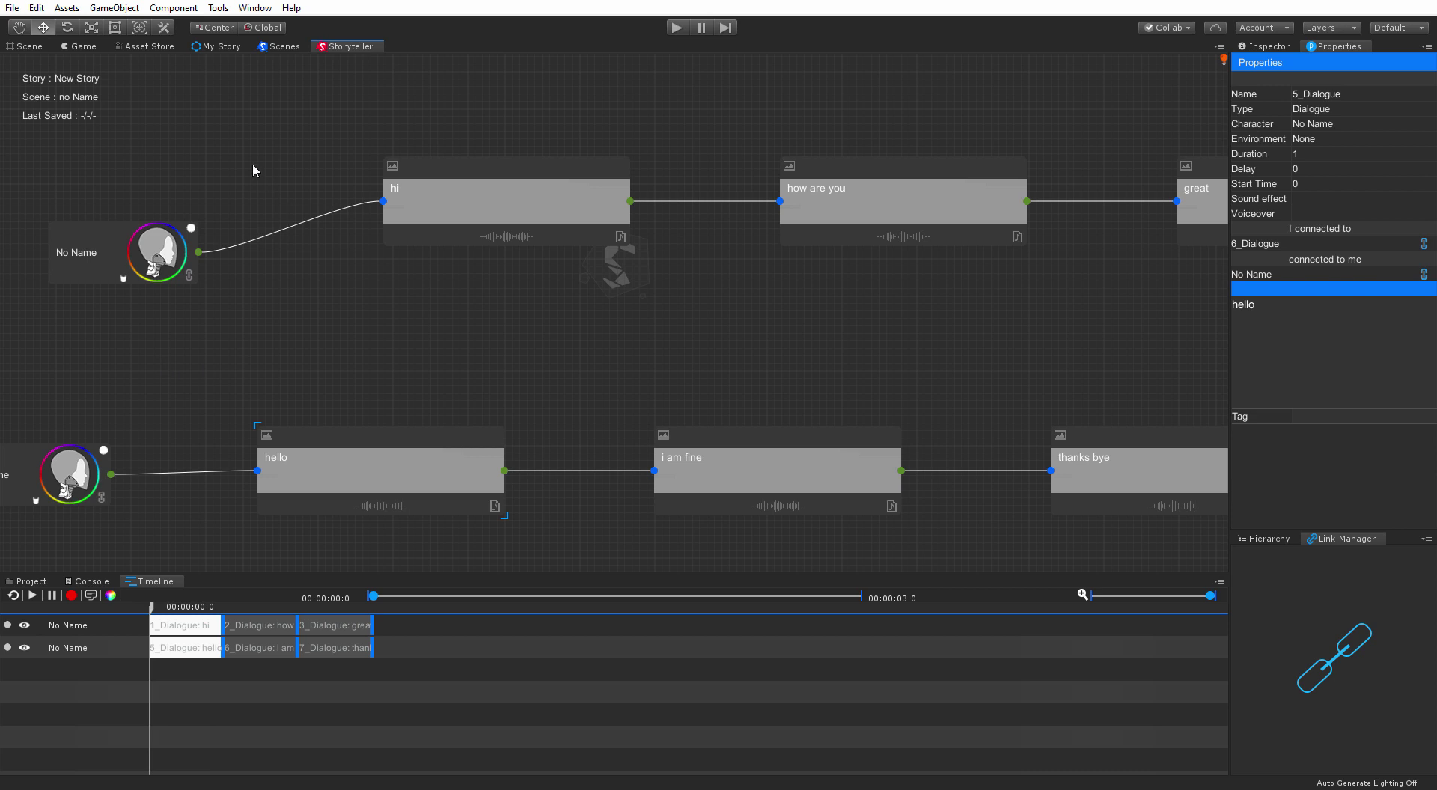
Stagger the timeline clips so both characters' dialogues alternate, delaying "how are you" by about 1.74 and "thanks bye" by about 2.27.
left_click_drag(201, 130, 1176, 555)
left_click_drag(283, 571, 327, 570)
left_click_drag(193, 652, 400, 627)
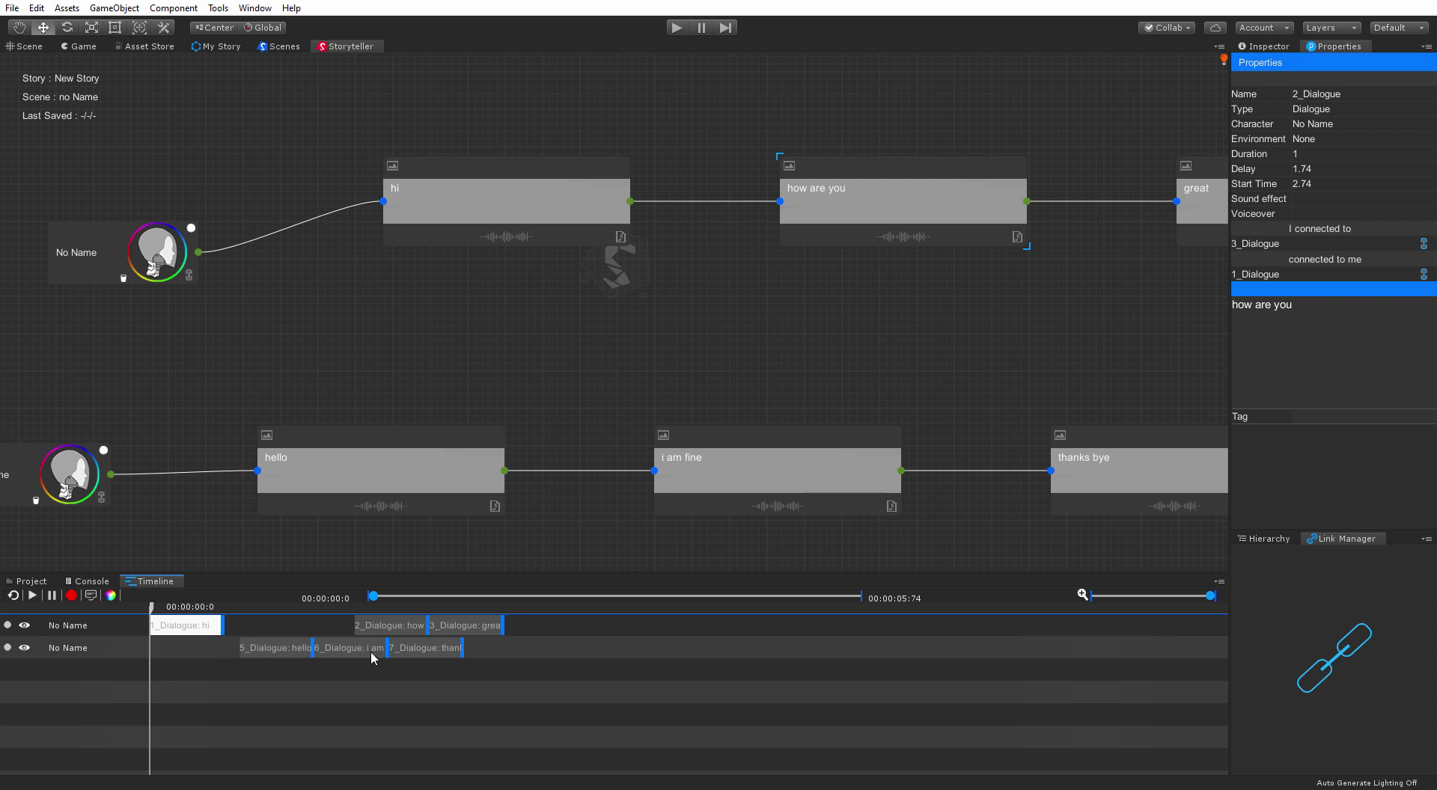
left_click_drag(370, 649, 747, 650)
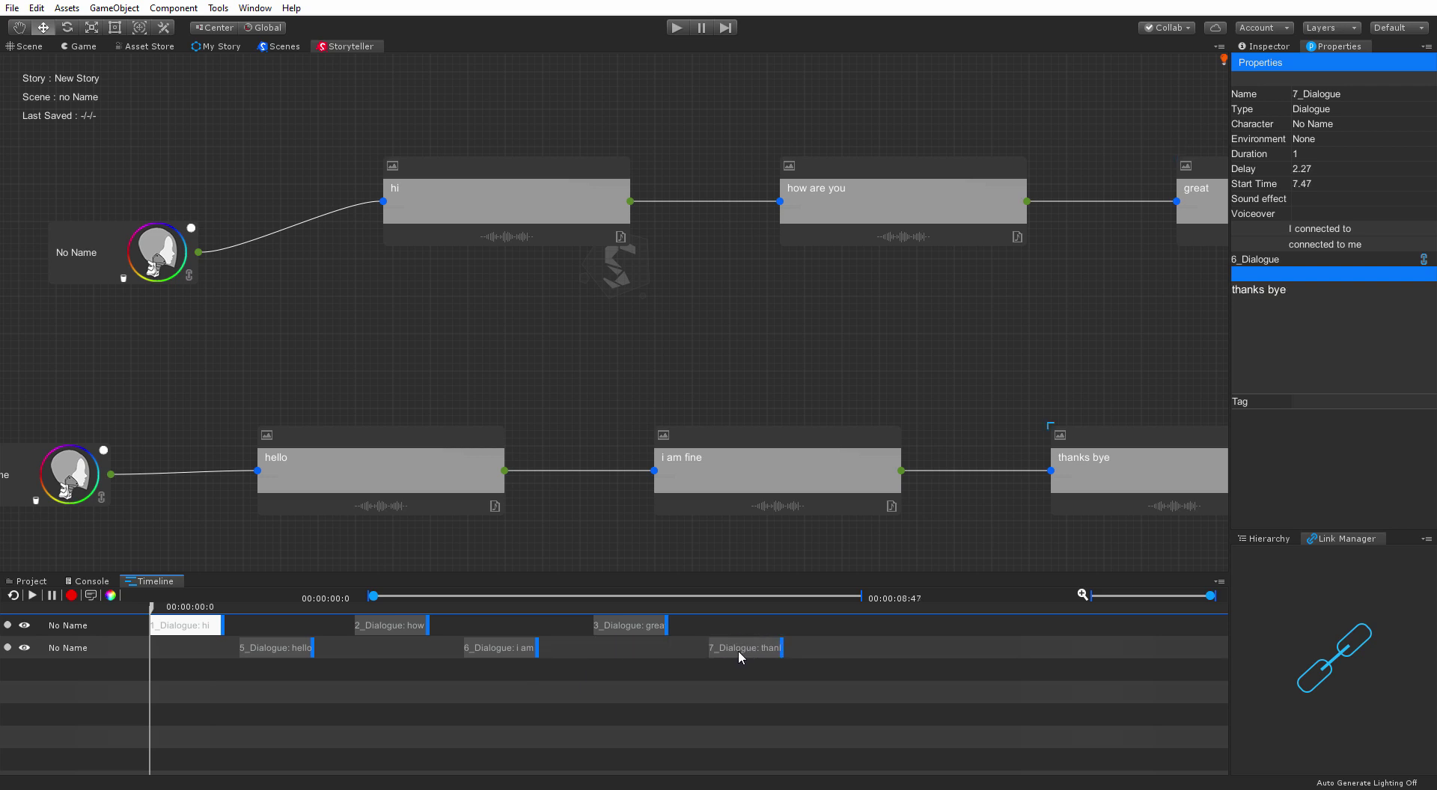
mouse_move(373, 597)
left_mouse_down()
mouse_move(567, 597)
mouse_move(373, 596)
left_mouse_up()
mouse_move(609, 368)
middle_mouse_down()
mouse_move(300, 397)
mouse_move(833, 401)
mouse_move(594, 362)
middle_mouse_up()
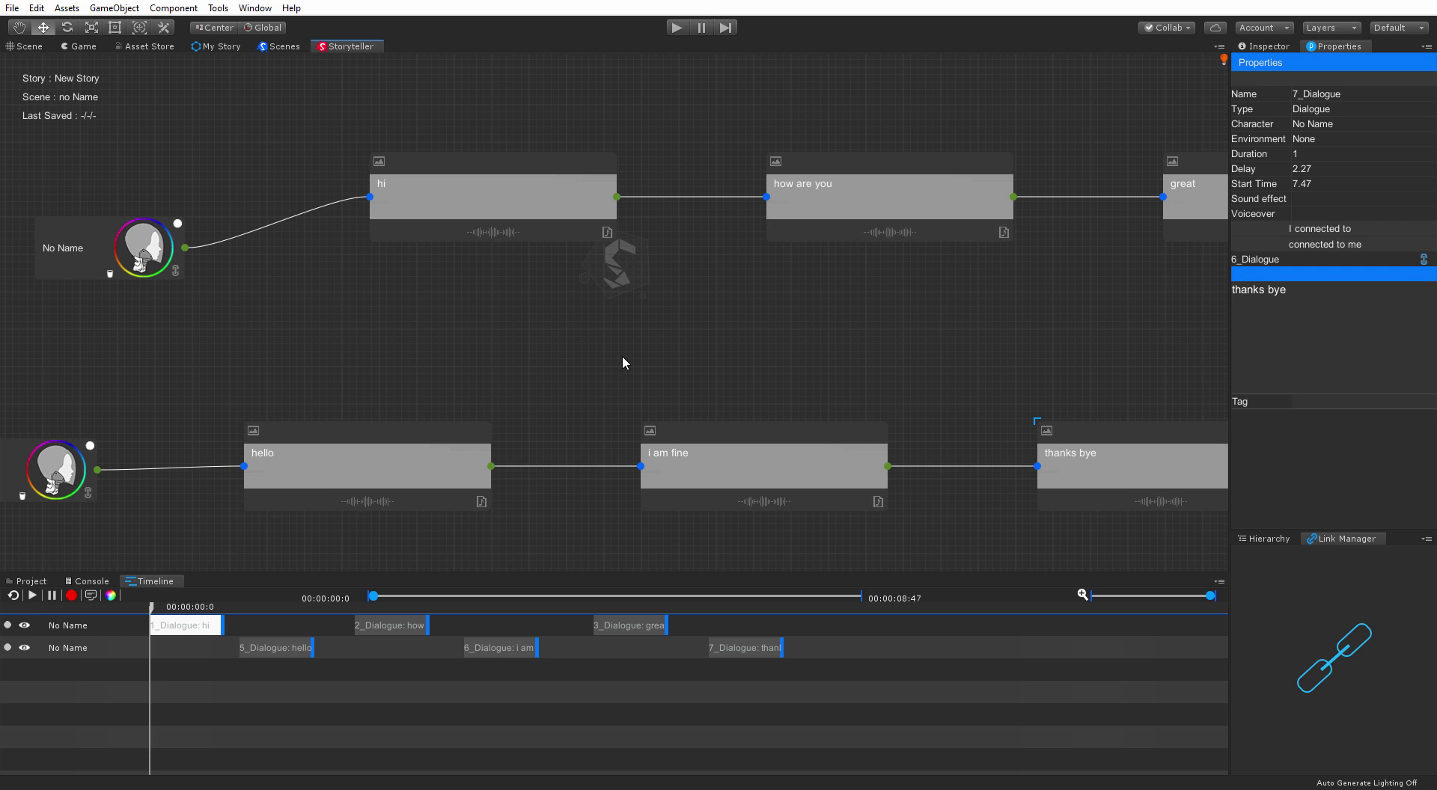
middle_click_drag(609, 347, 731, 336)
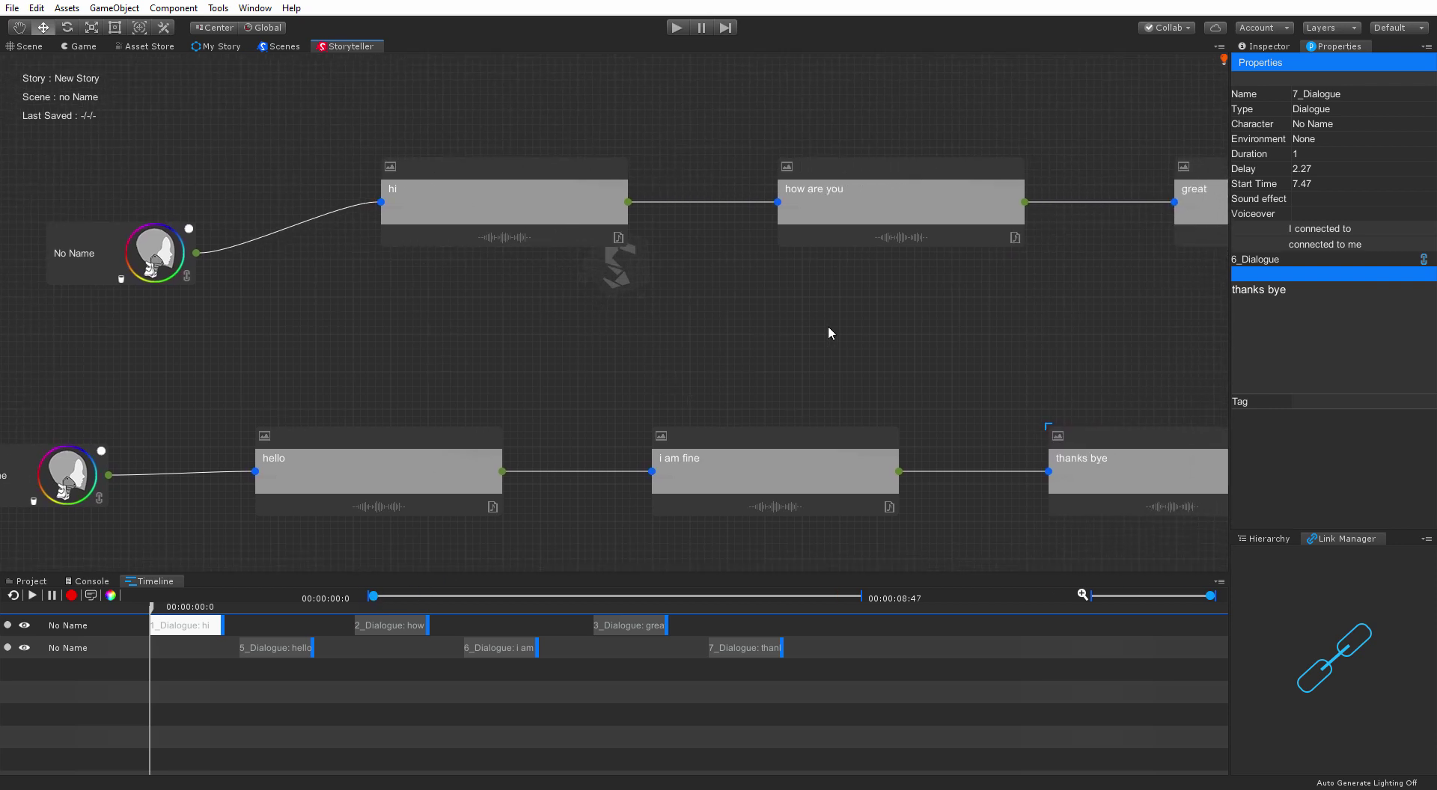
middle_click_drag(830, 326, 705, 360)
scroll(873, 352, "down", 2)
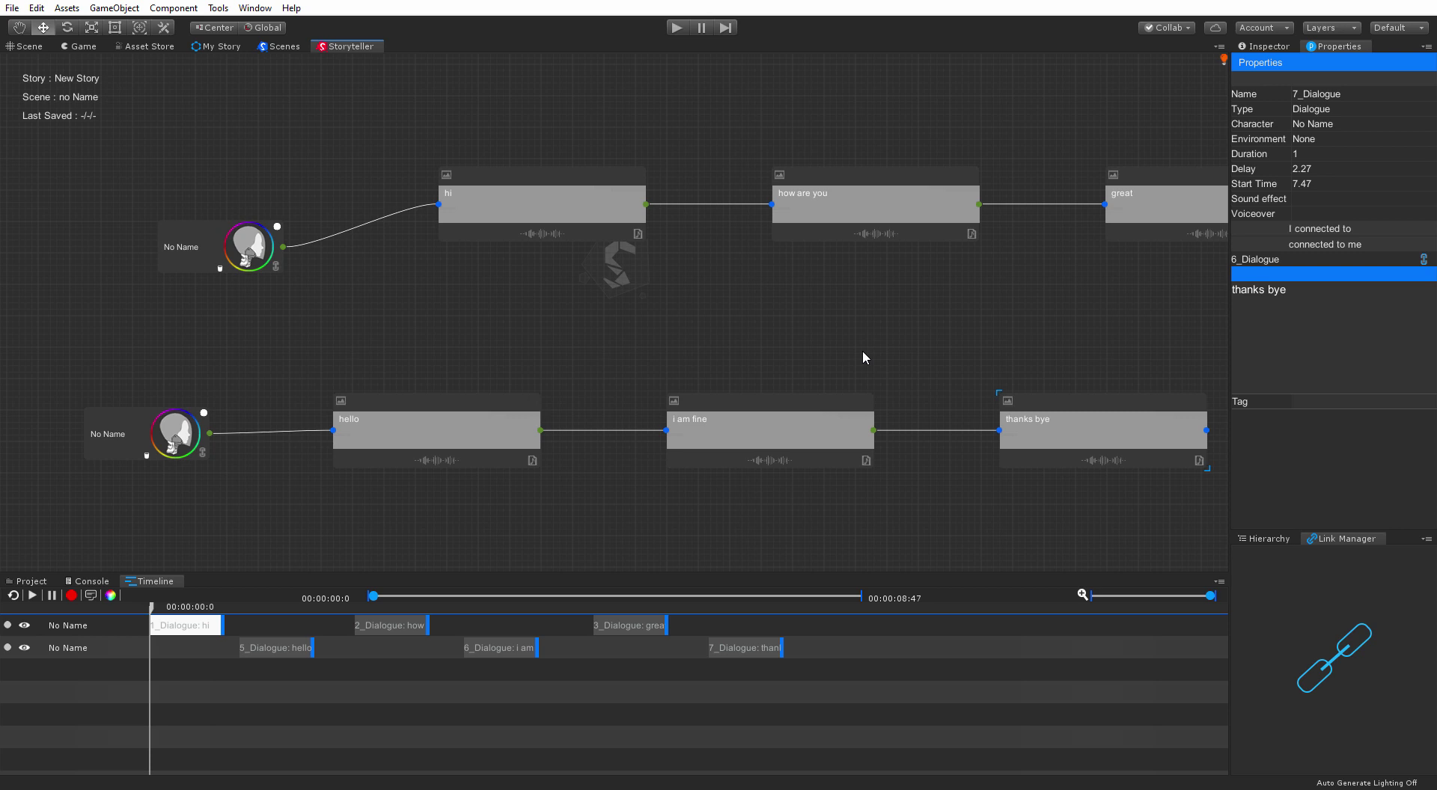
Switch the "hello" dialogue to voiceover mode and back to text mode.
middle_click_drag(619, 397, 684, 330)
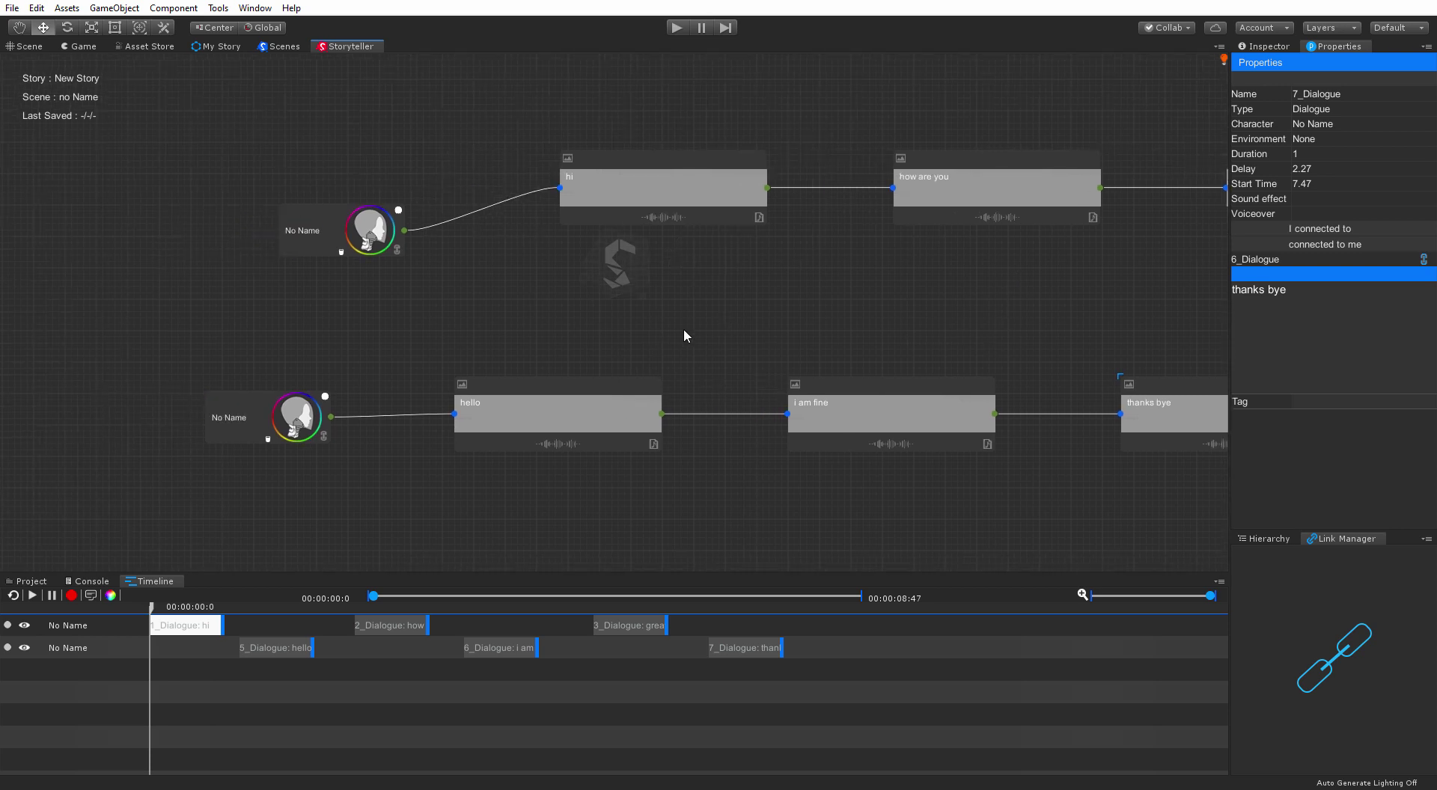
left_click(652, 444)
scroll(612, 418, "up", 1)
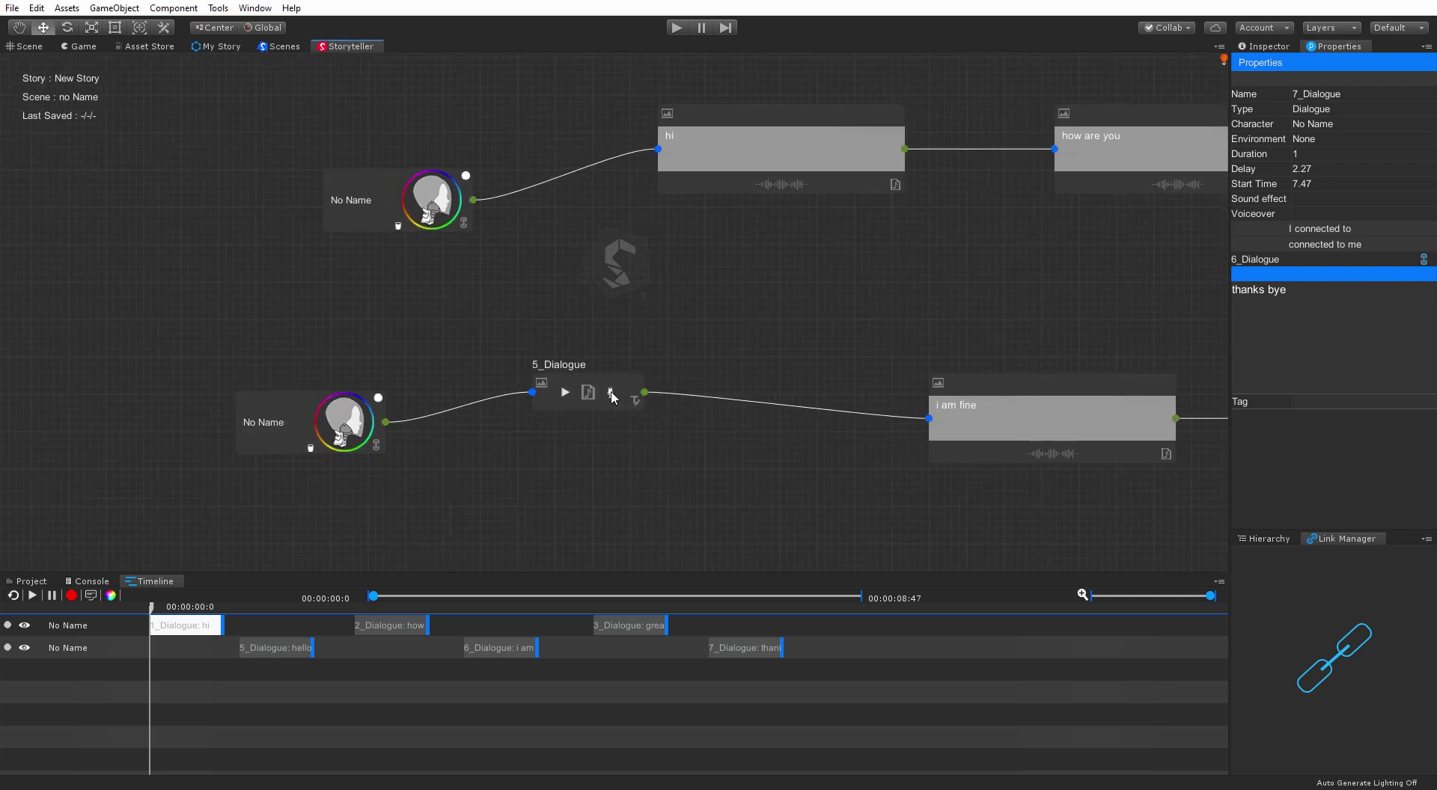
left_click(634, 402)
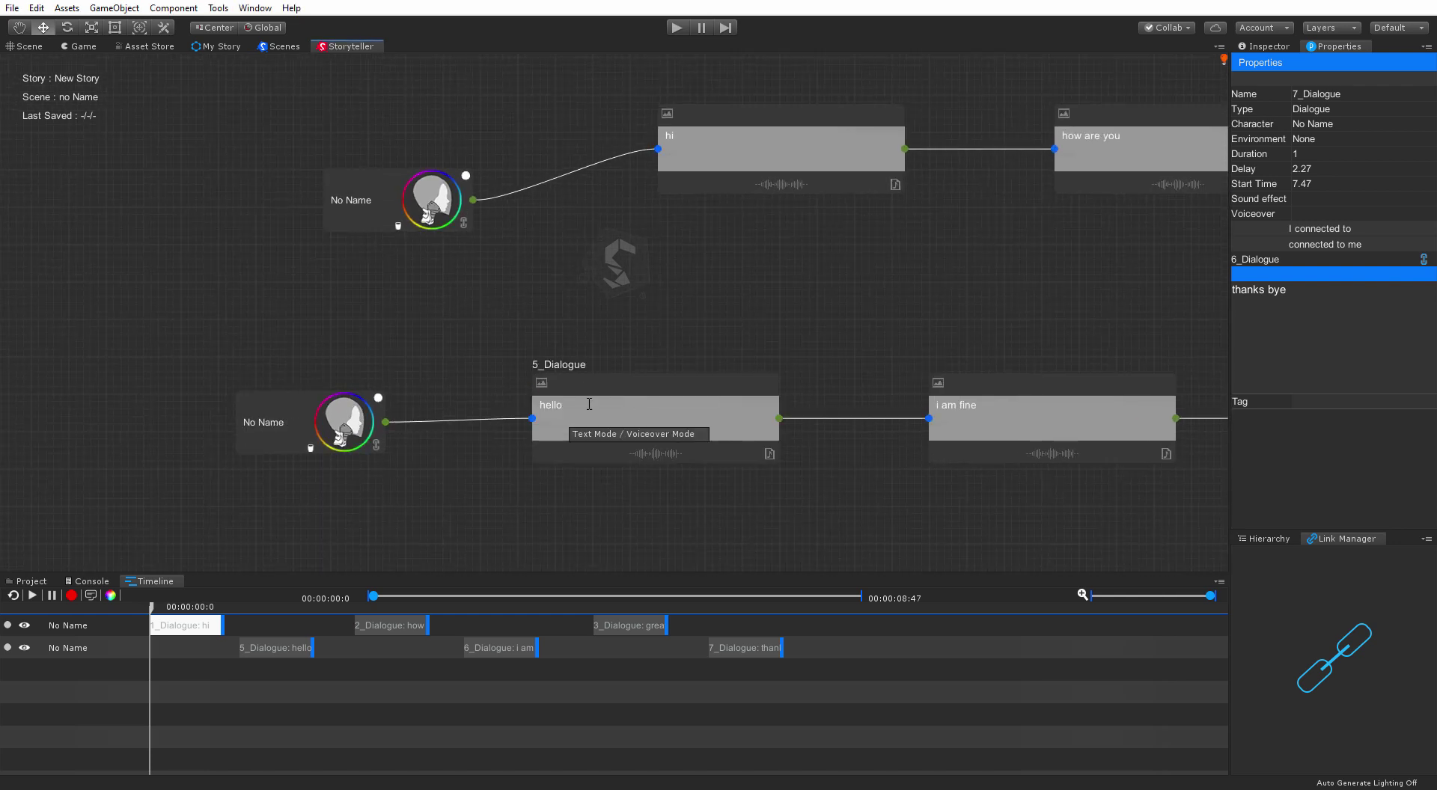
Open the "hello" dialogue's storyboard image area and load the Game Bridge picture into it.
left_click(541, 382)
left_click(748, 307)
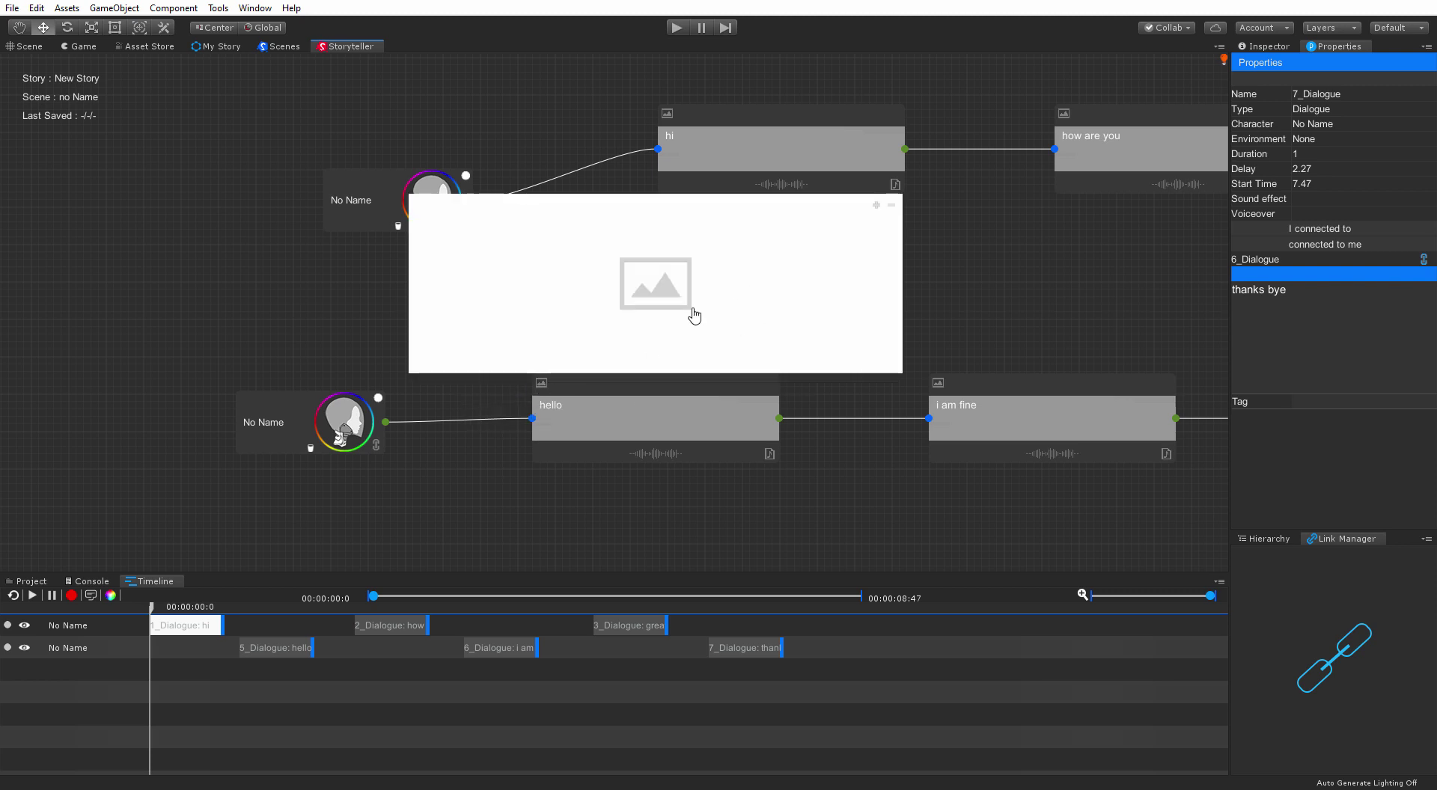
left_click(730, 296)
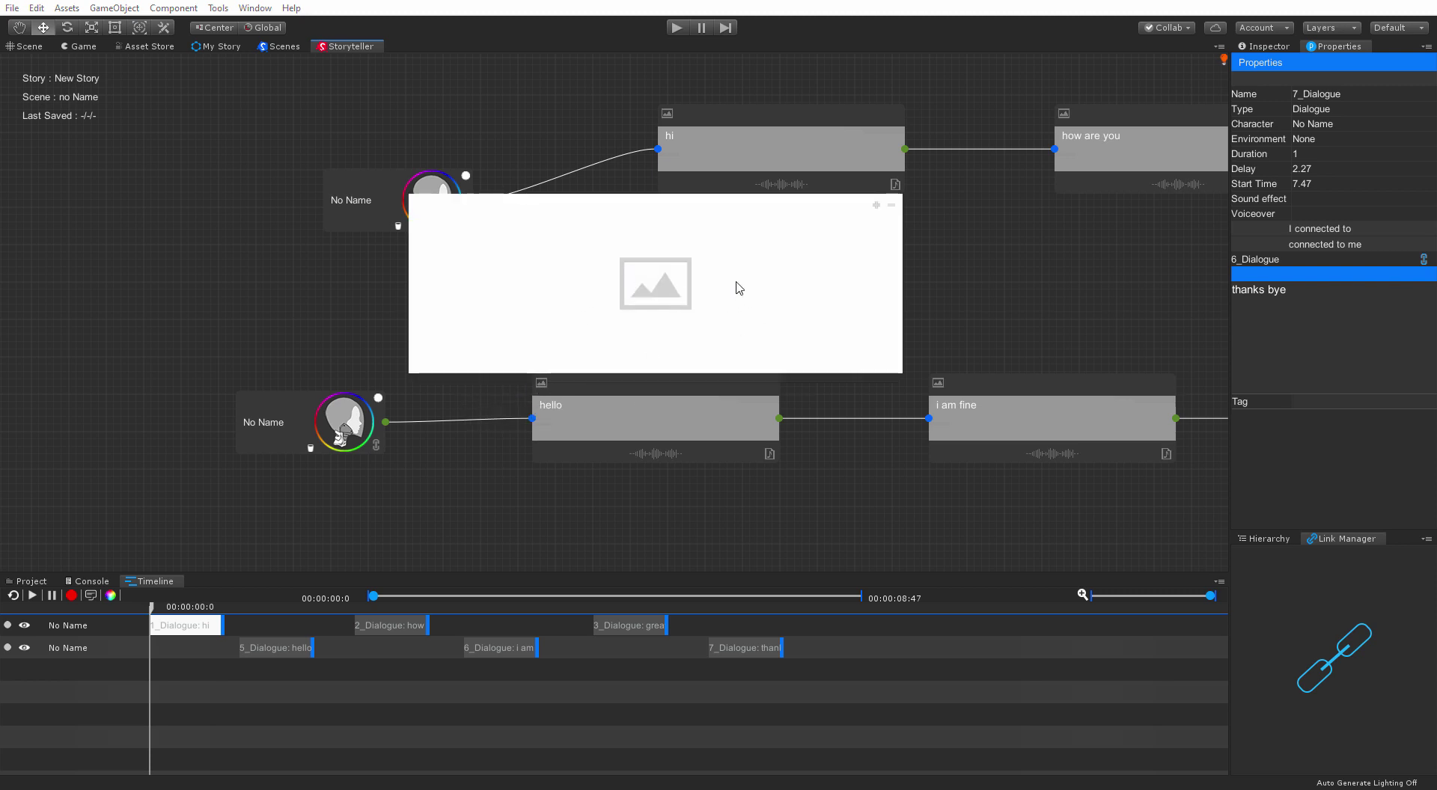
double_click(670, 323)
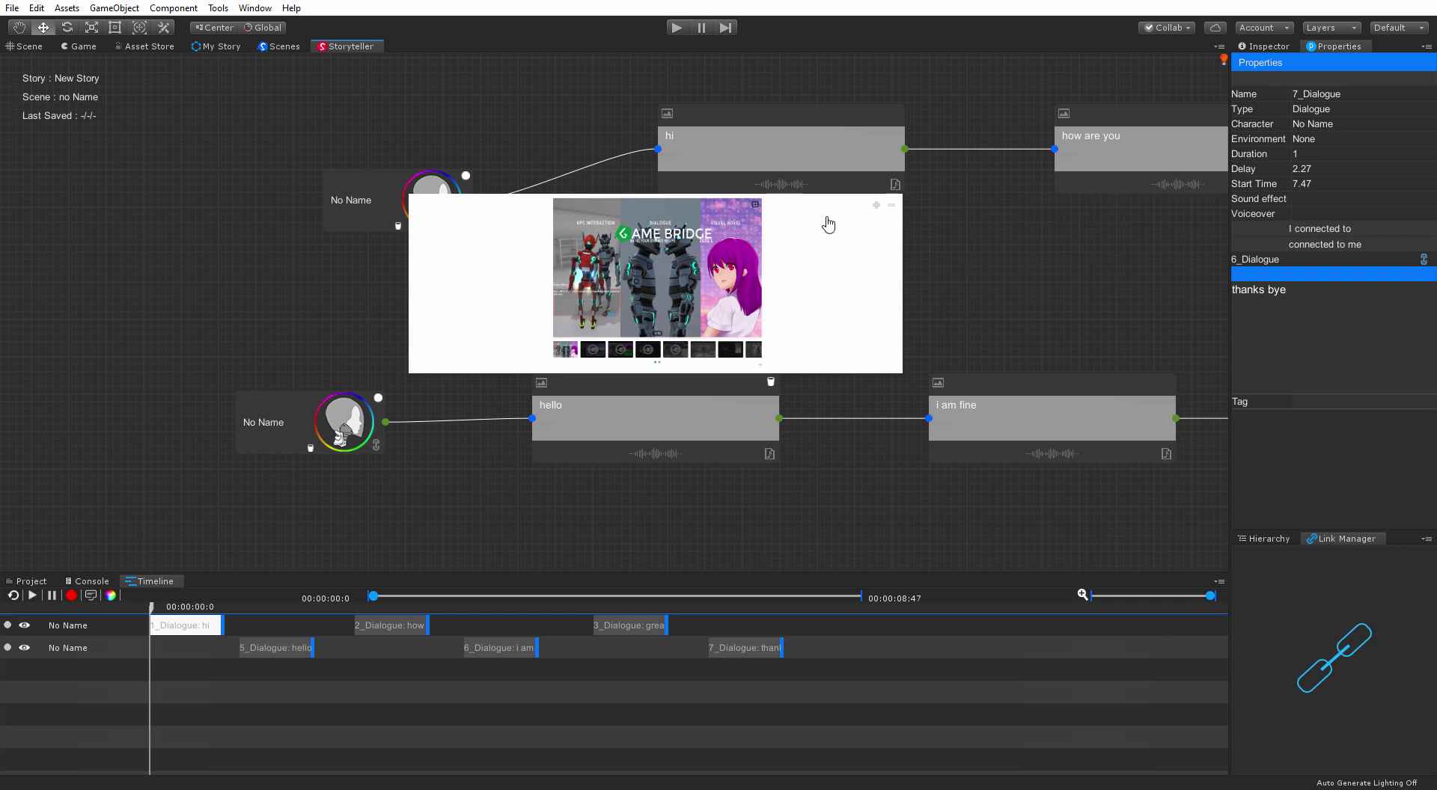
Shrink the "hello" dialogue's storyboard picture, remove it and close its image area.
left_click(890, 207)
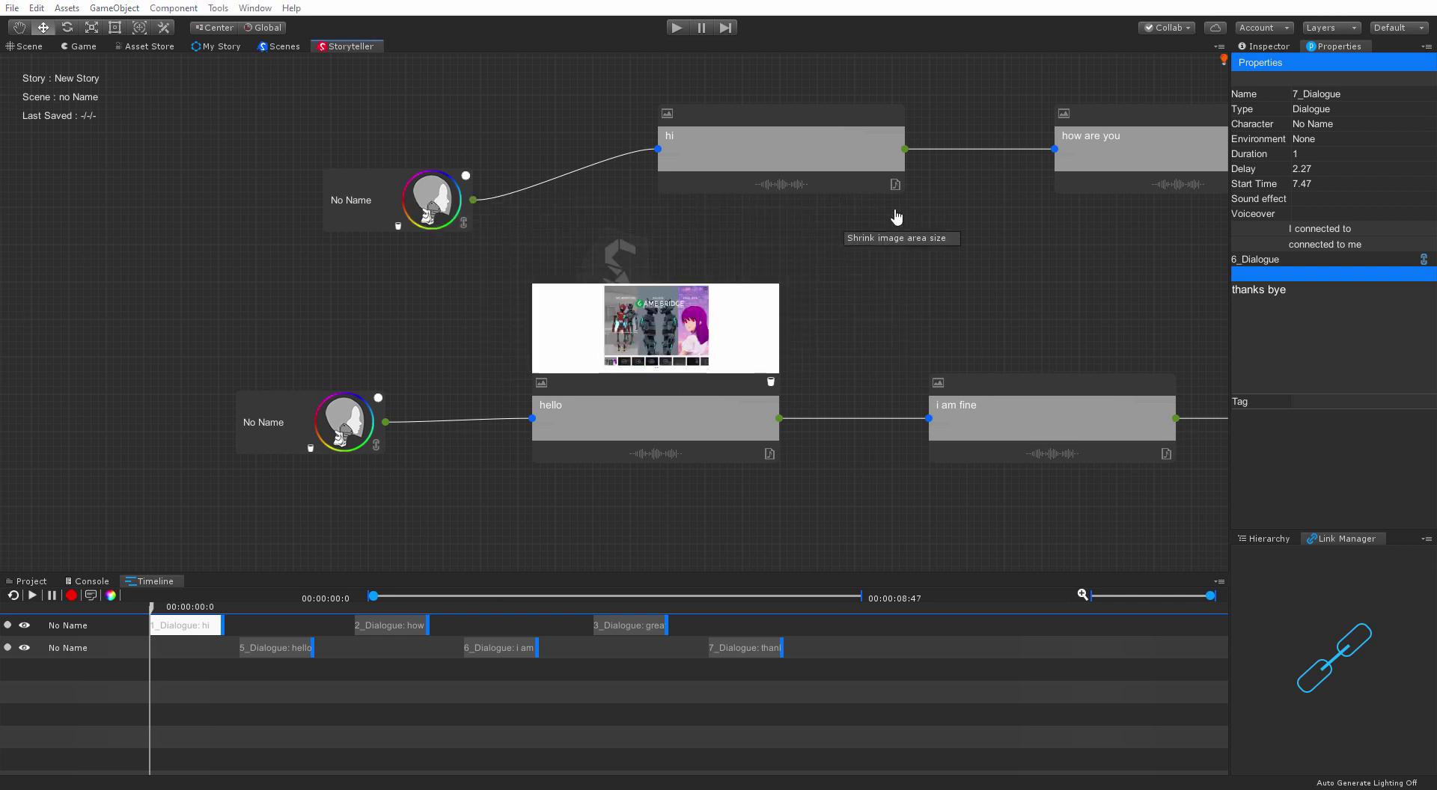
left_click(770, 381)
left_click(542, 383)
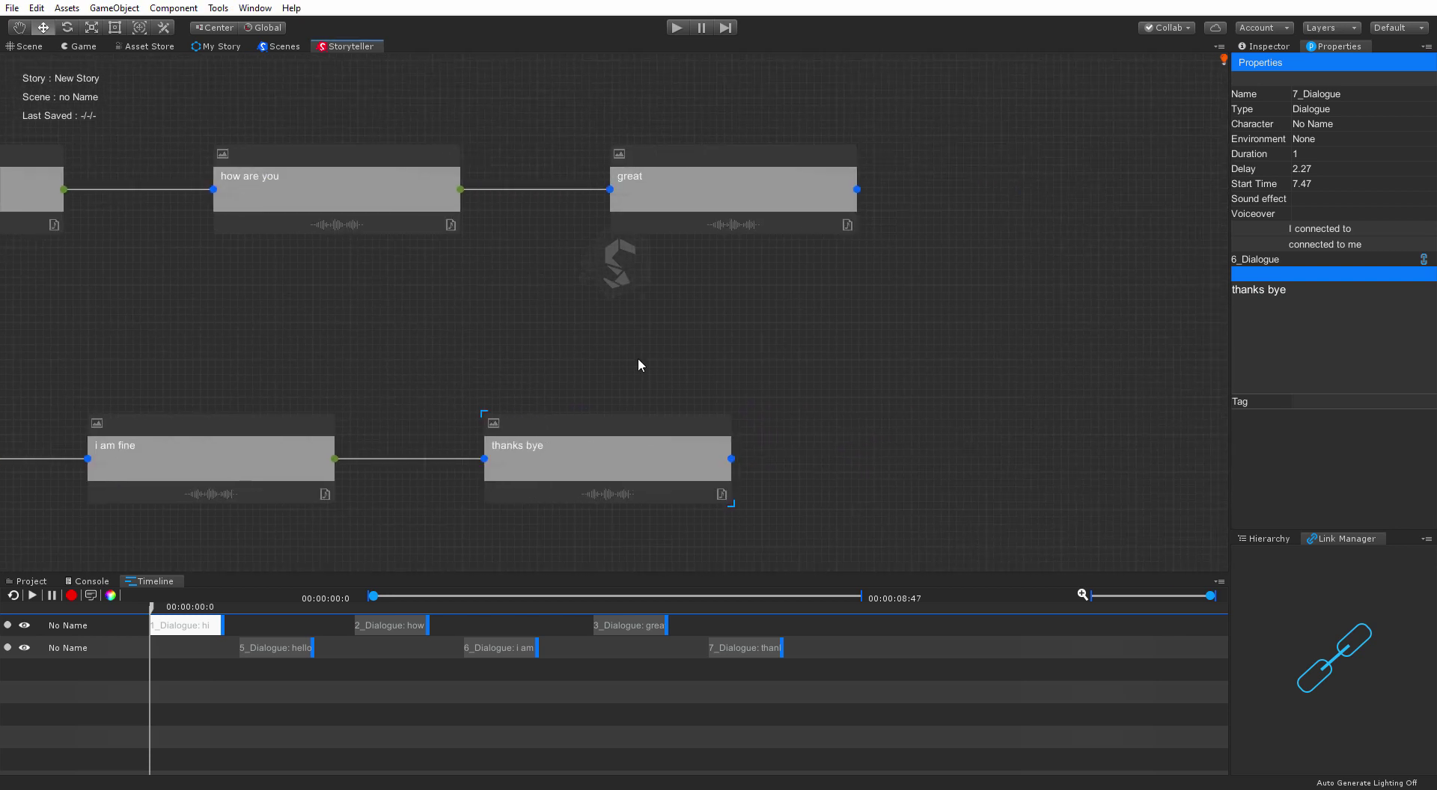
Try adding an Action node after "thanks bye", delayed by 1.31, and a dialogue after "great", and delete both nodes.
right_click(724, 353)
left_click(833, 353)
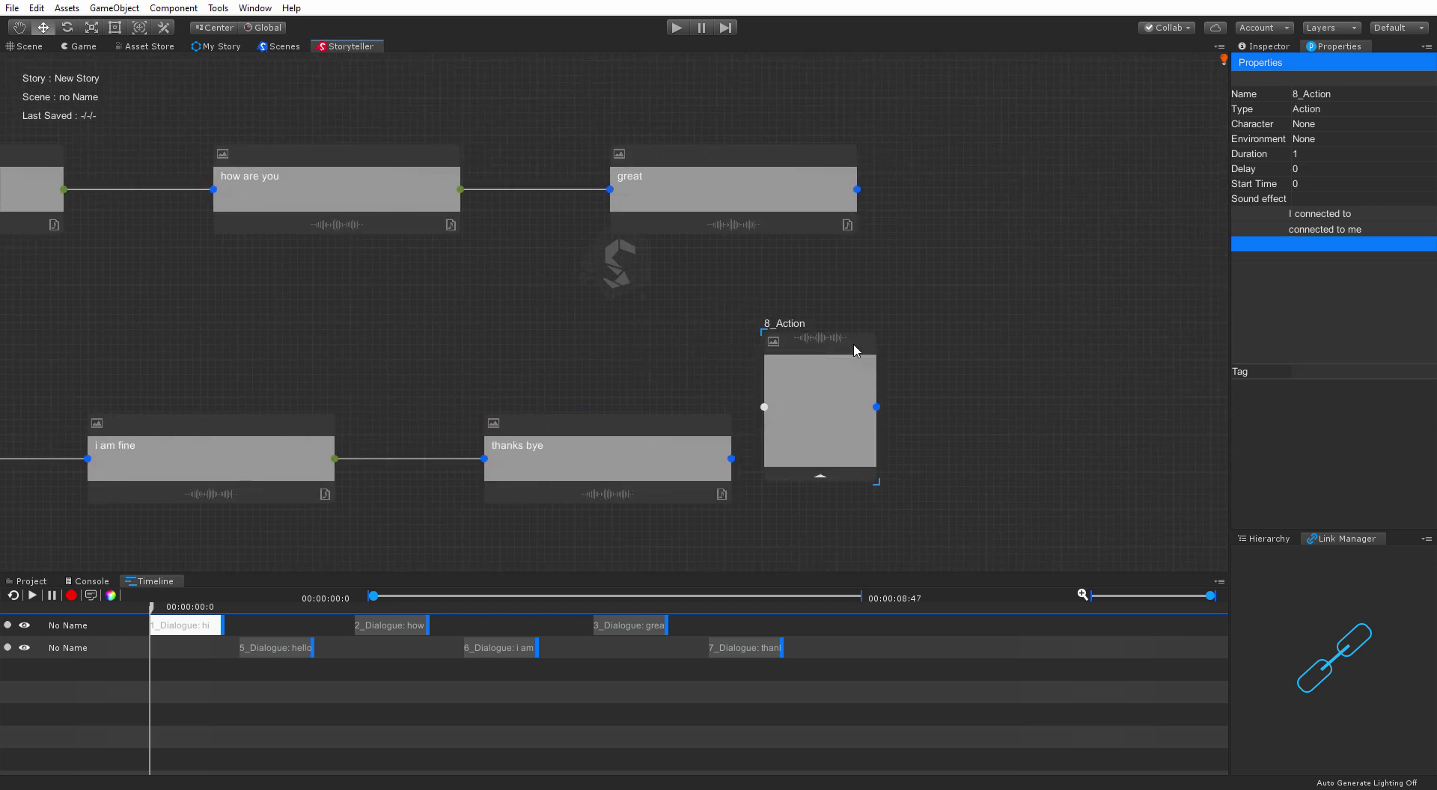
left_click_drag(732, 459, 905, 446)
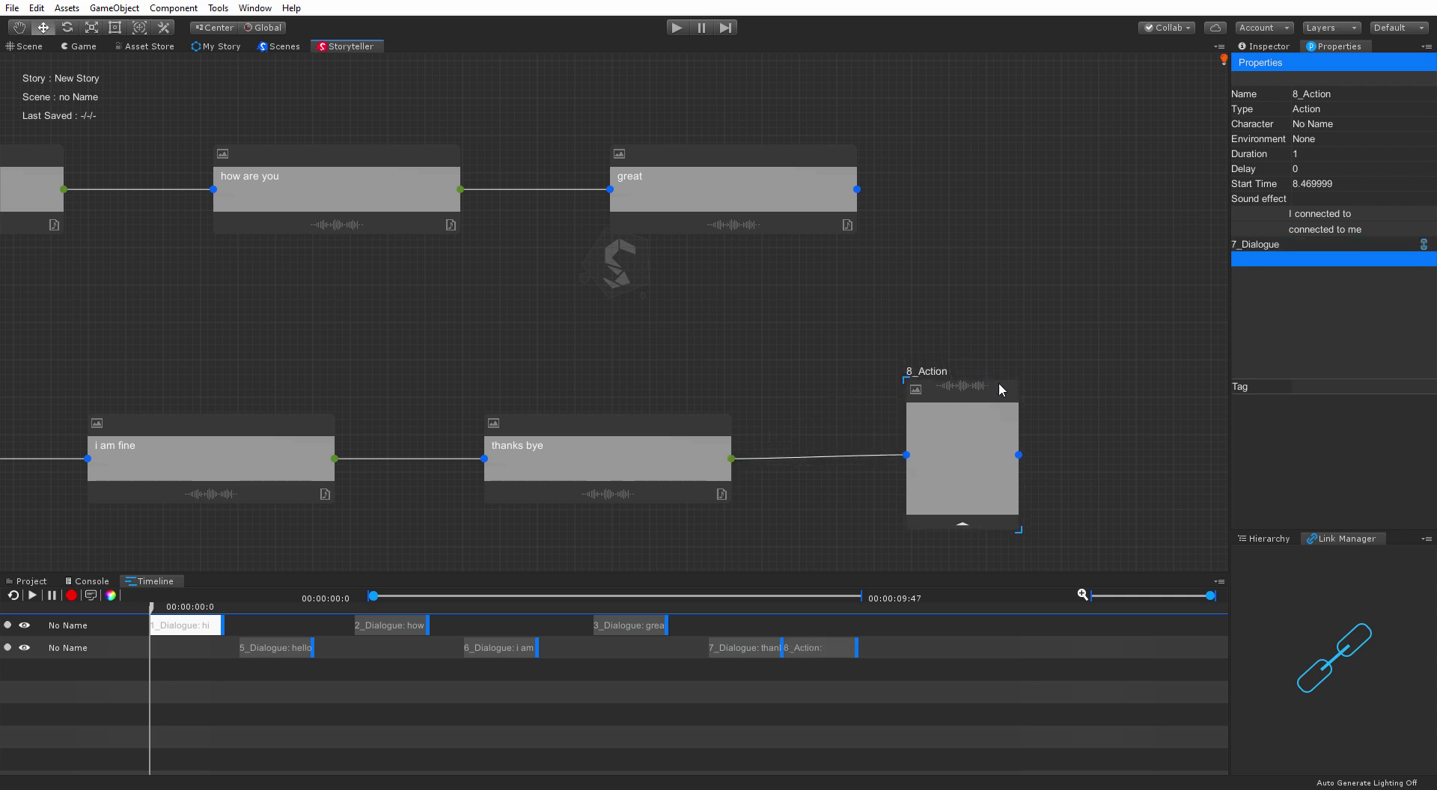
key("d")
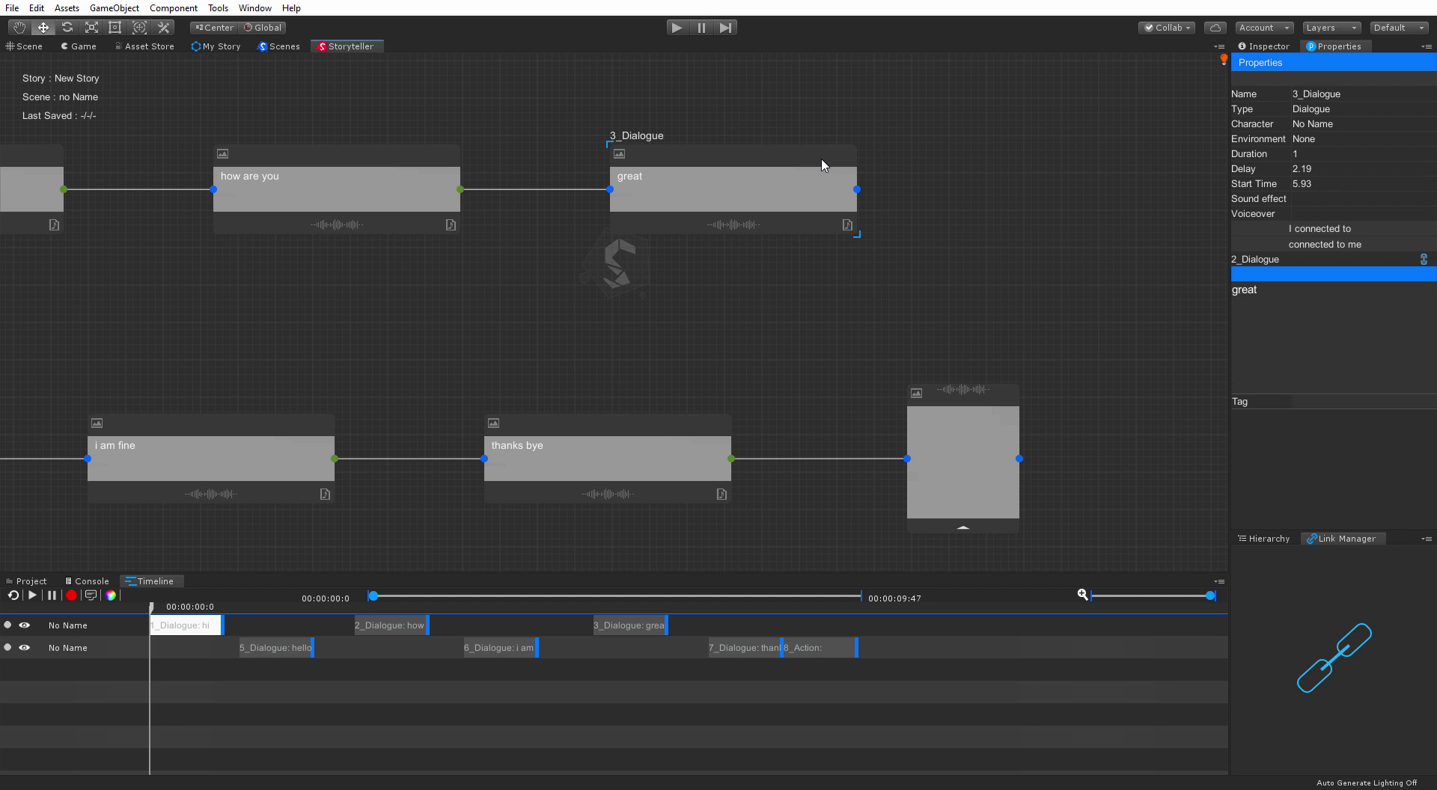
left_click_drag(842, 648, 939, 646)
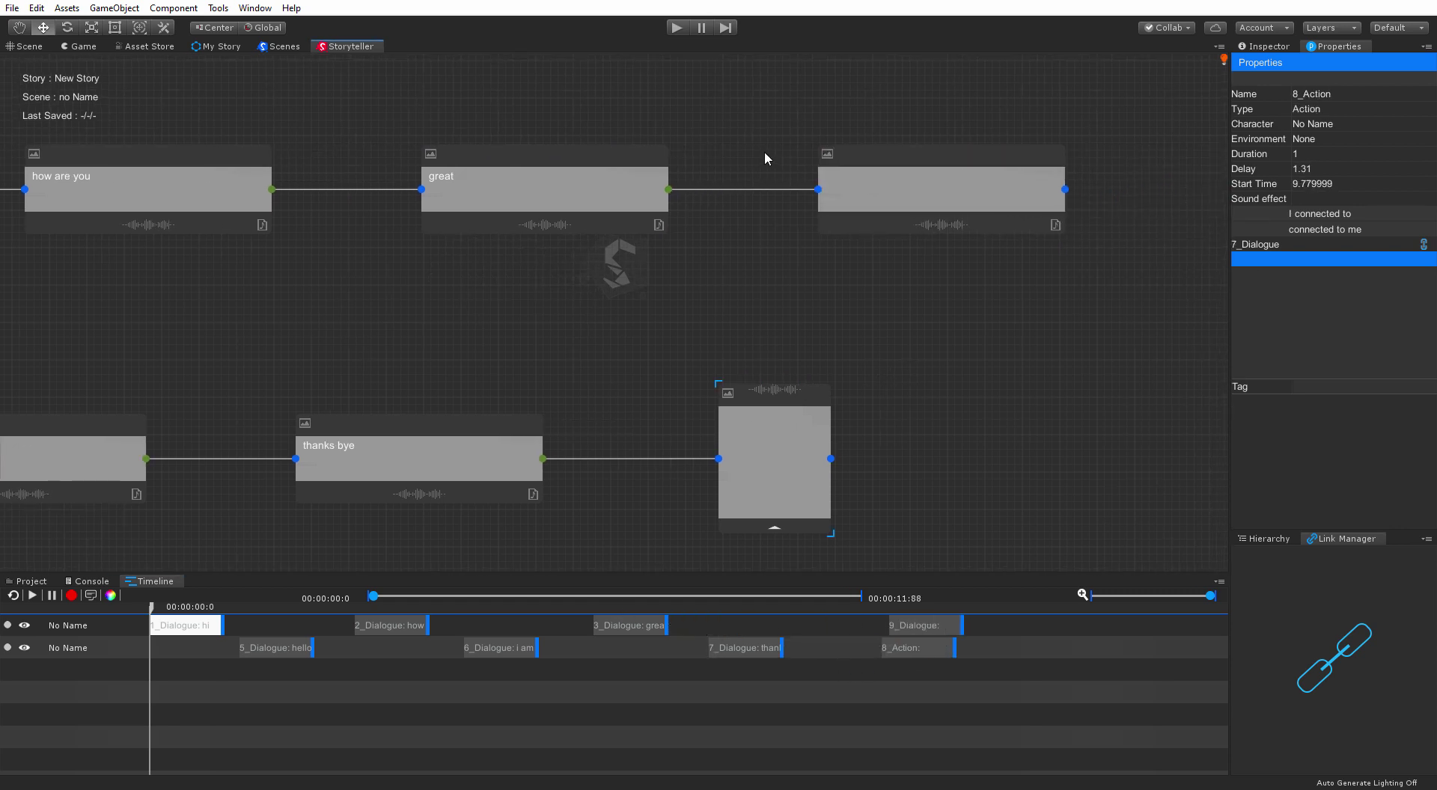
left_click_drag(675, 116, 1160, 562)
key("Delete")
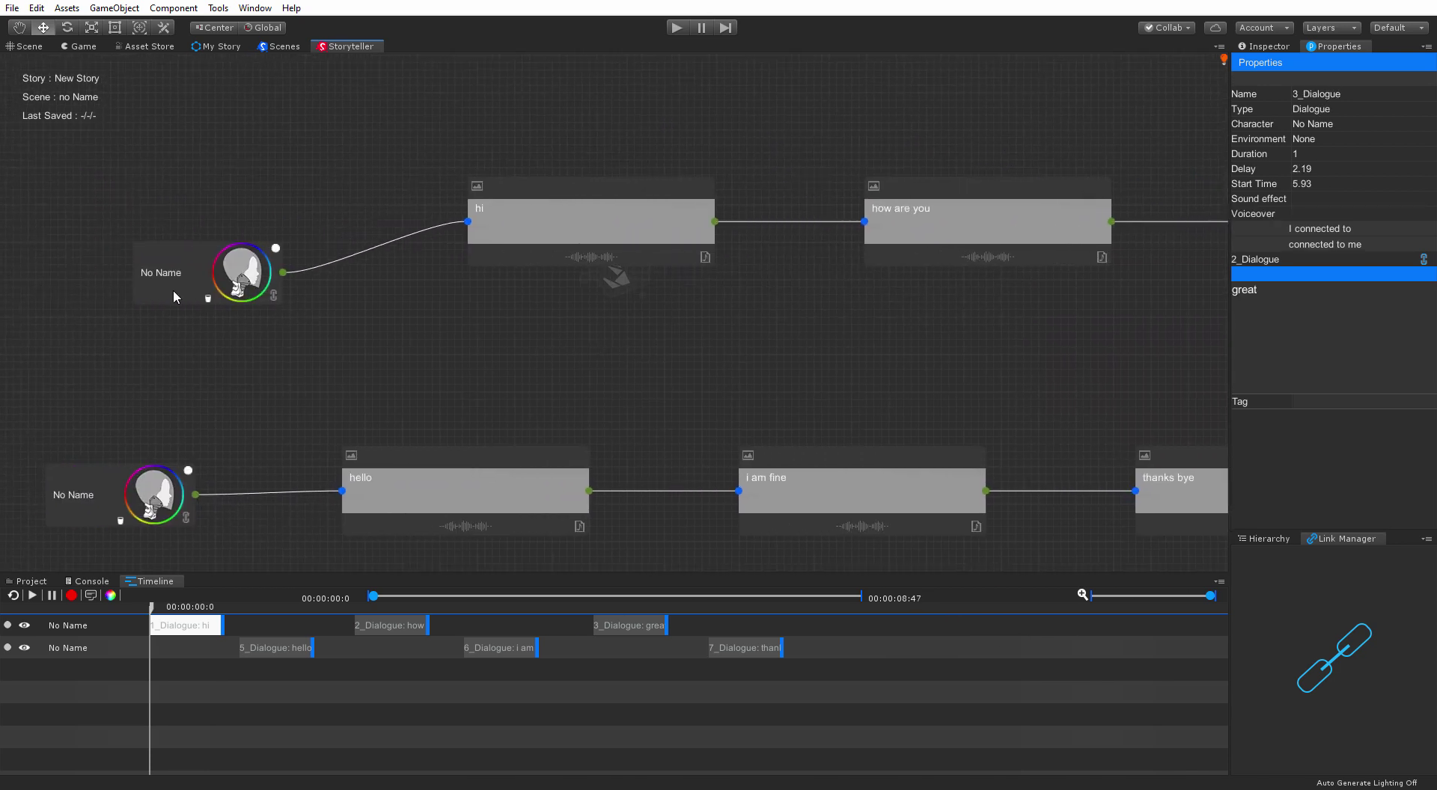
Move the upper character node so it lines up with its "hi" dialogue.
left_click(133, 244)
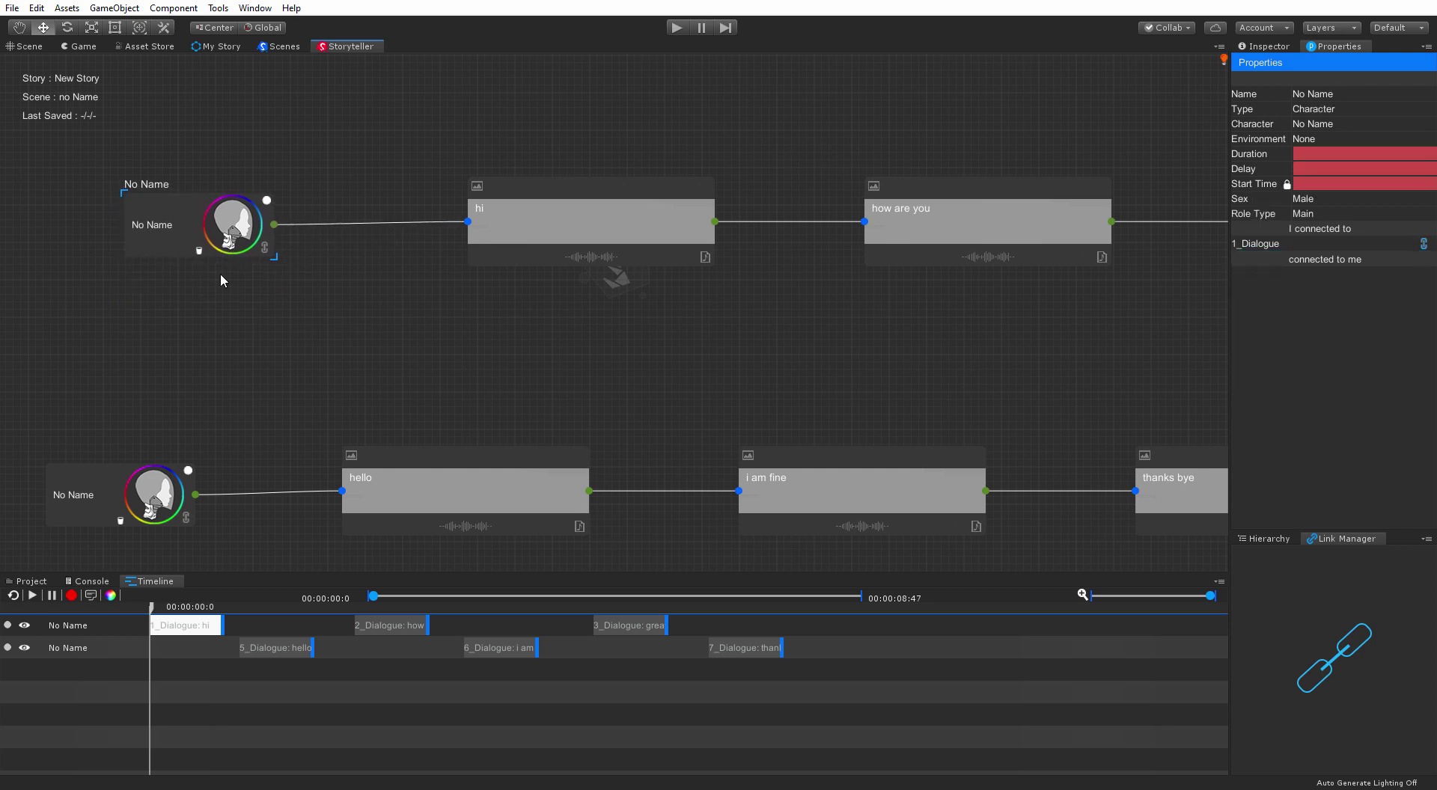
middle_click_drag(590, 336, 503, 366)
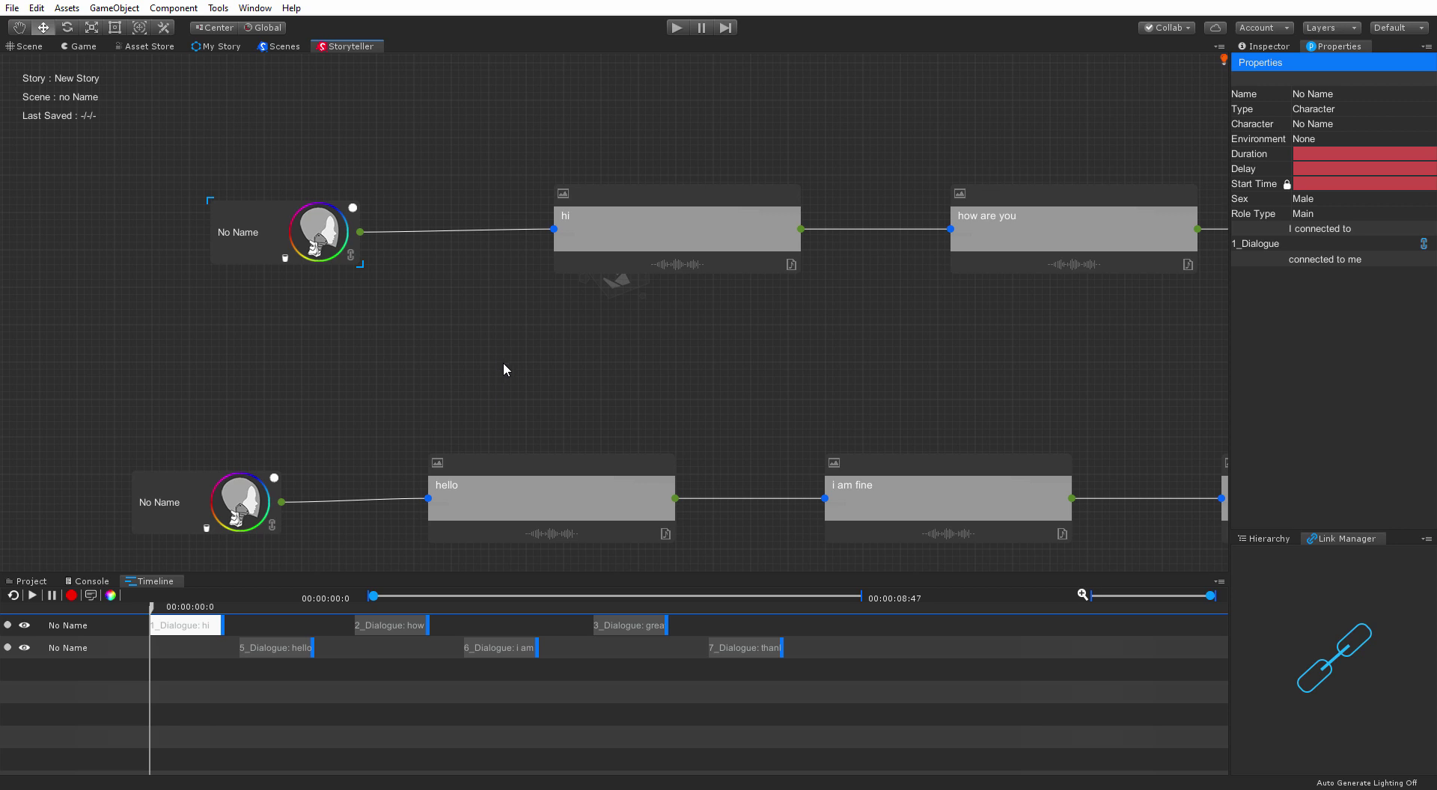
Open the upper character's profile in My Story and look through its personality traits.
left_click(217, 48)
left_click(259, 488)
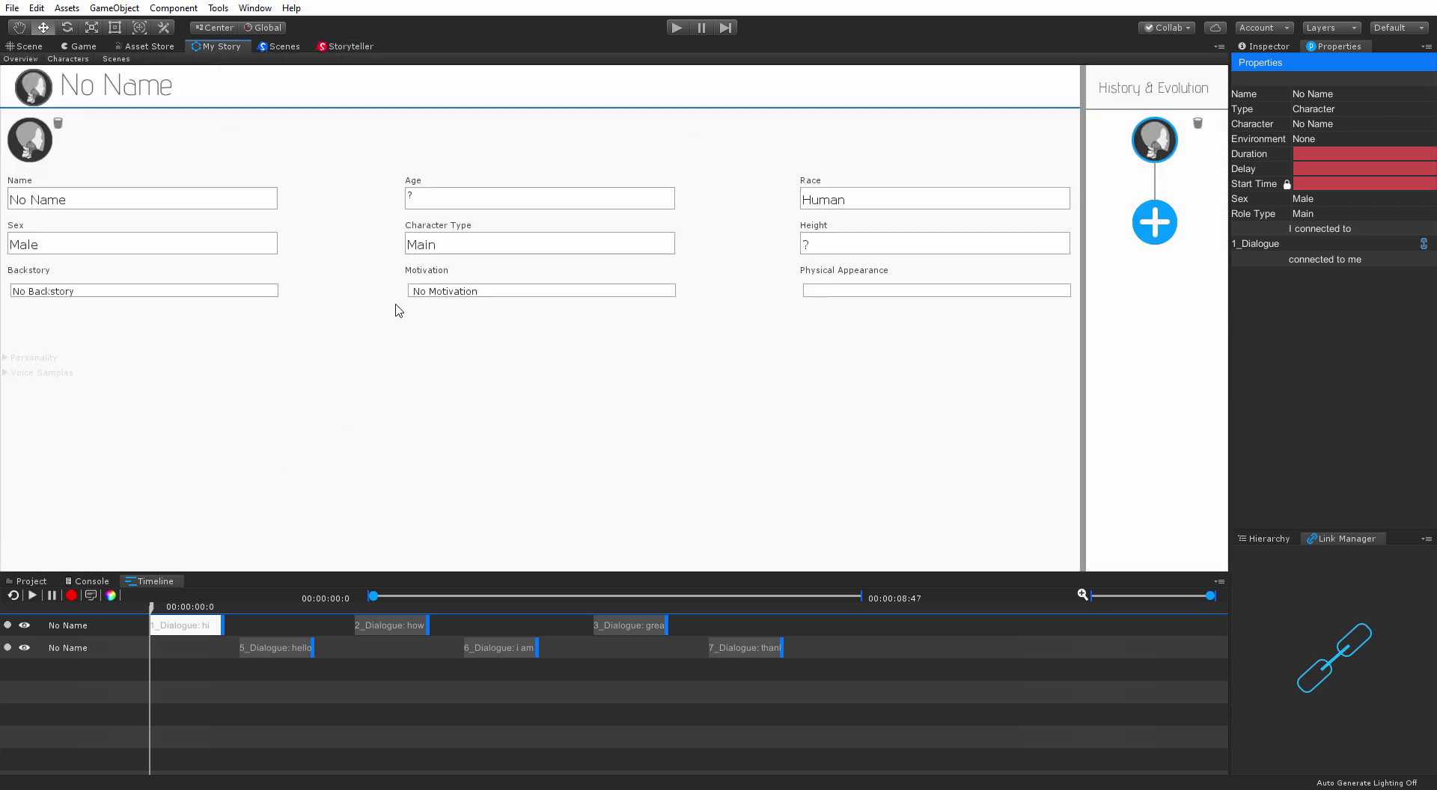
left_click(8, 358)
scroll(314, 362, "down", 5)
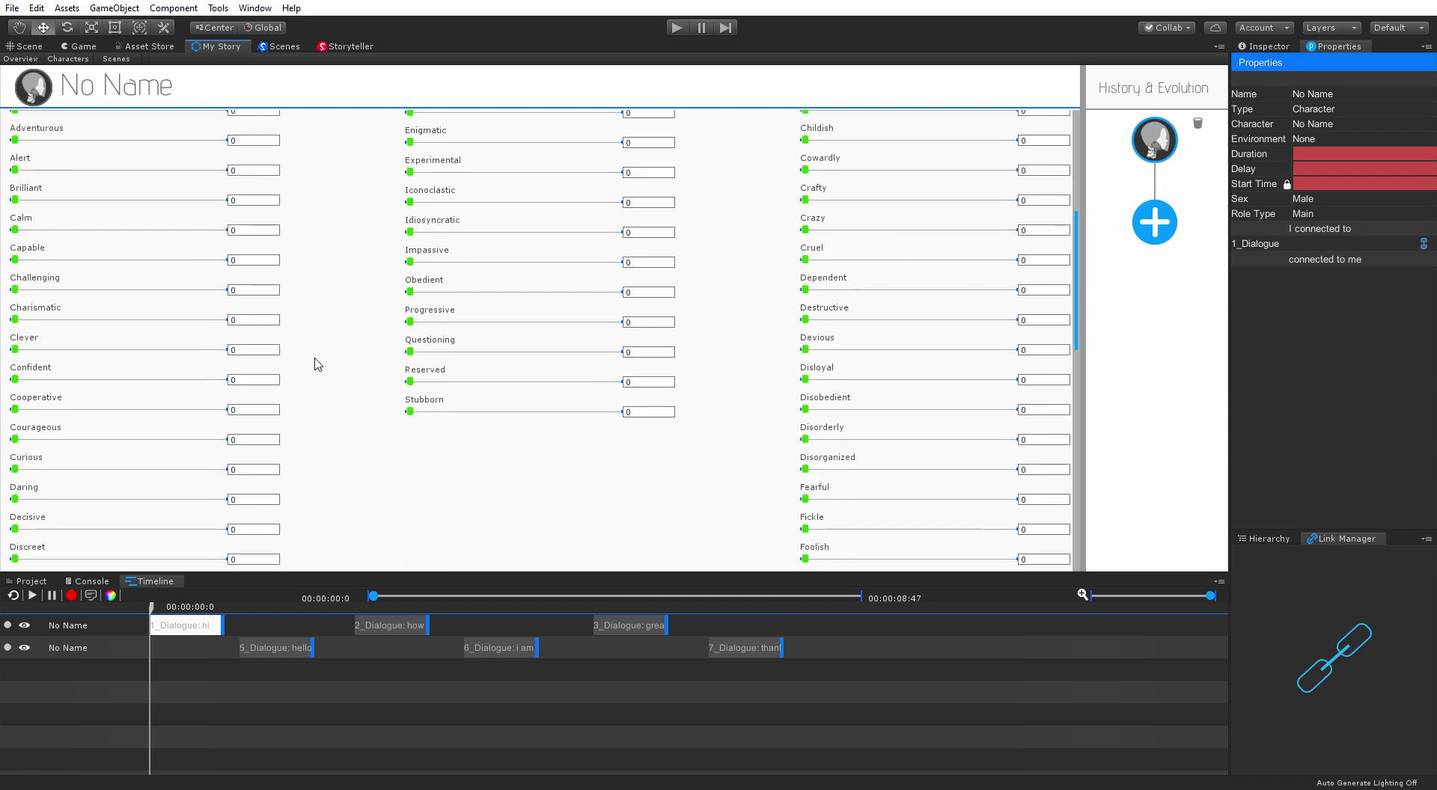
scroll(304, 362, "up", 4)
left_click(7, 314)
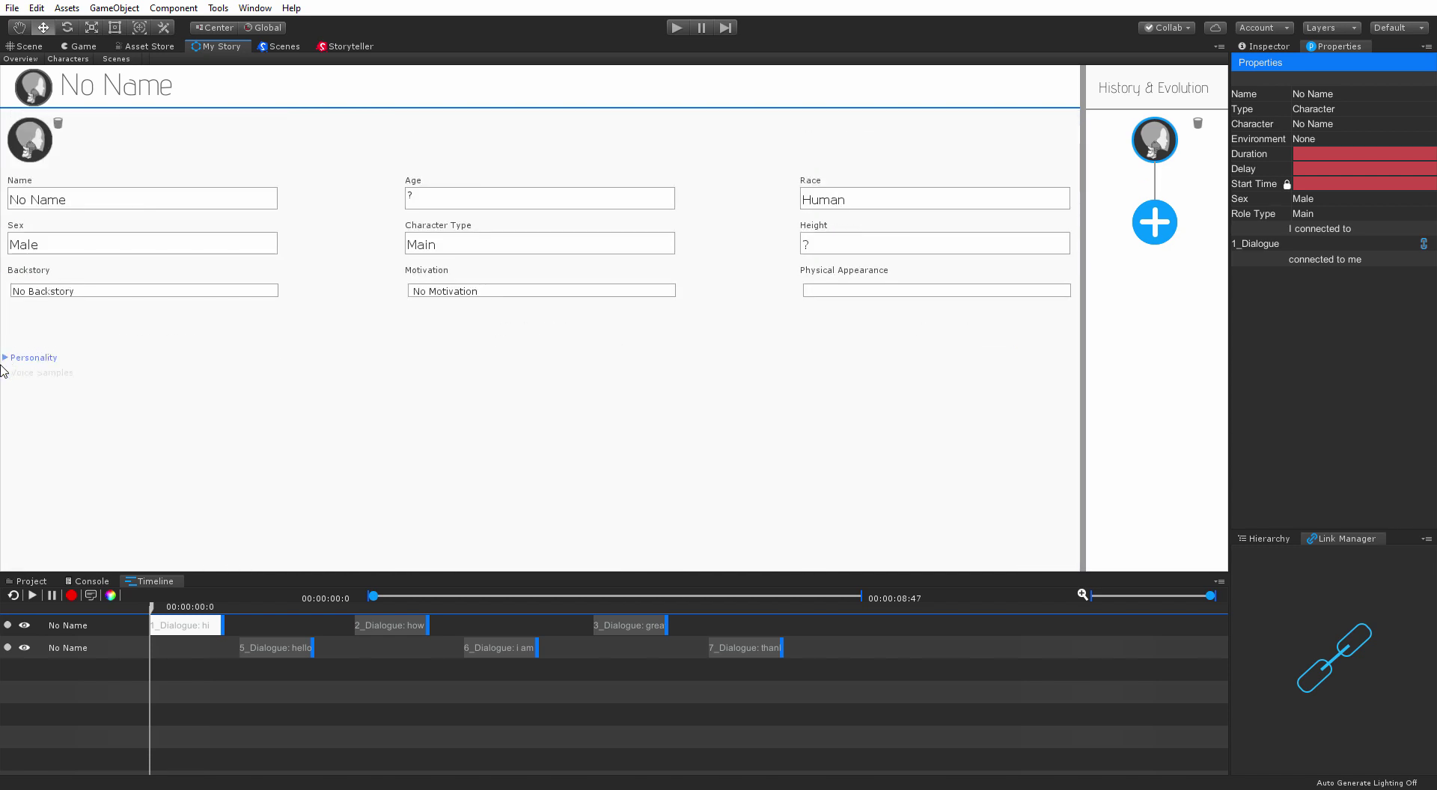
Add seven voice samples to the character's profile.
left_click(5, 373)
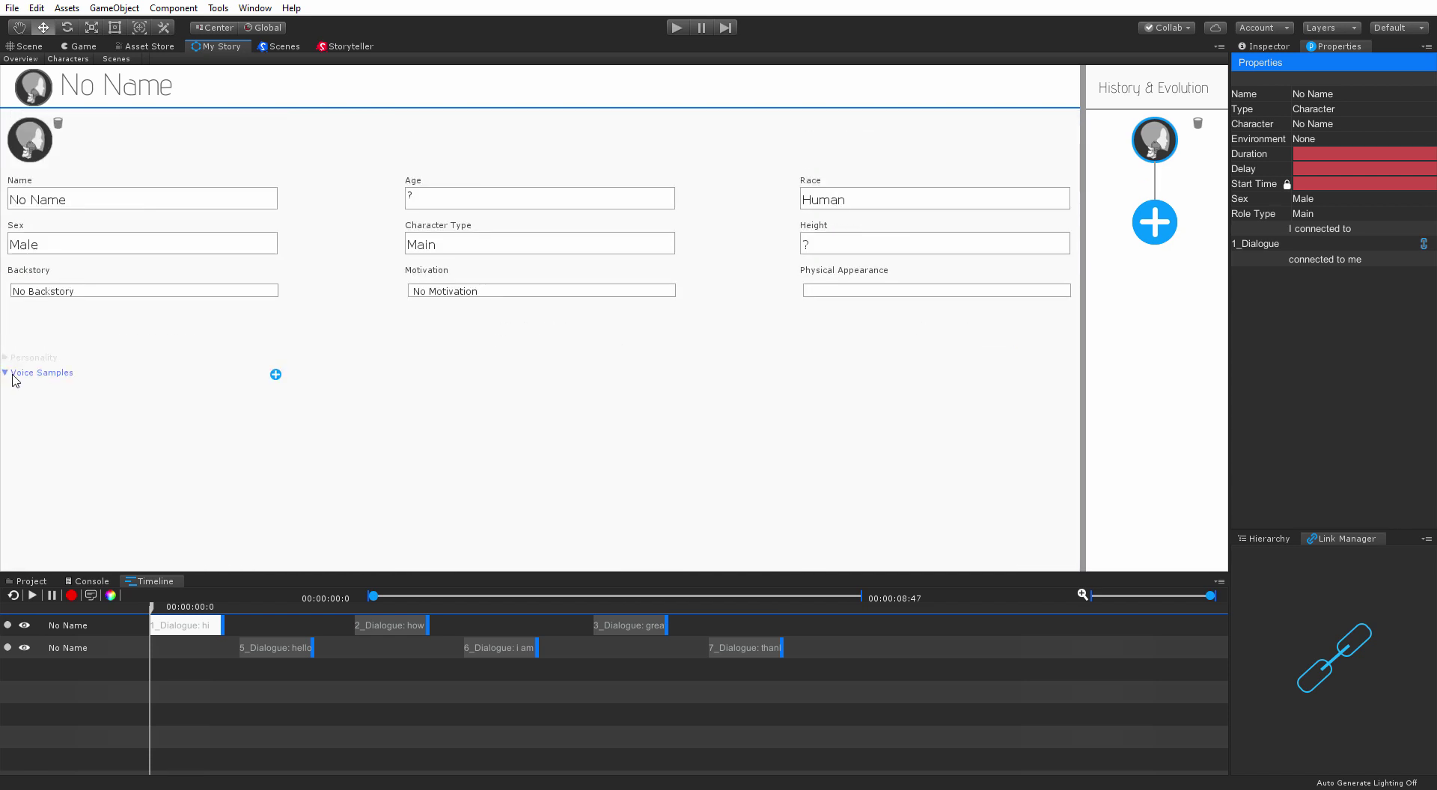
left_click(275, 375)
left_click(276, 375)
left_click(276, 375)
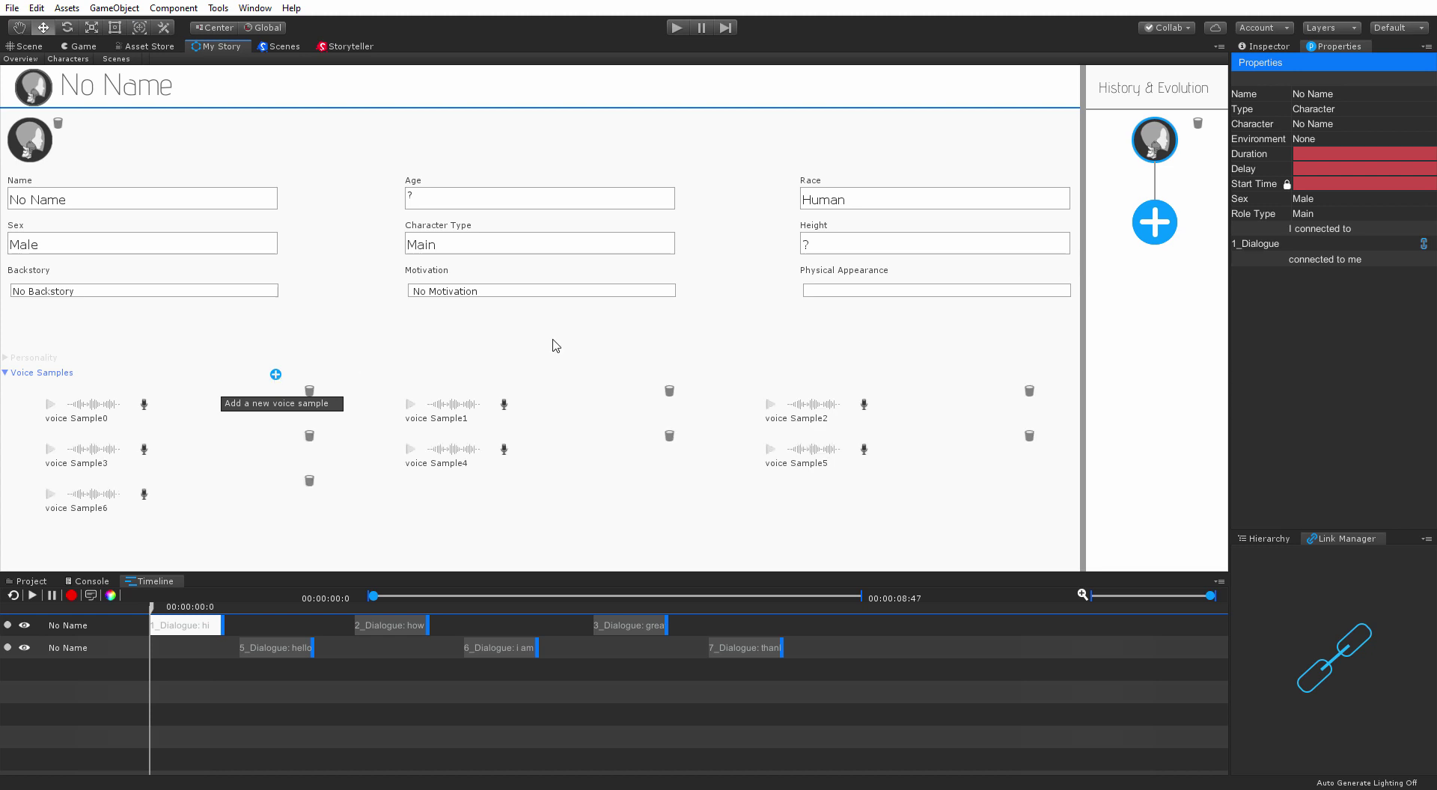
Add five new evolution states to the character's history.
left_click(1154, 222)
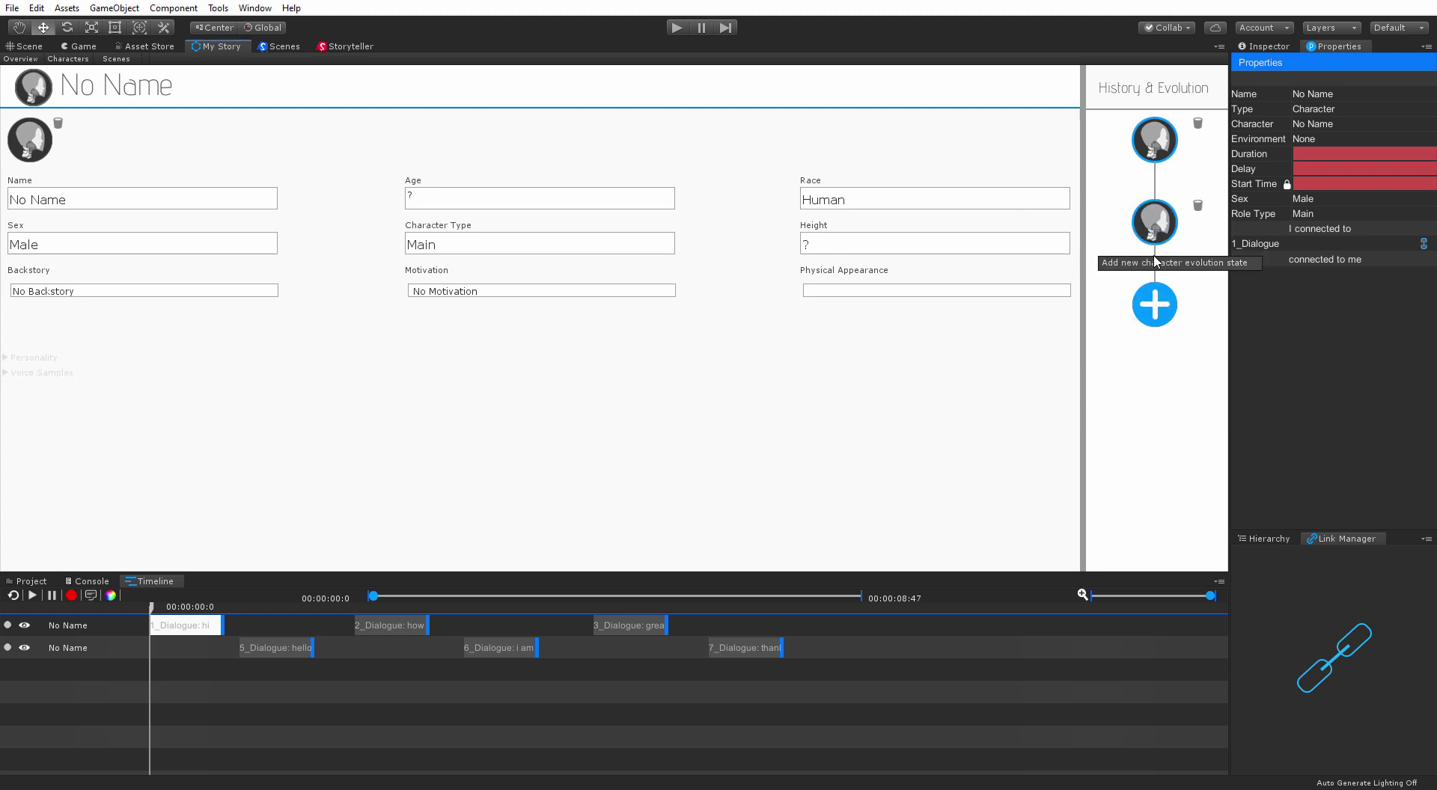
left_click(1155, 304)
left_click(1155, 387)
left_click(1155, 469)
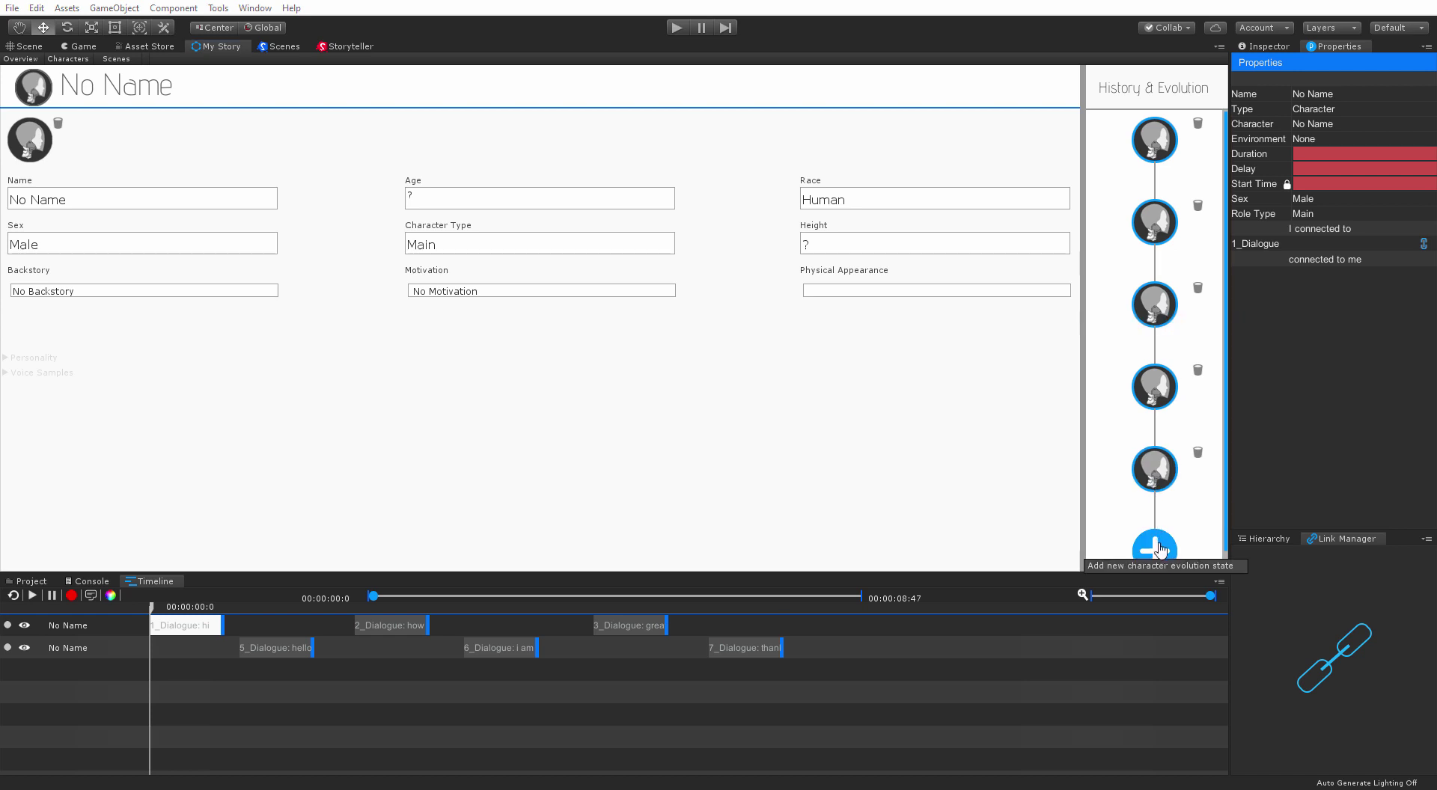
left_click(1155, 551)
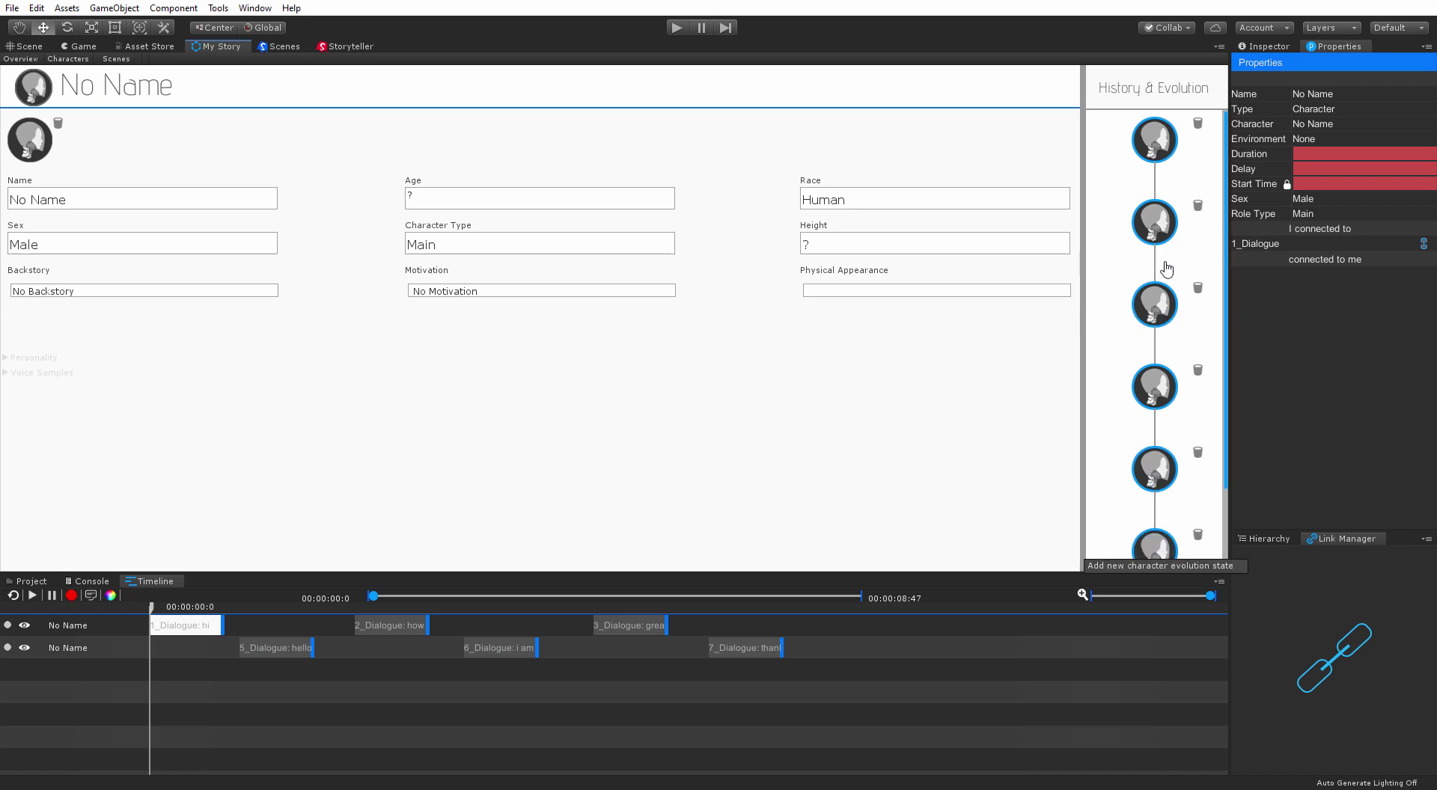
Delete the five added evolution states, keeping only the character's first state.
left_click(1198, 208)
left_click(1198, 208)
left_click(1198, 207)
left_click(1197, 206)
left_click(1197, 207)
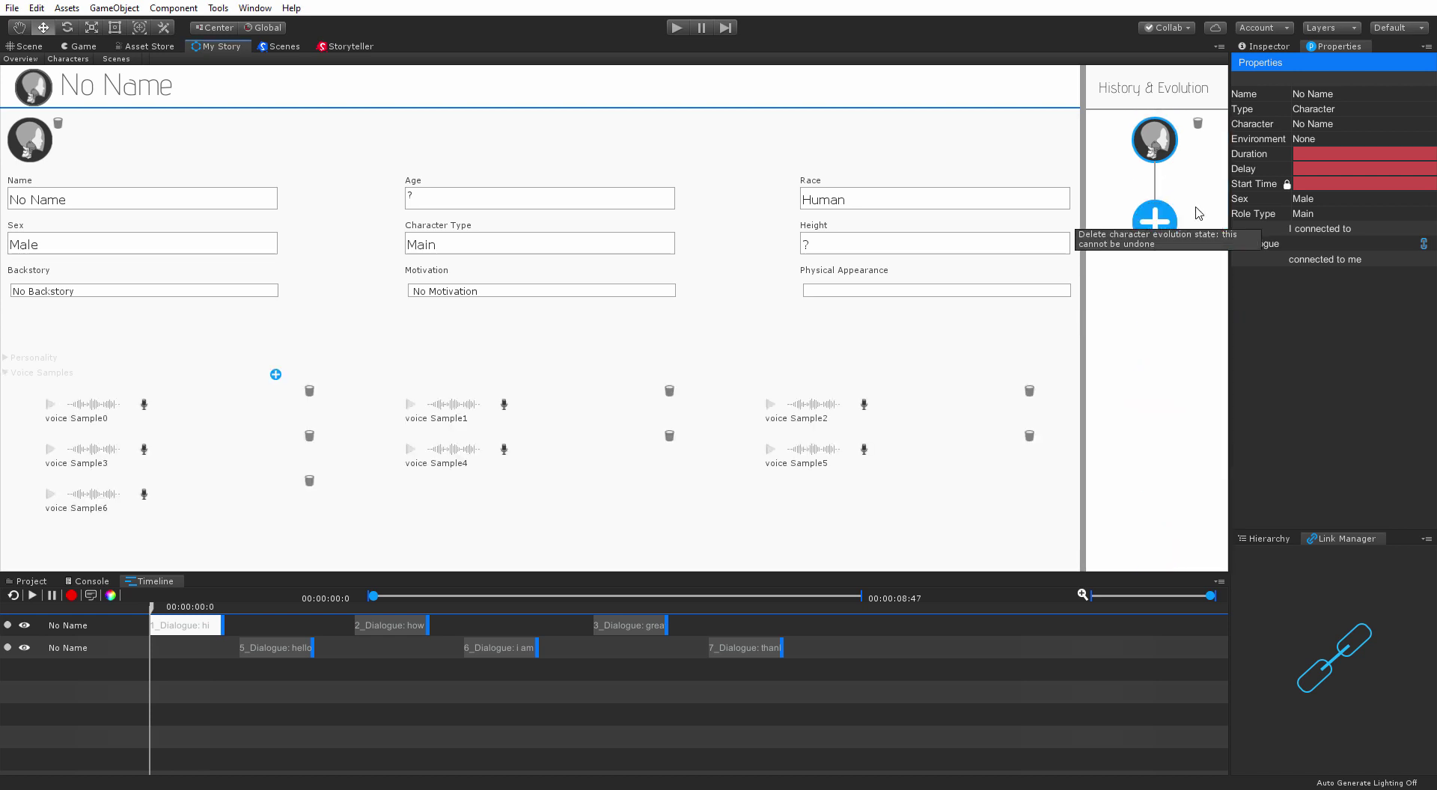
Delete all seven voice samples from the character's profile.
left_click(310, 393)
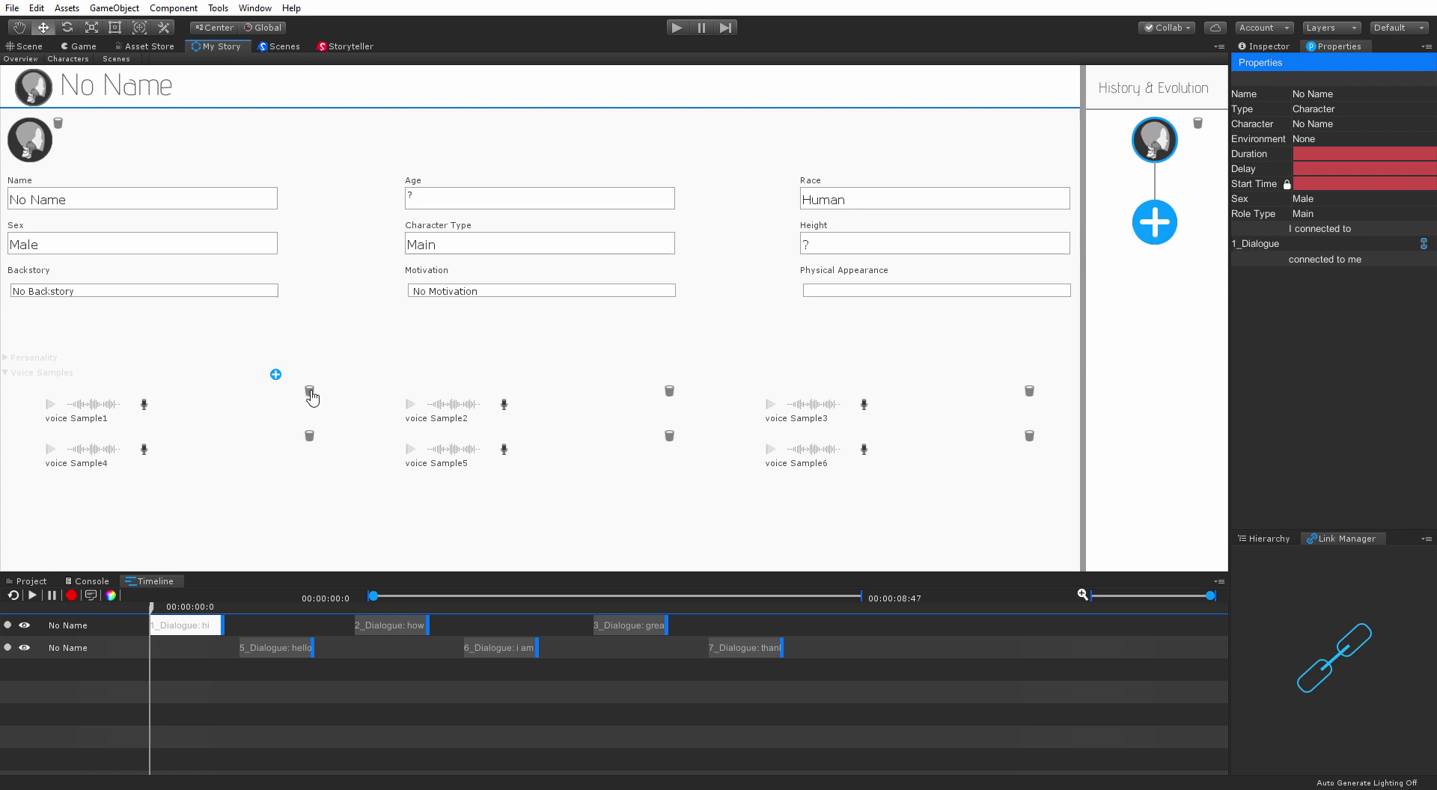
left_click(310, 392)
left_click(310, 392)
left_click(310, 392)
left_click(310, 392)
left_click(311, 392)
left_click(311, 392)
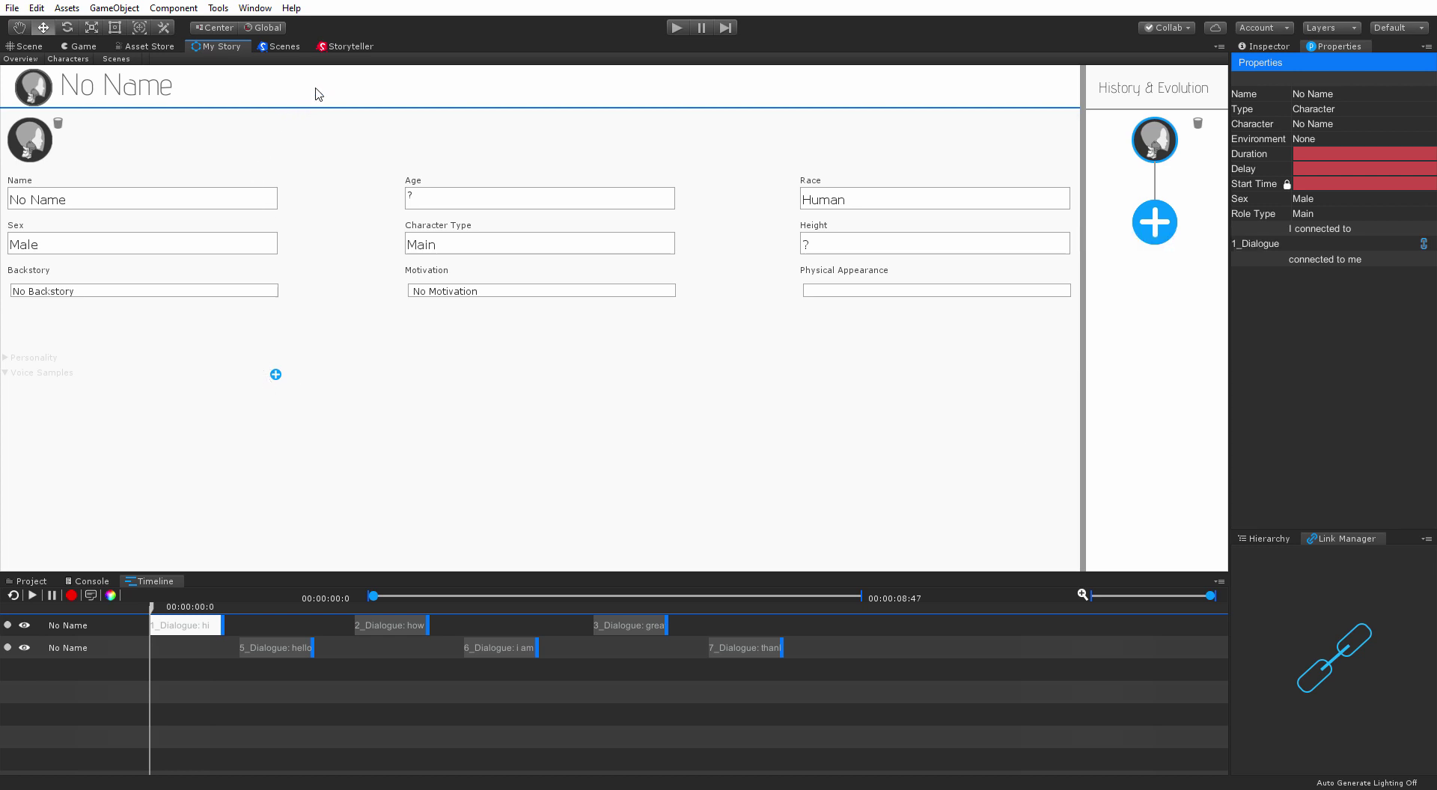
Return to the Storyteller node canvas and rename the character leading to "hi" as Character A.
left_click(341, 48)
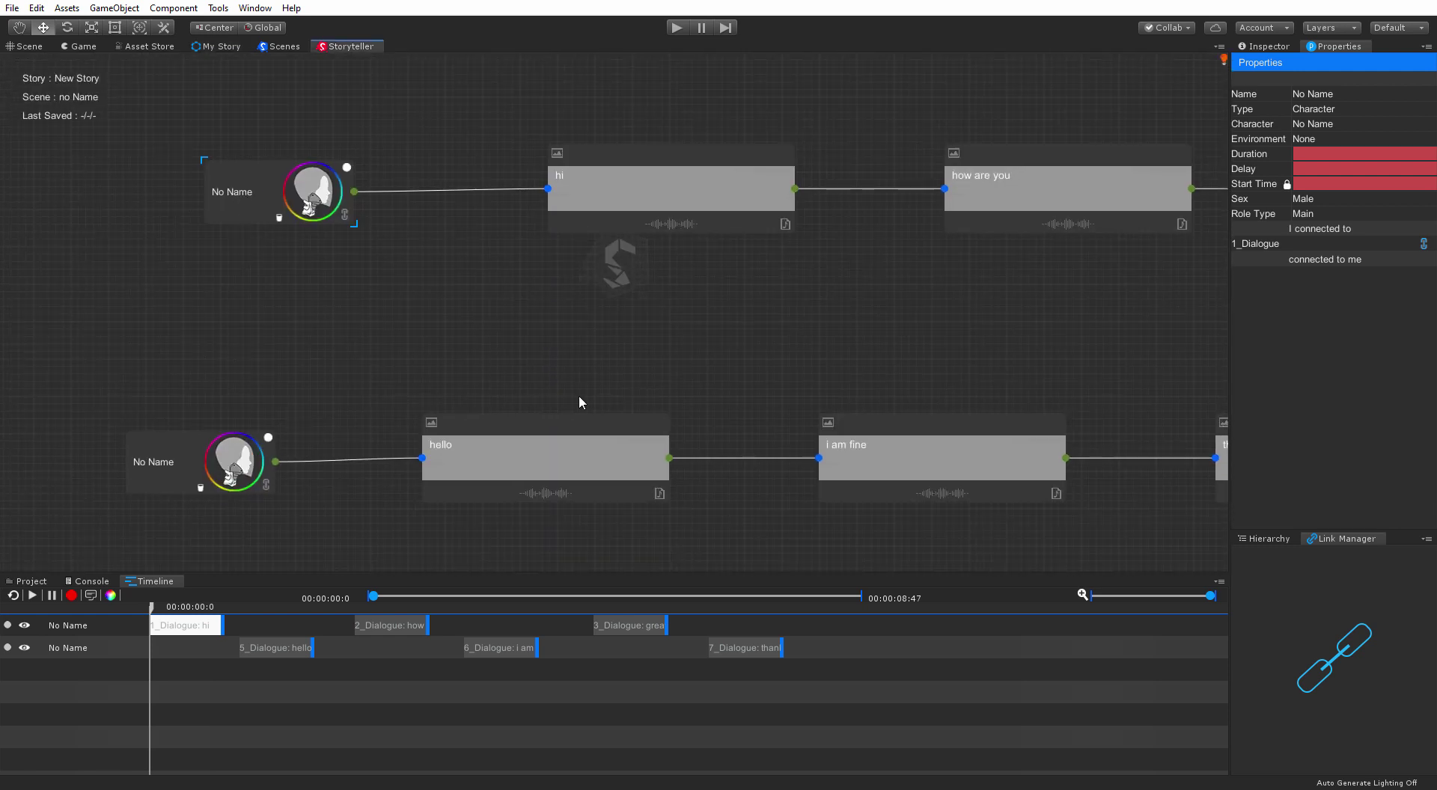
left_click(235, 194)
key("ctrl+a")
type("Character A")
key("Return")
Rename the character leading to "hello" as Character B.
left_click(160, 464)
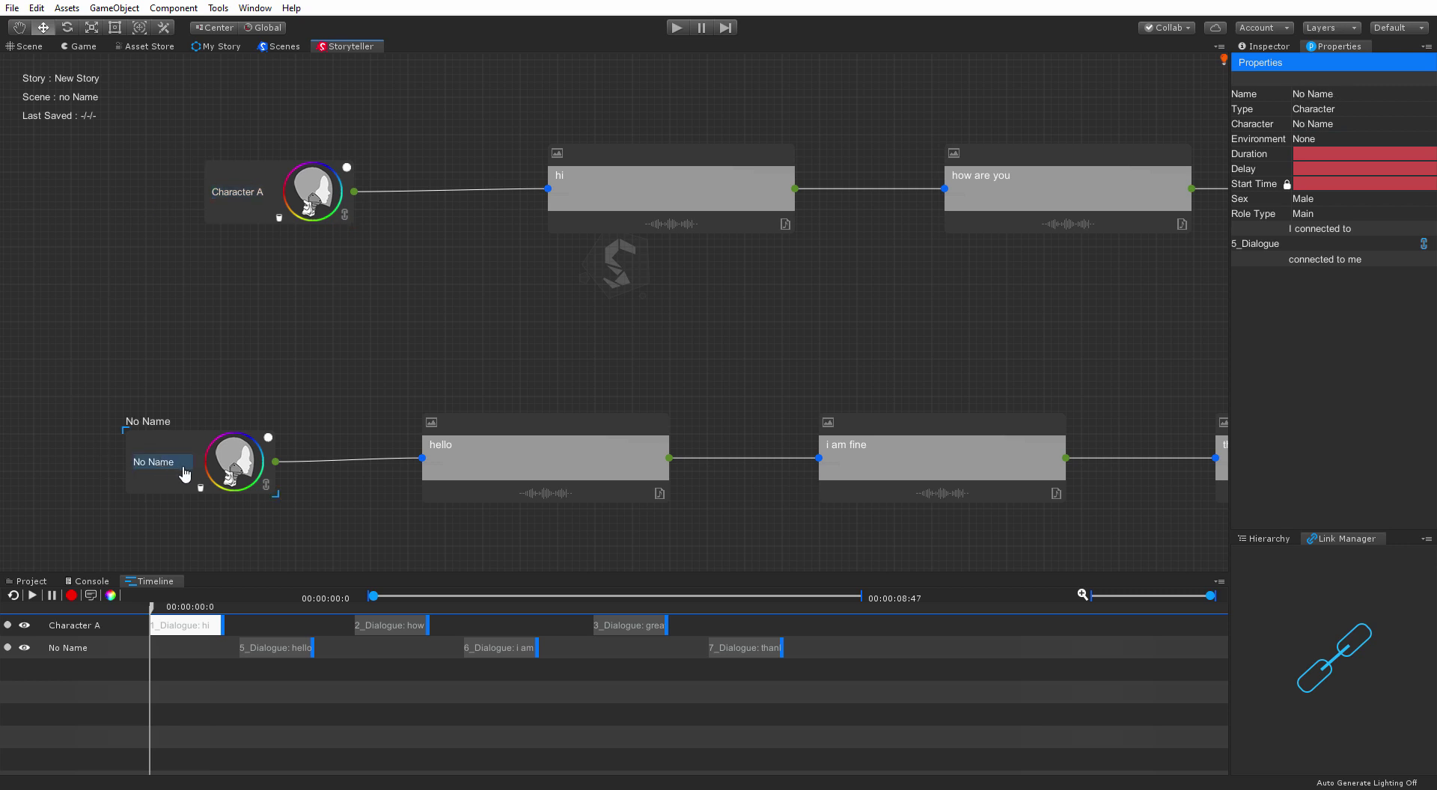
type("Character B")
key("Return")
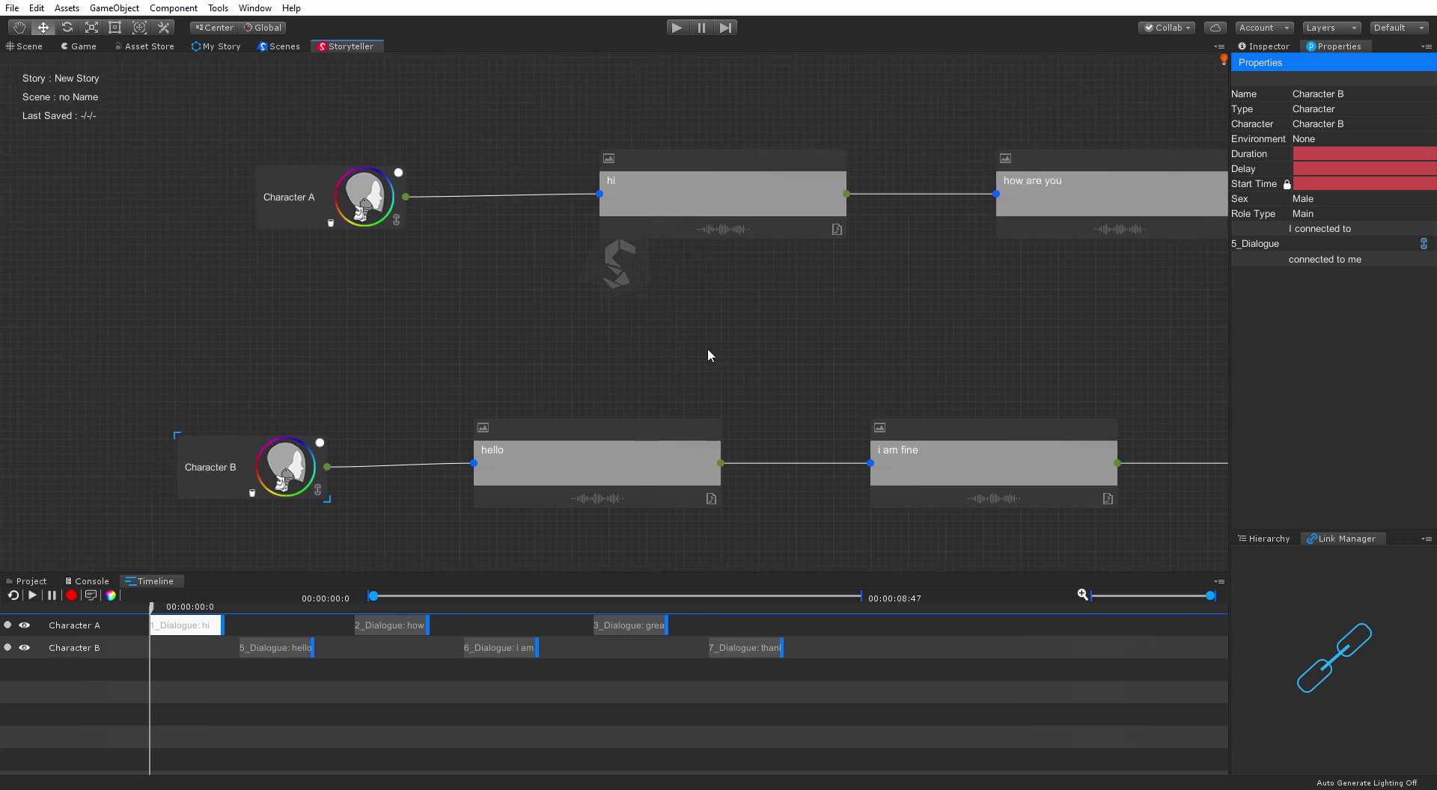
Save the story.
key("ctrl+s")
right_click(487, 339)
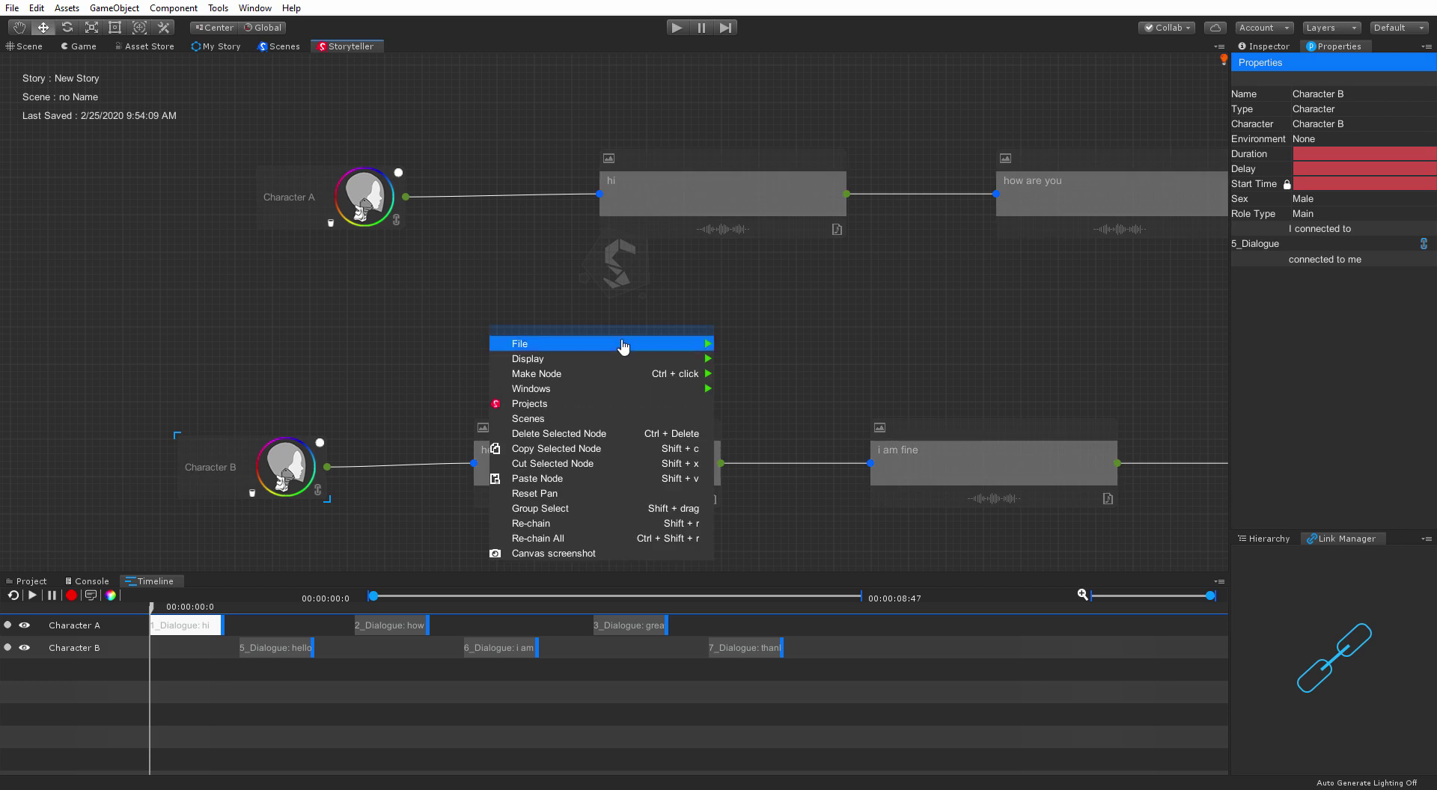
mouse_move(666, 346)
left_click(760, 346)
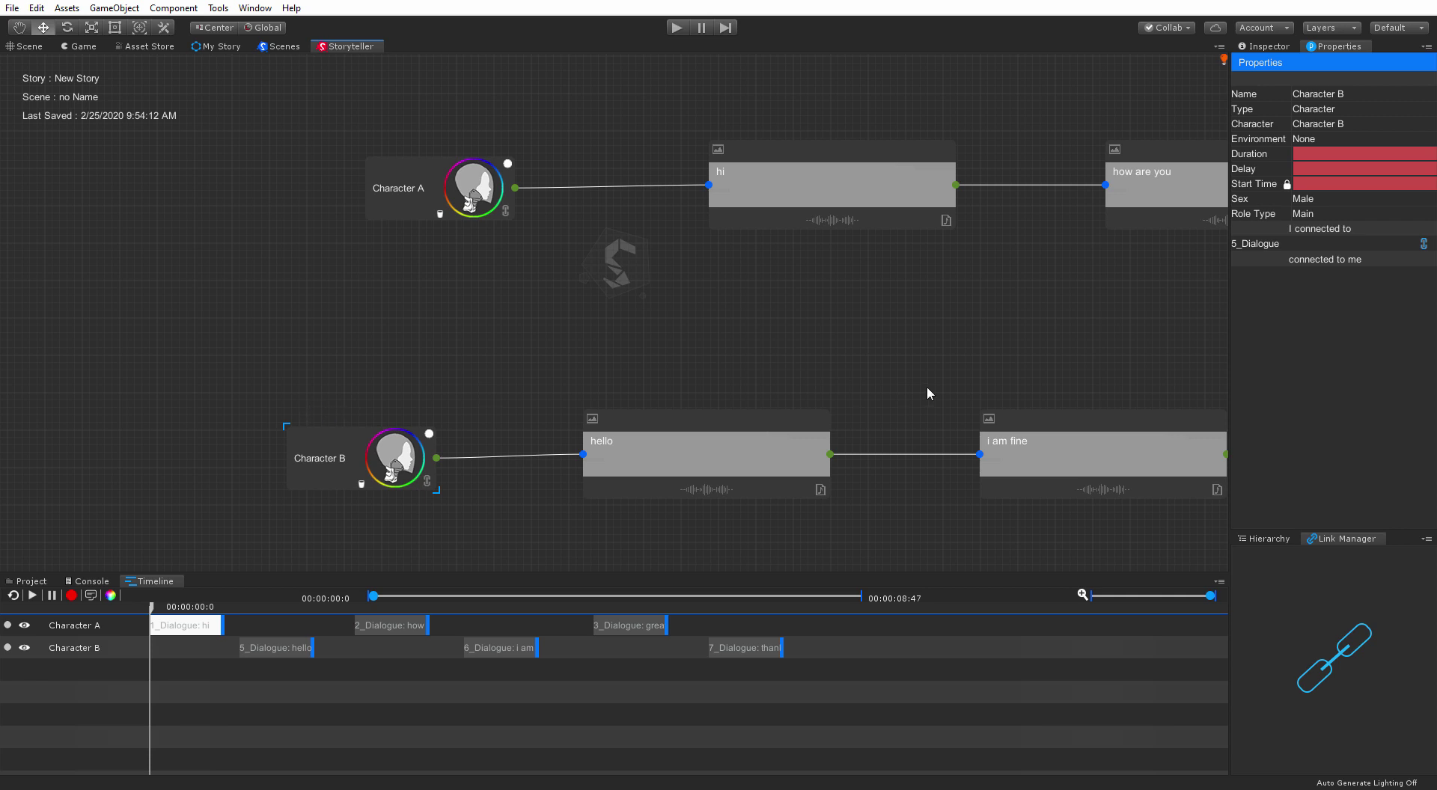
Show the scene hierarchy and create a Game Bridge scene data asset in the project's Assets folder.
left_click(1268, 539)
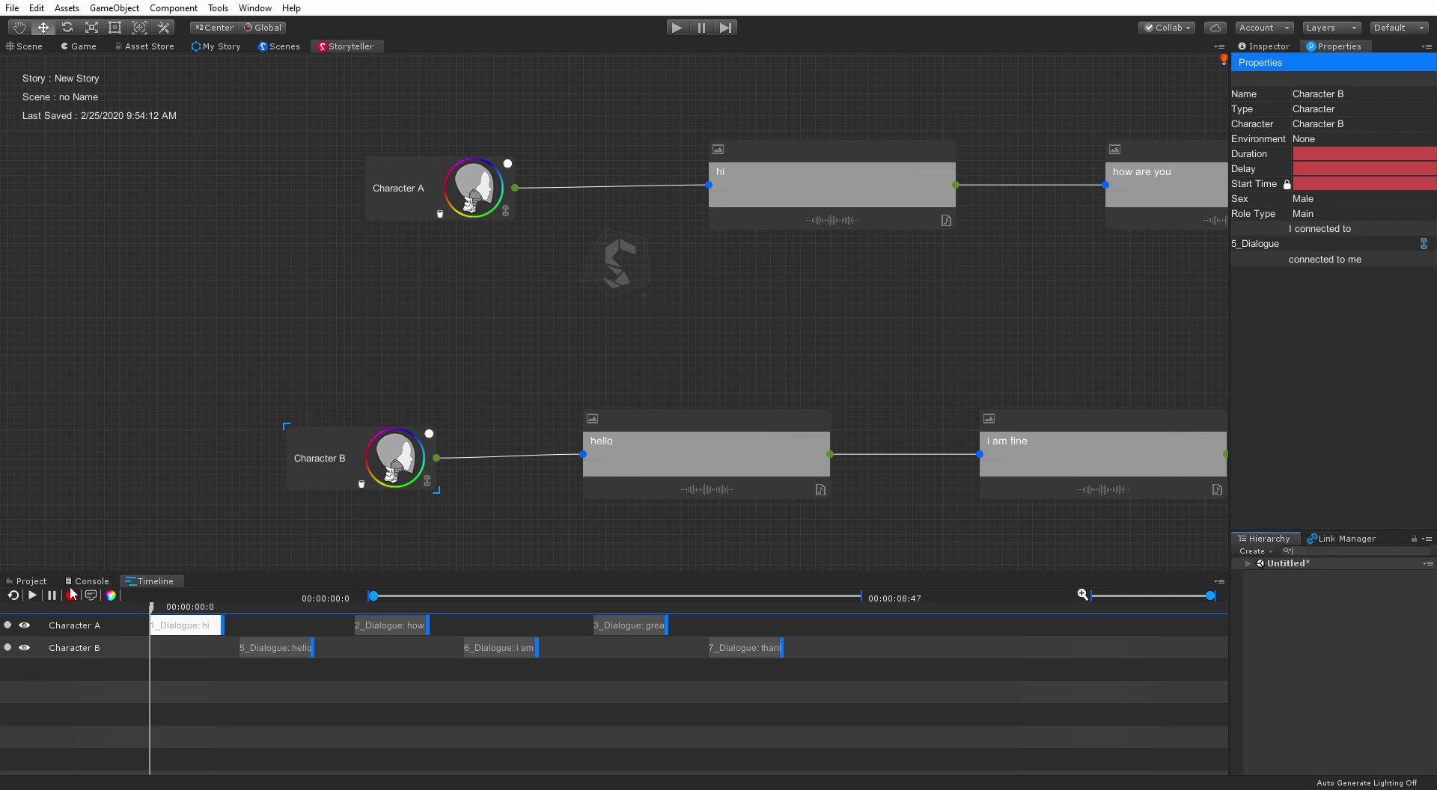
left_click(30, 581)
right_click(489, 664)
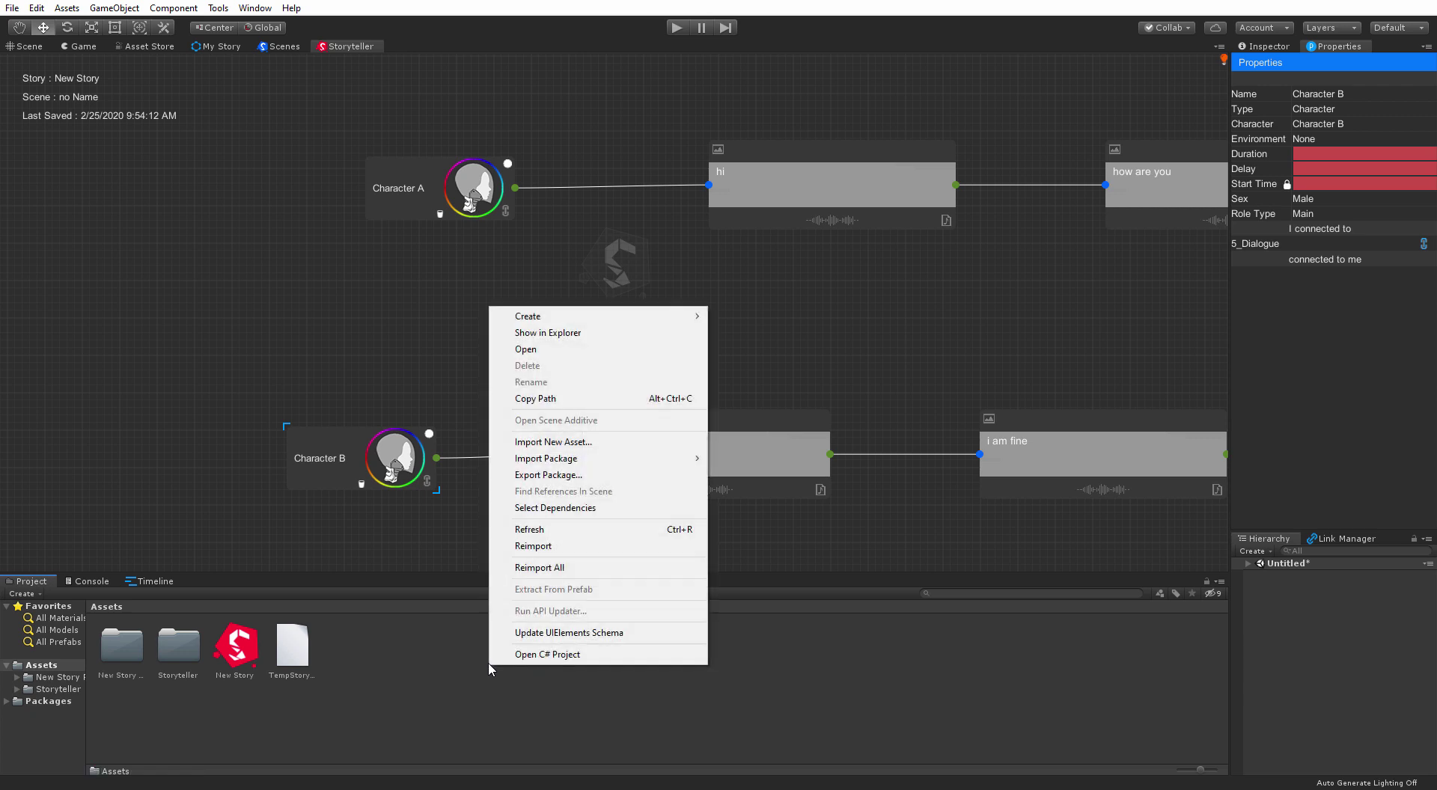
mouse_move(638, 317)
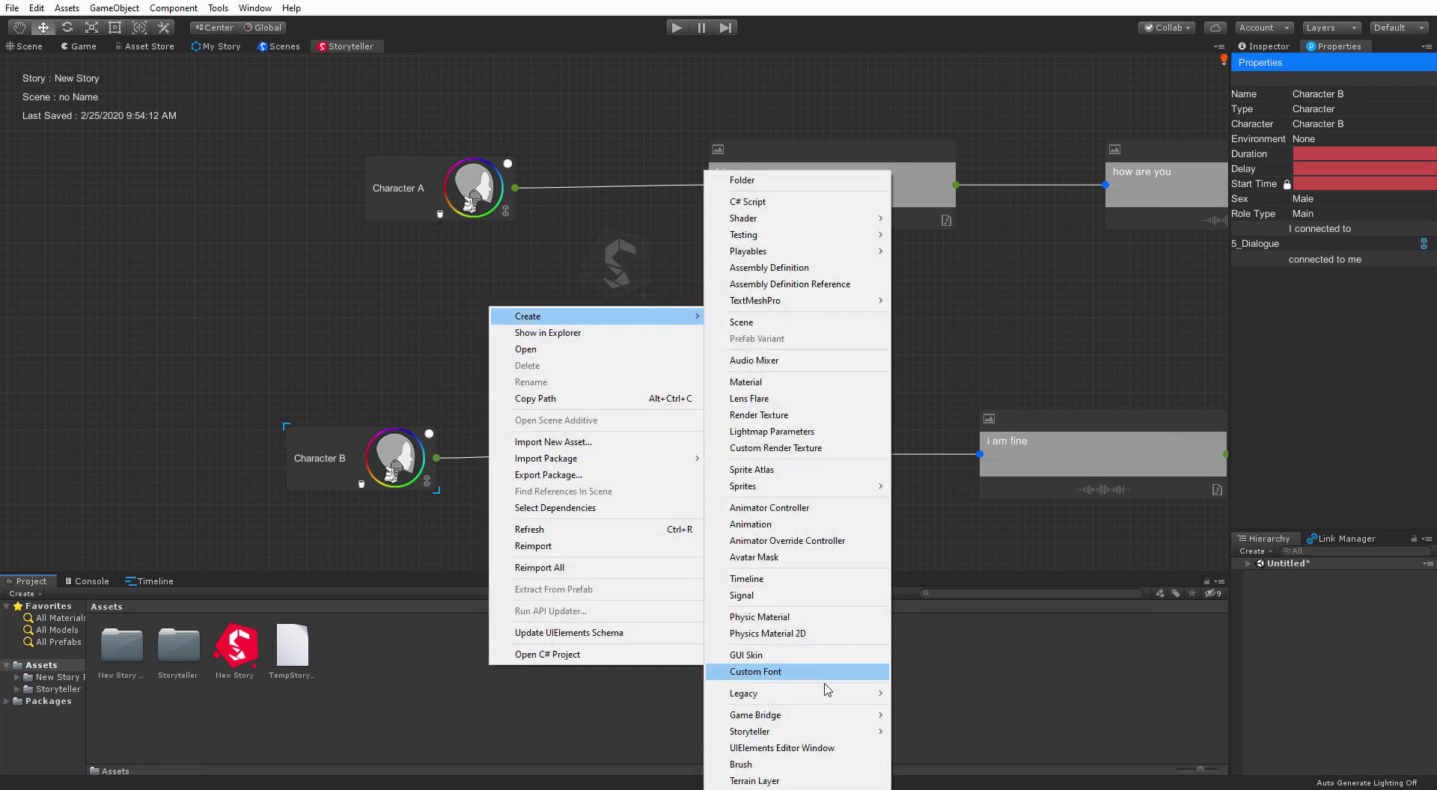
mouse_move(829, 716)
left_click(932, 716)
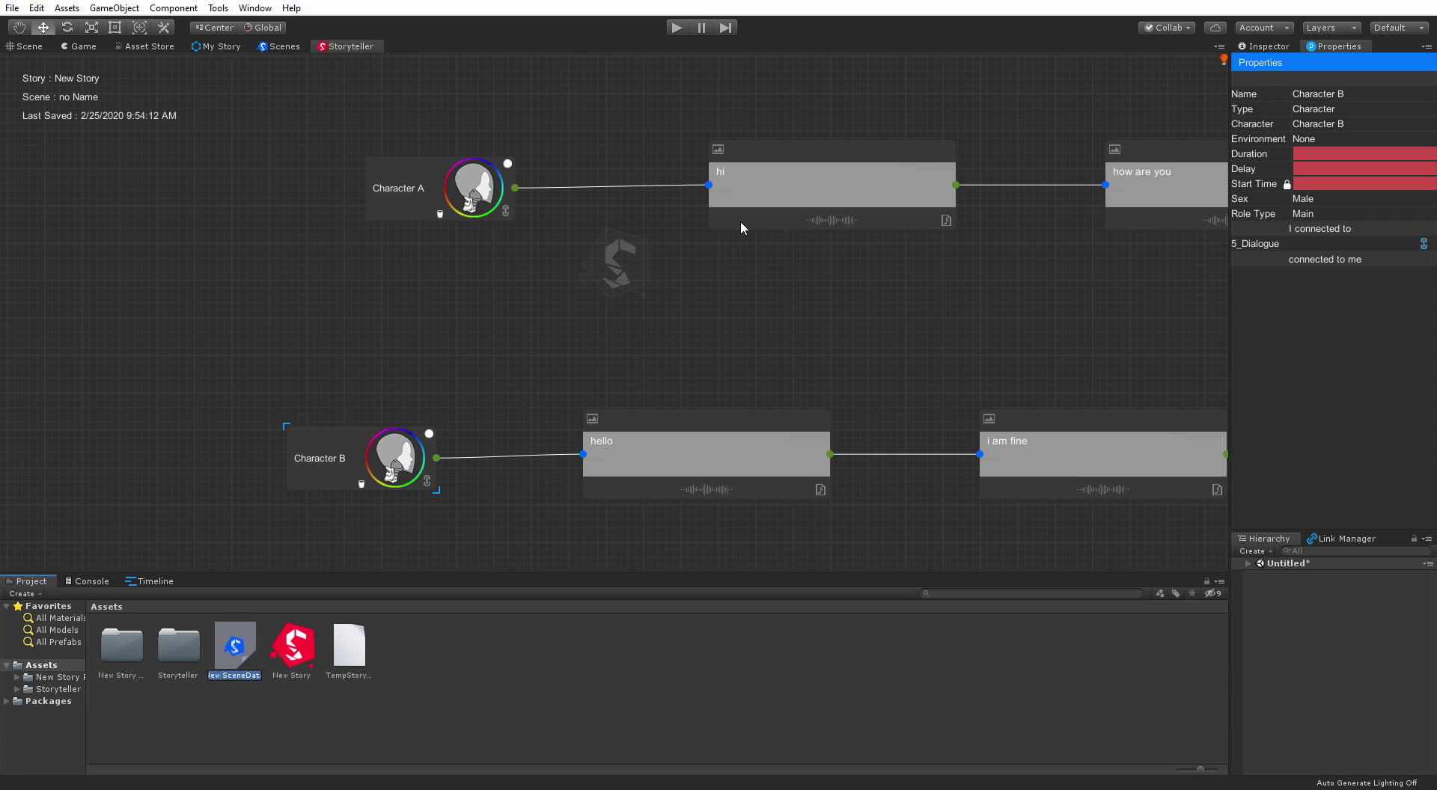
scroll(604, 302, "down", 6)
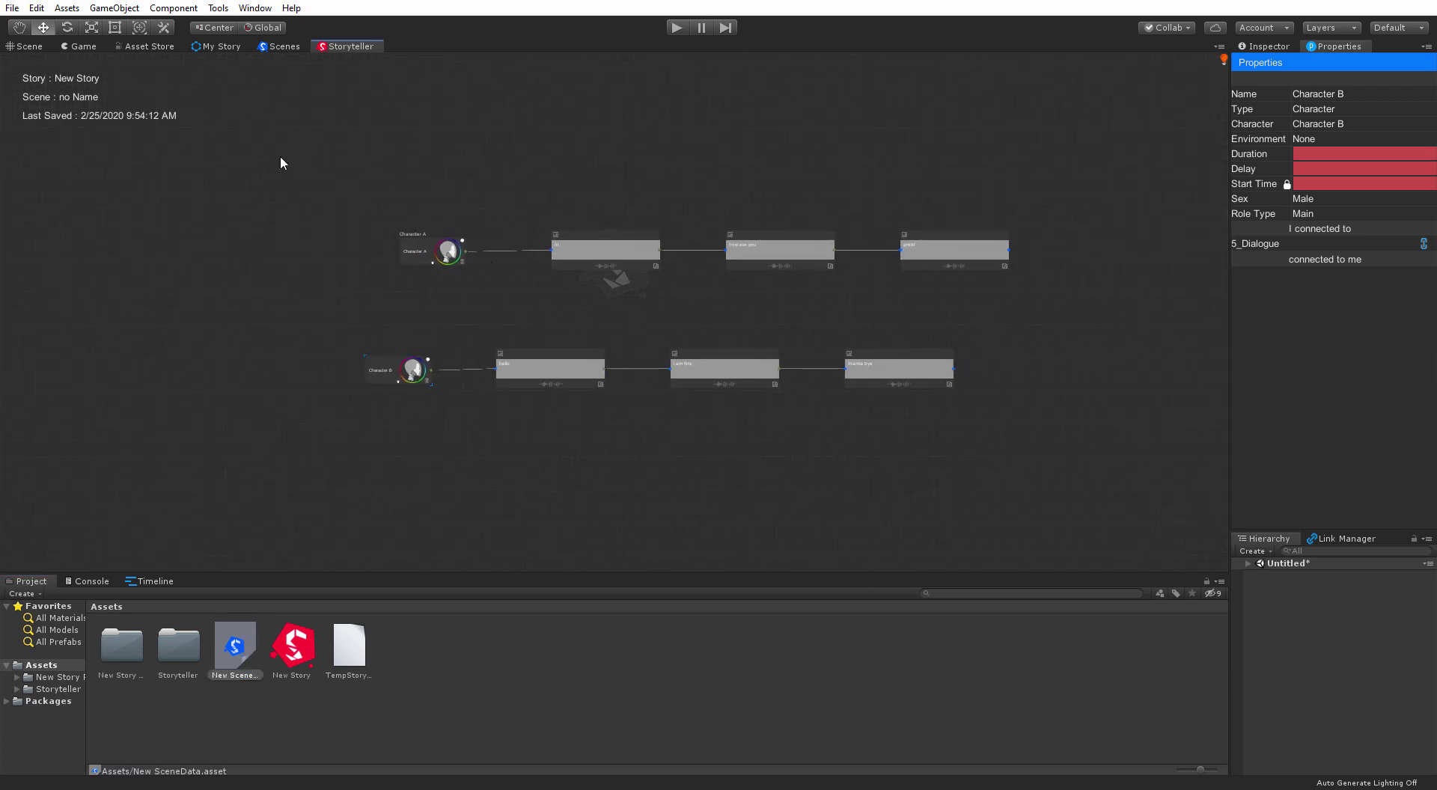
left_click_drag(280, 159, 913, 450)
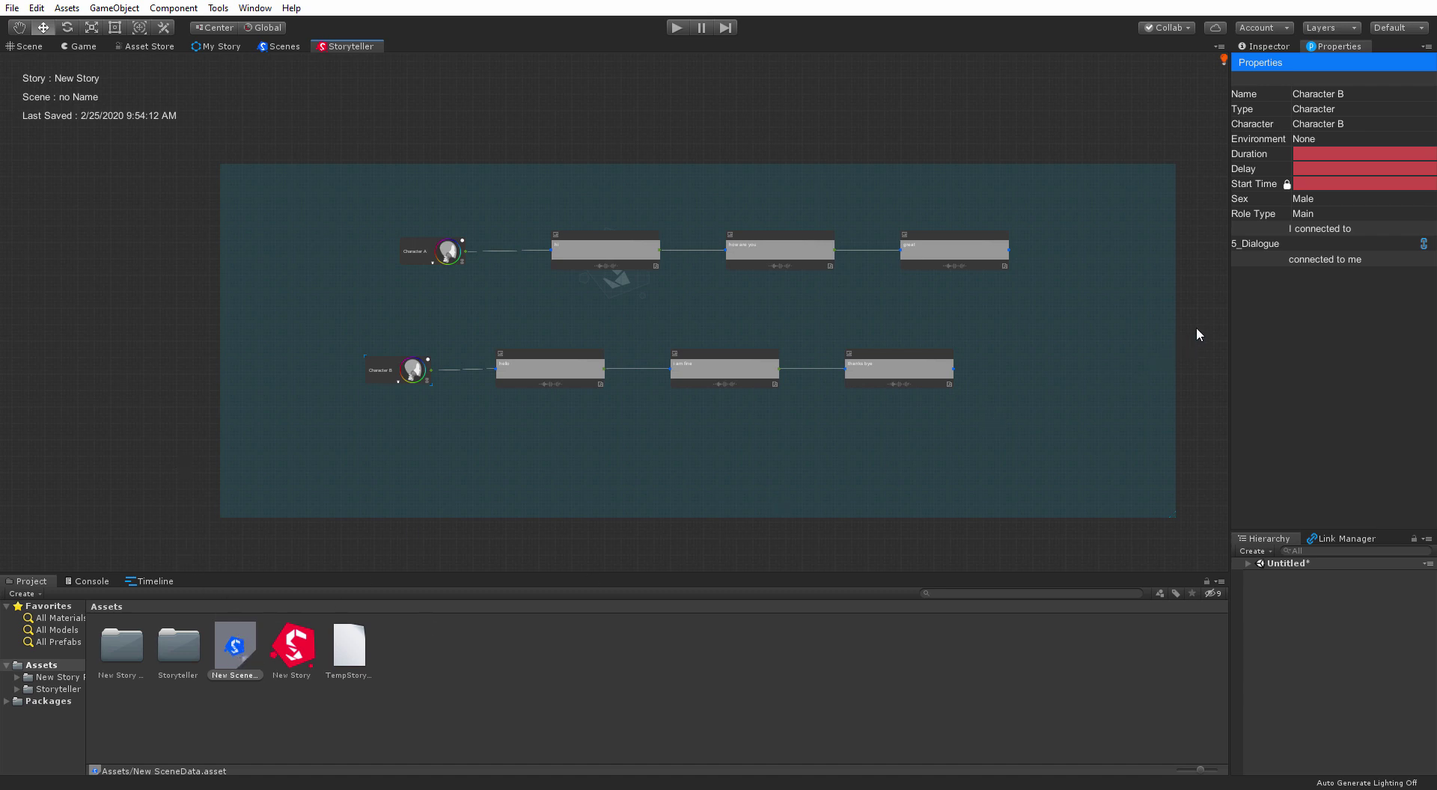
left_click(993, 413)
scroll(666, 390, "up", 8)
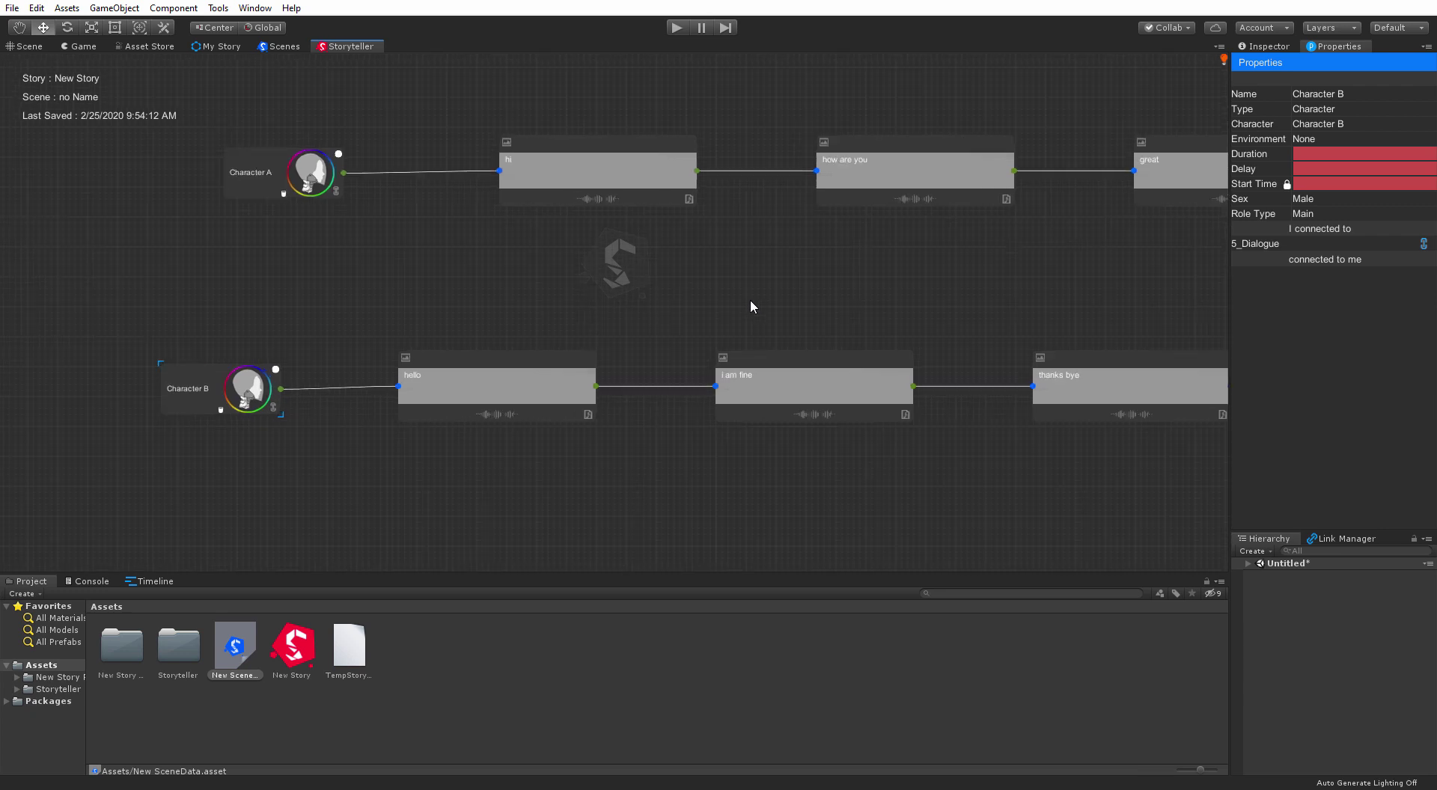
Open the Game Bridge window for the story and place it over the node canvas.
right_click(476, 306)
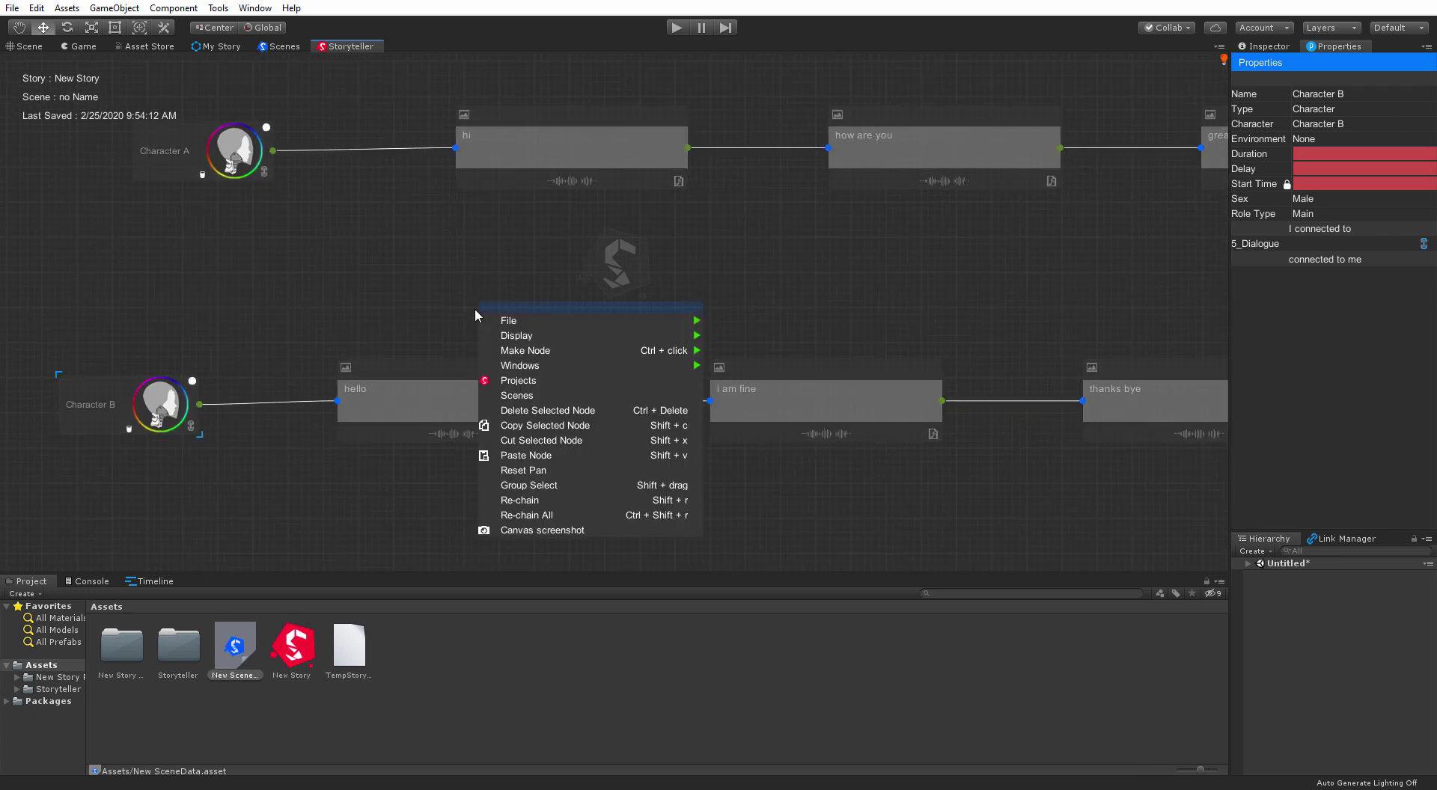
mouse_move(629, 337)
mouse_move(672, 369)
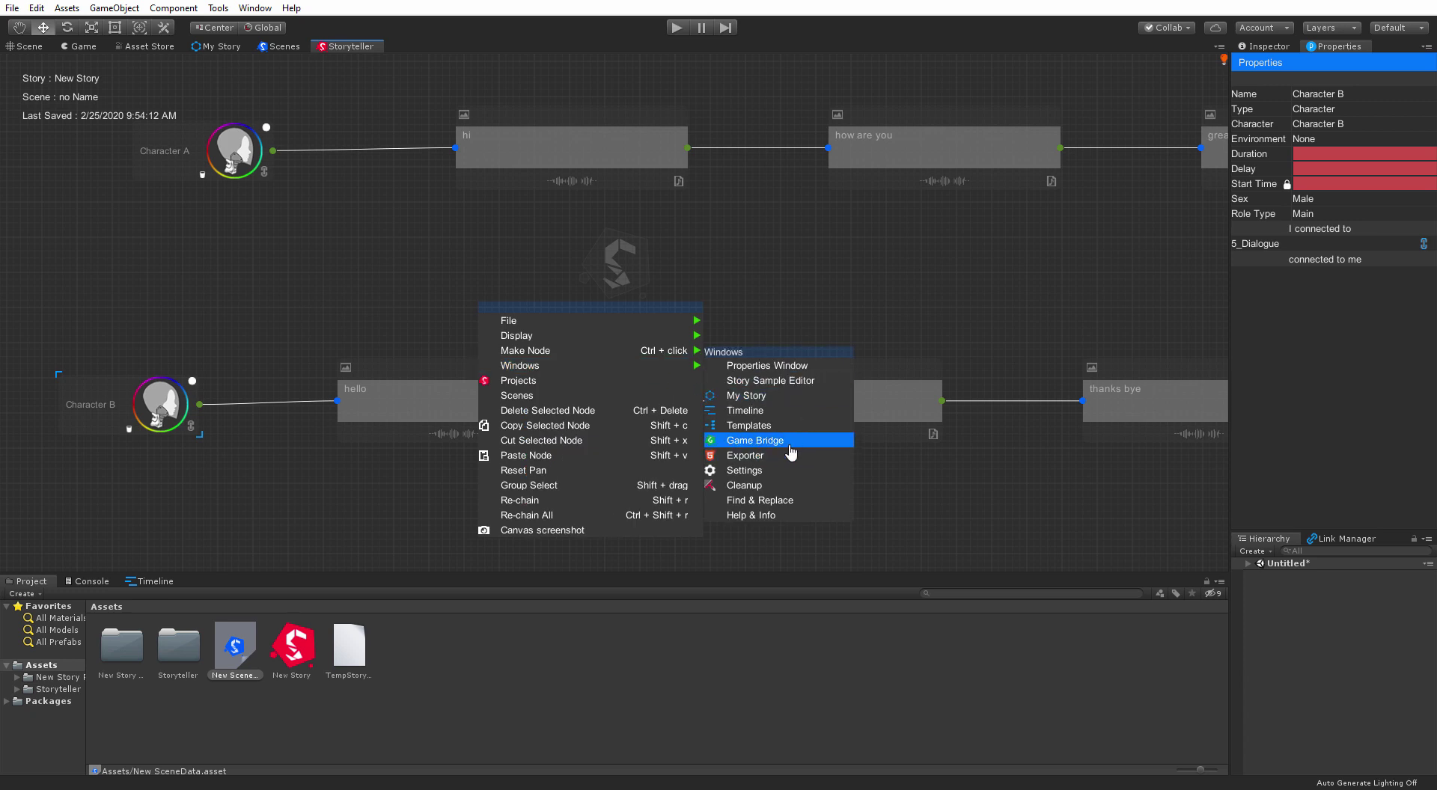
left_click(789, 440)
mouse_move(614, 134)
left_mouse_down()
mouse_move(691, 81)
mouse_move(594, 122)
mouse_move(616, 125)
left_mouse_up()
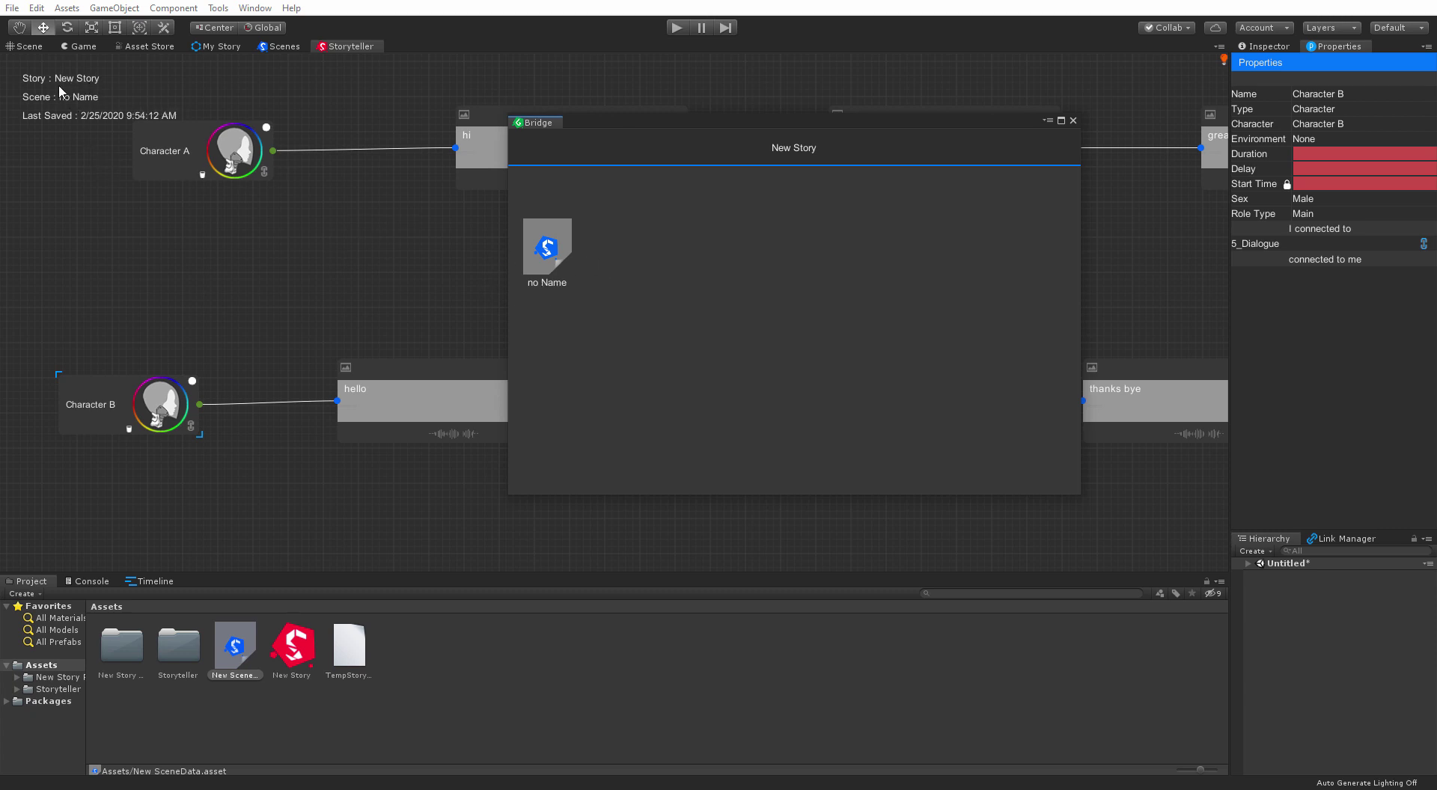
Push the "no Name" scene with Character A and Character B to scene data, and close the Bridge window.
scroll(60, 89, "up", 1)
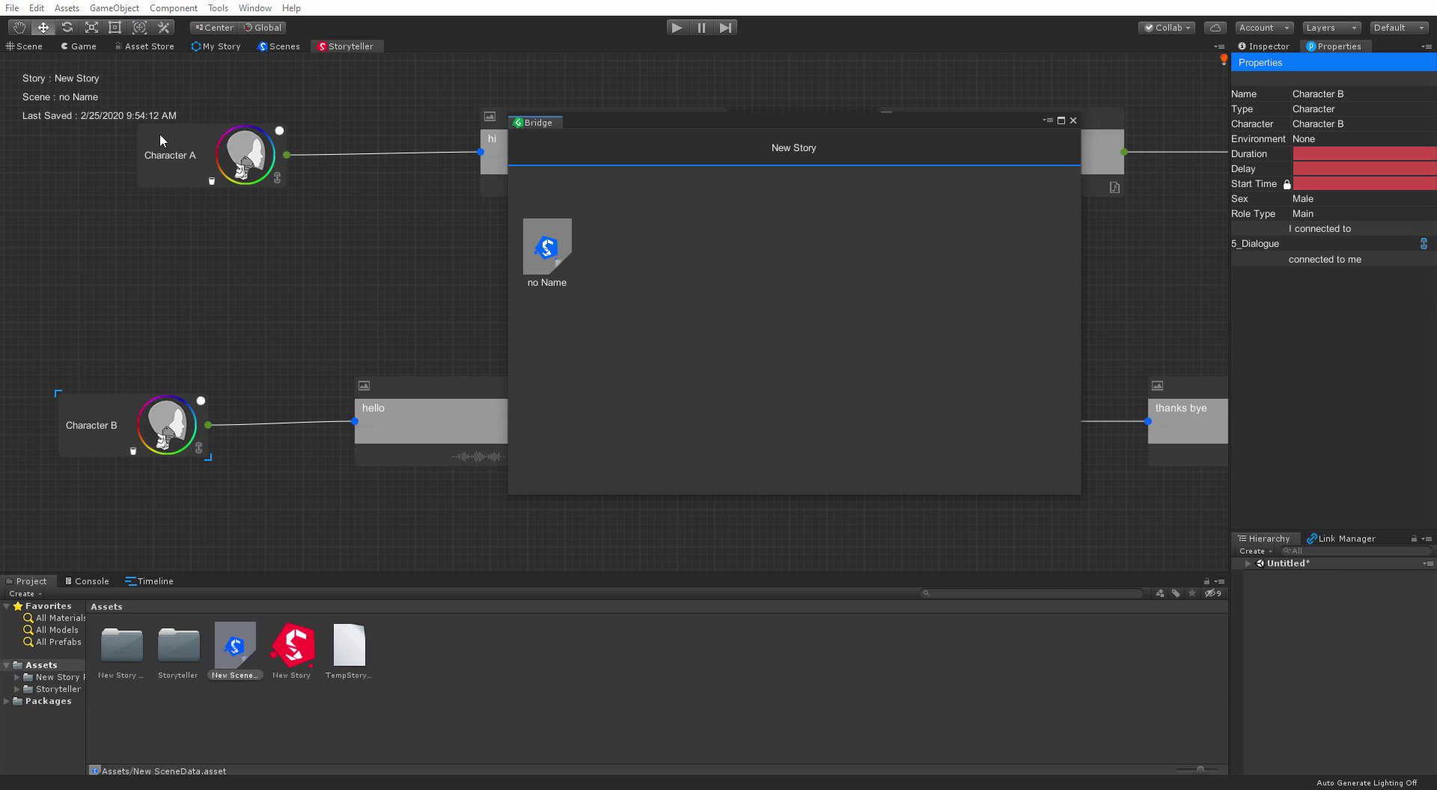
double_click(544, 281)
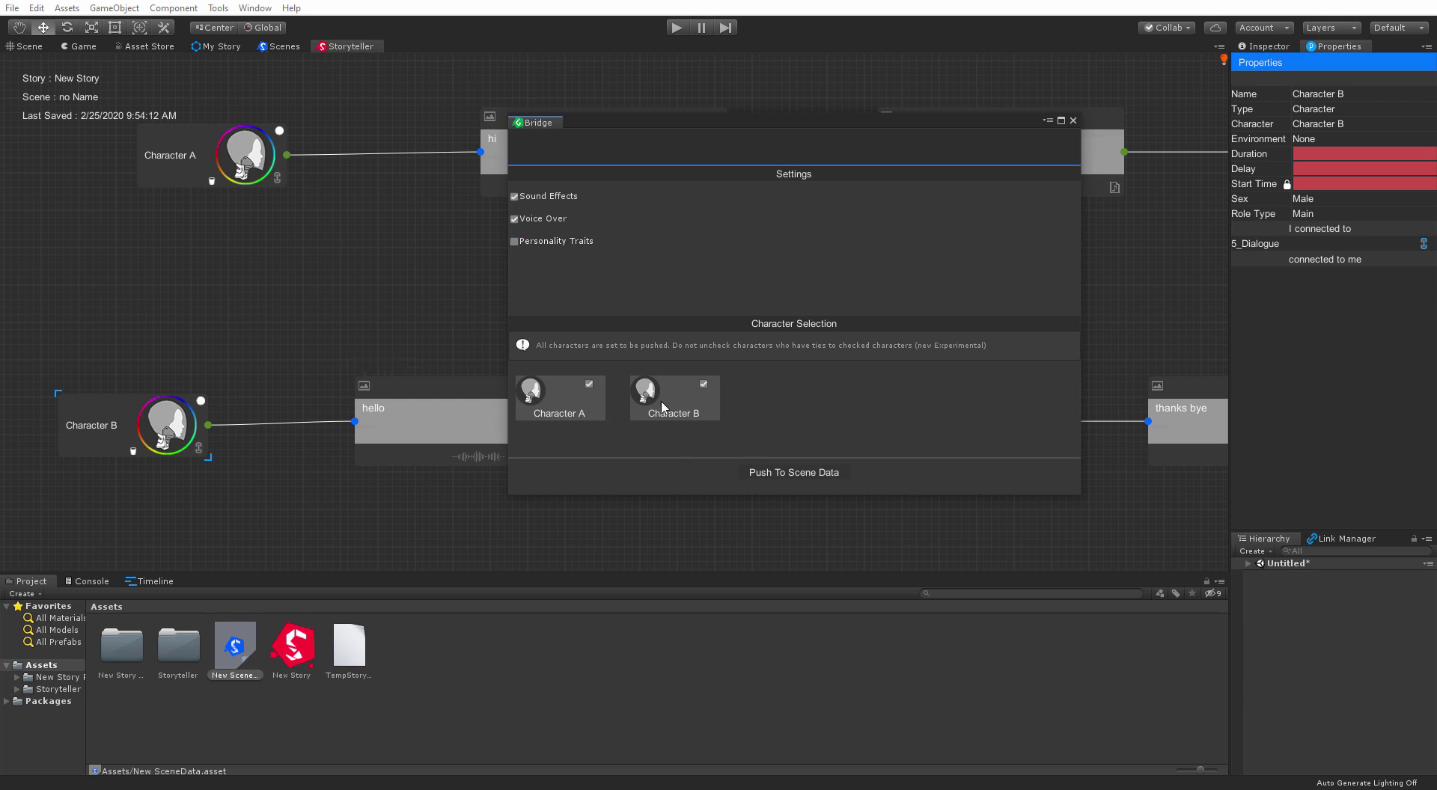
left_click(824, 474)
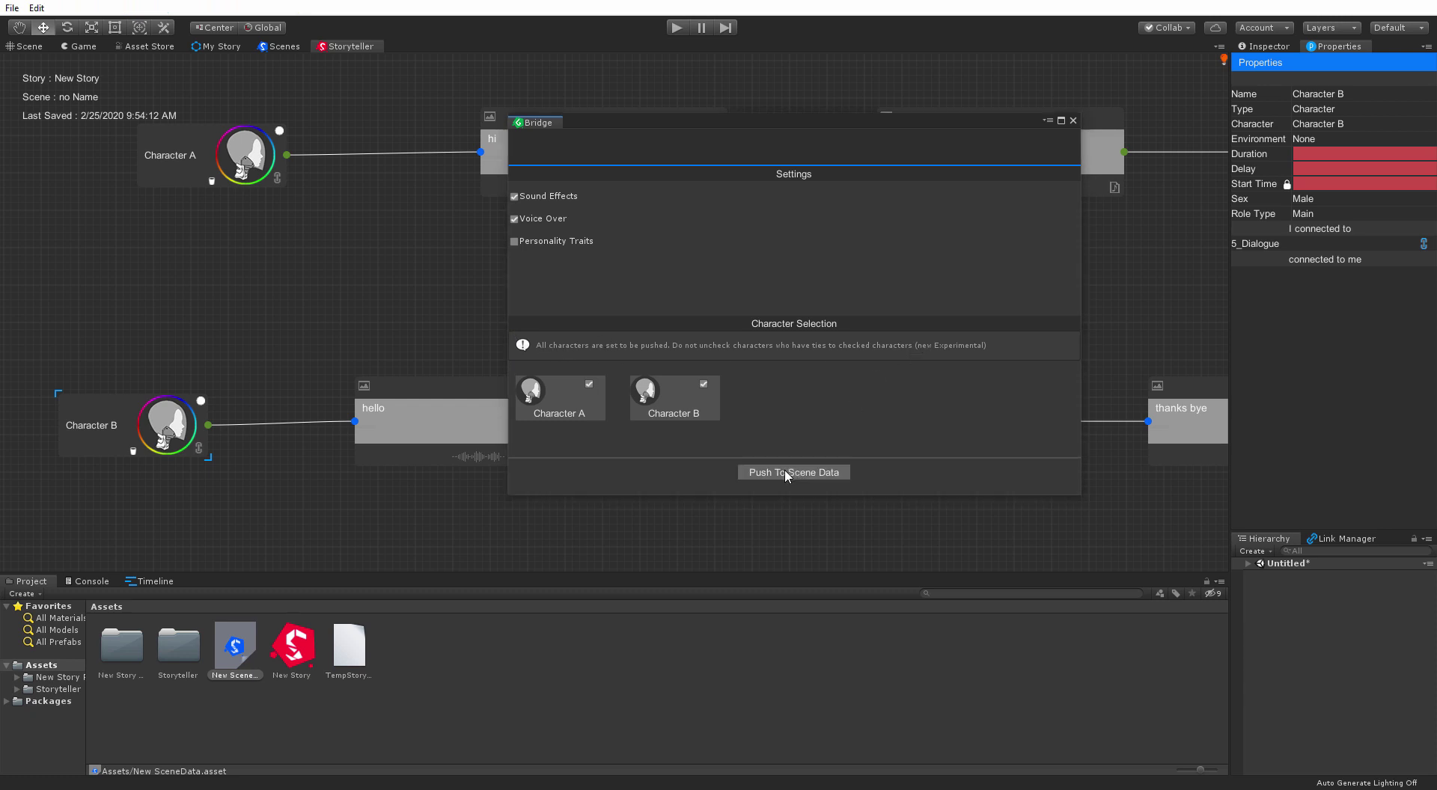
left_click(1073, 121)
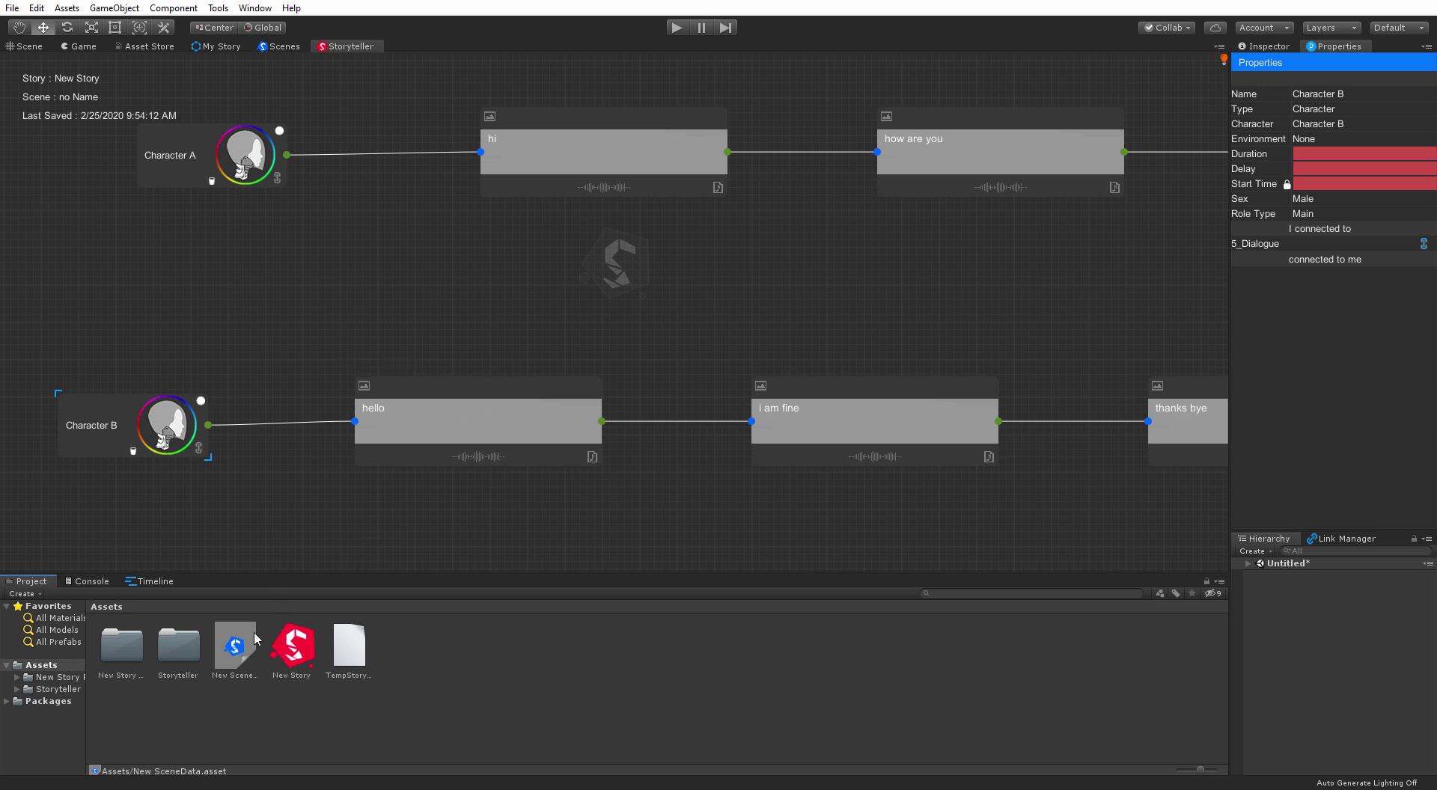
Expand the untitled scene in the hierarchy and create an empty game object in it.
left_click(1247, 563)
right_click(1292, 674)
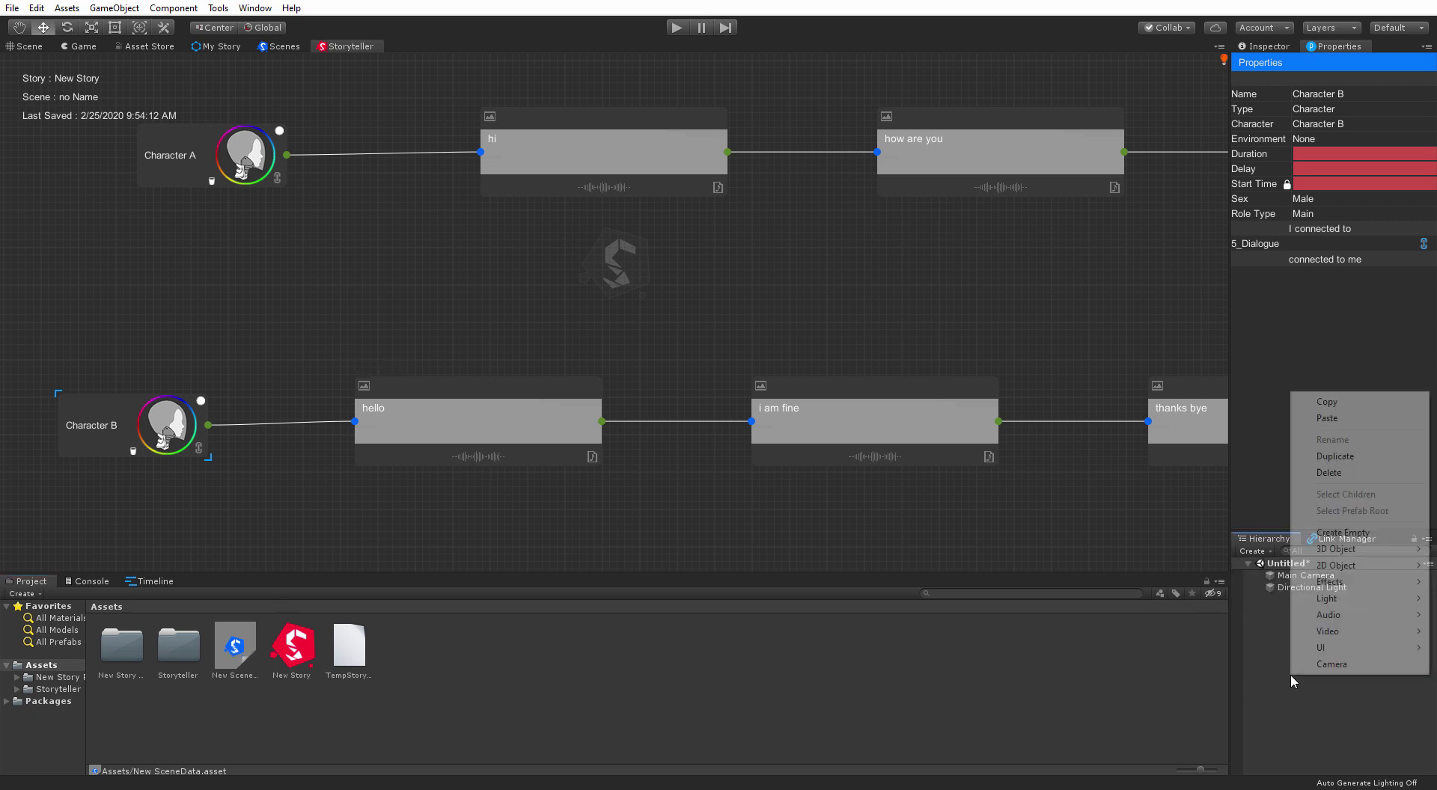
left_click(1353, 533)
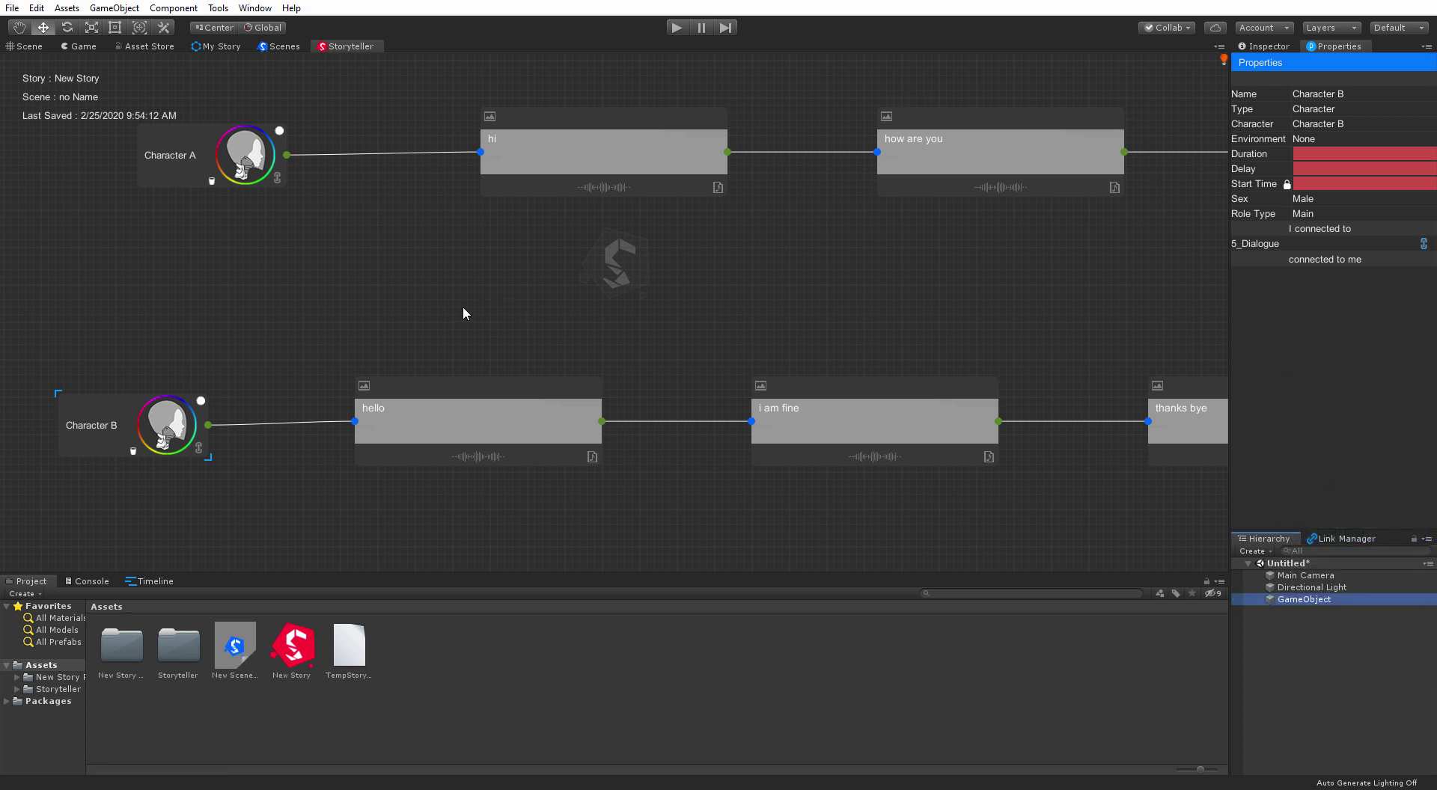
Open the Game Bridge window from the story canvas and dock it next to the Inspector.
right_click(381, 263)
mouse_move(557, 320)
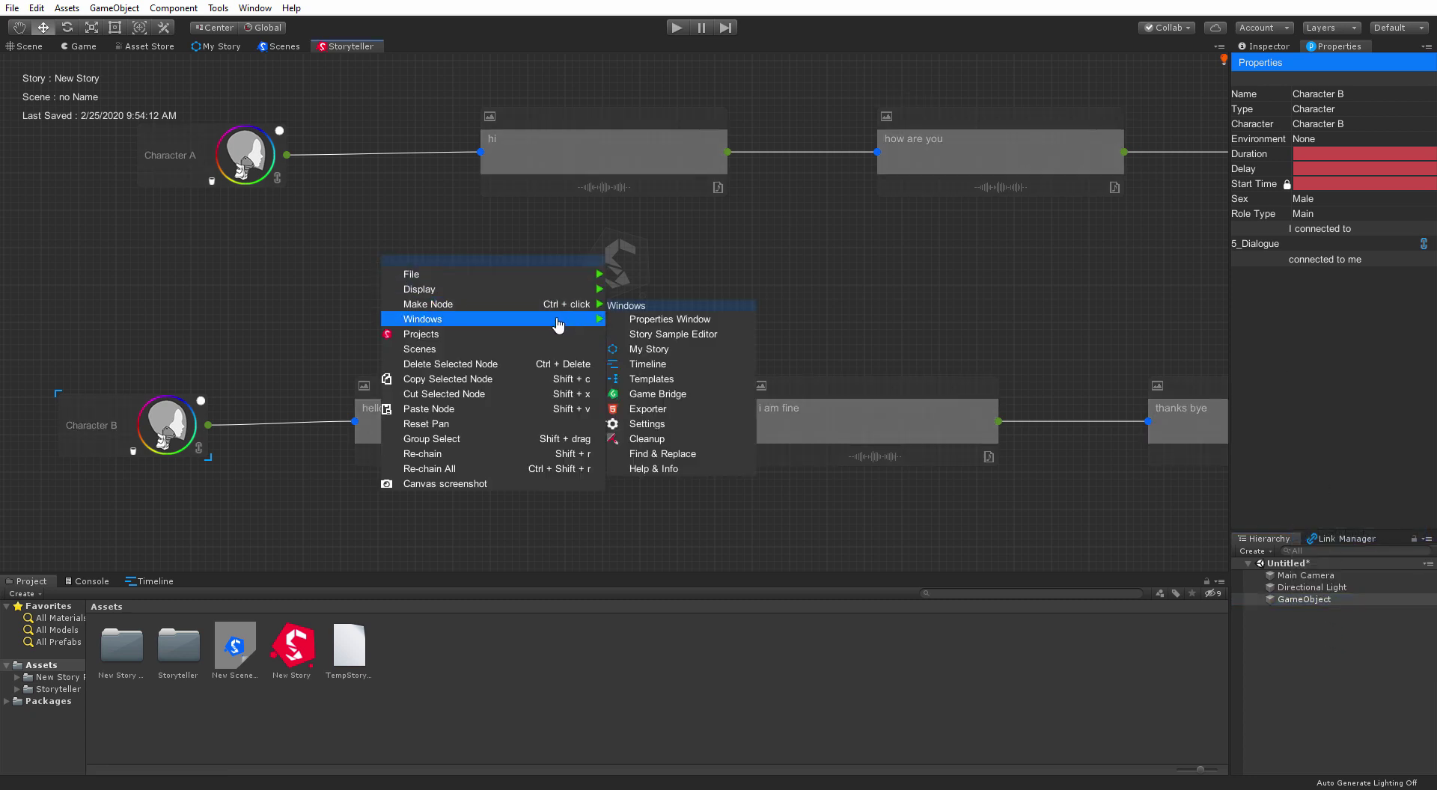
left_click(665, 394)
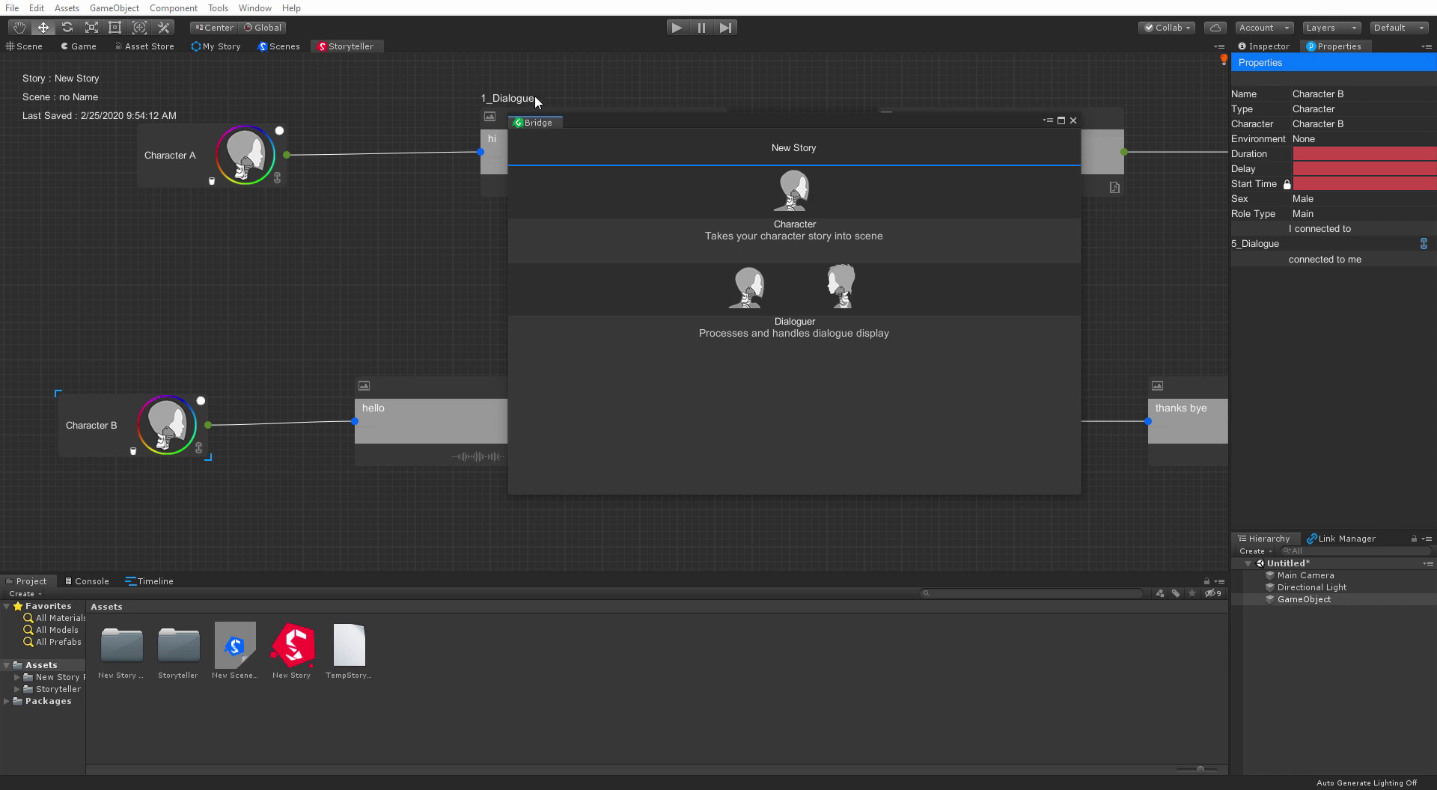
left_click_drag(538, 122, 1307, 82)
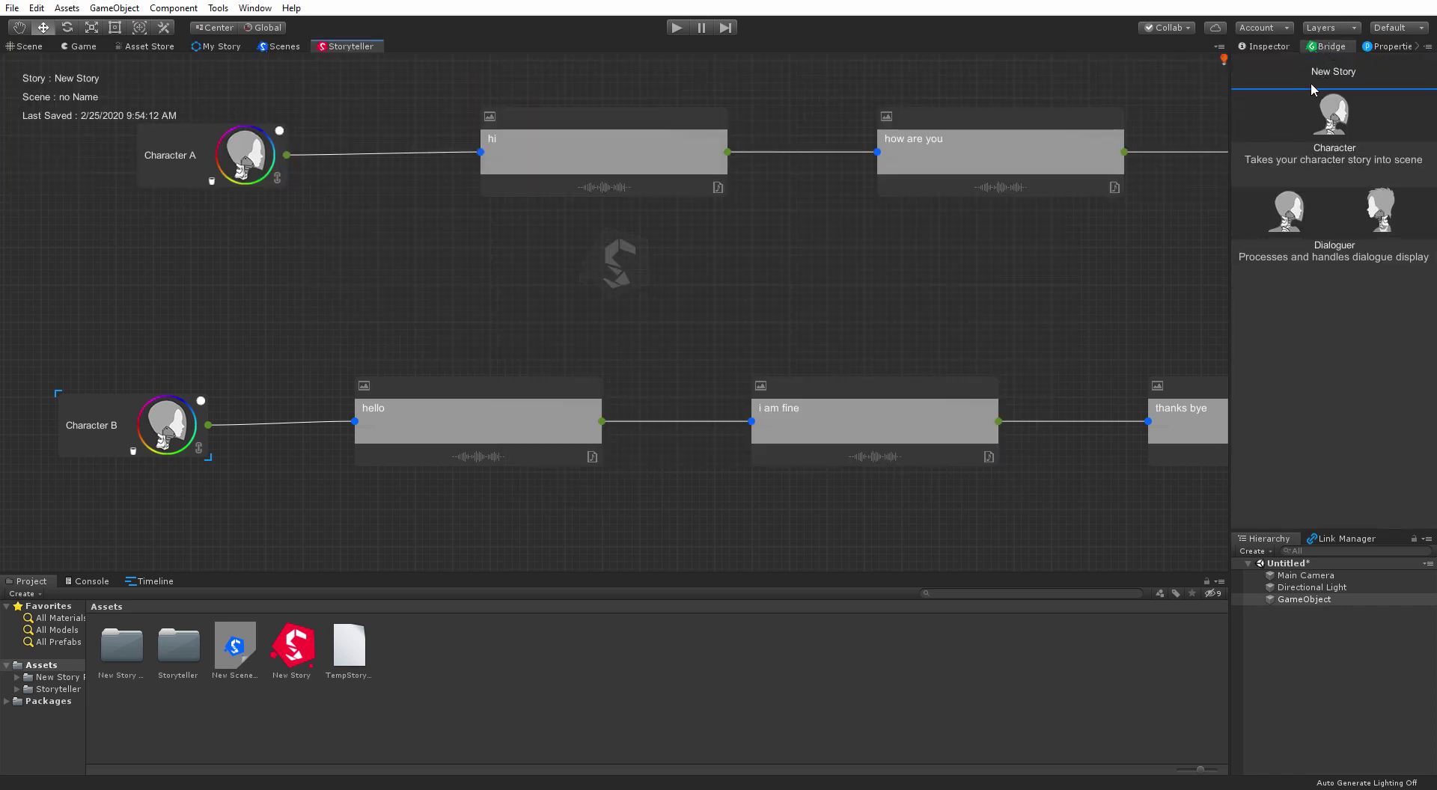
Add the Bridge's Character component to the empty game object and assign the New SceneData asset to it.
left_click(1330, 132)
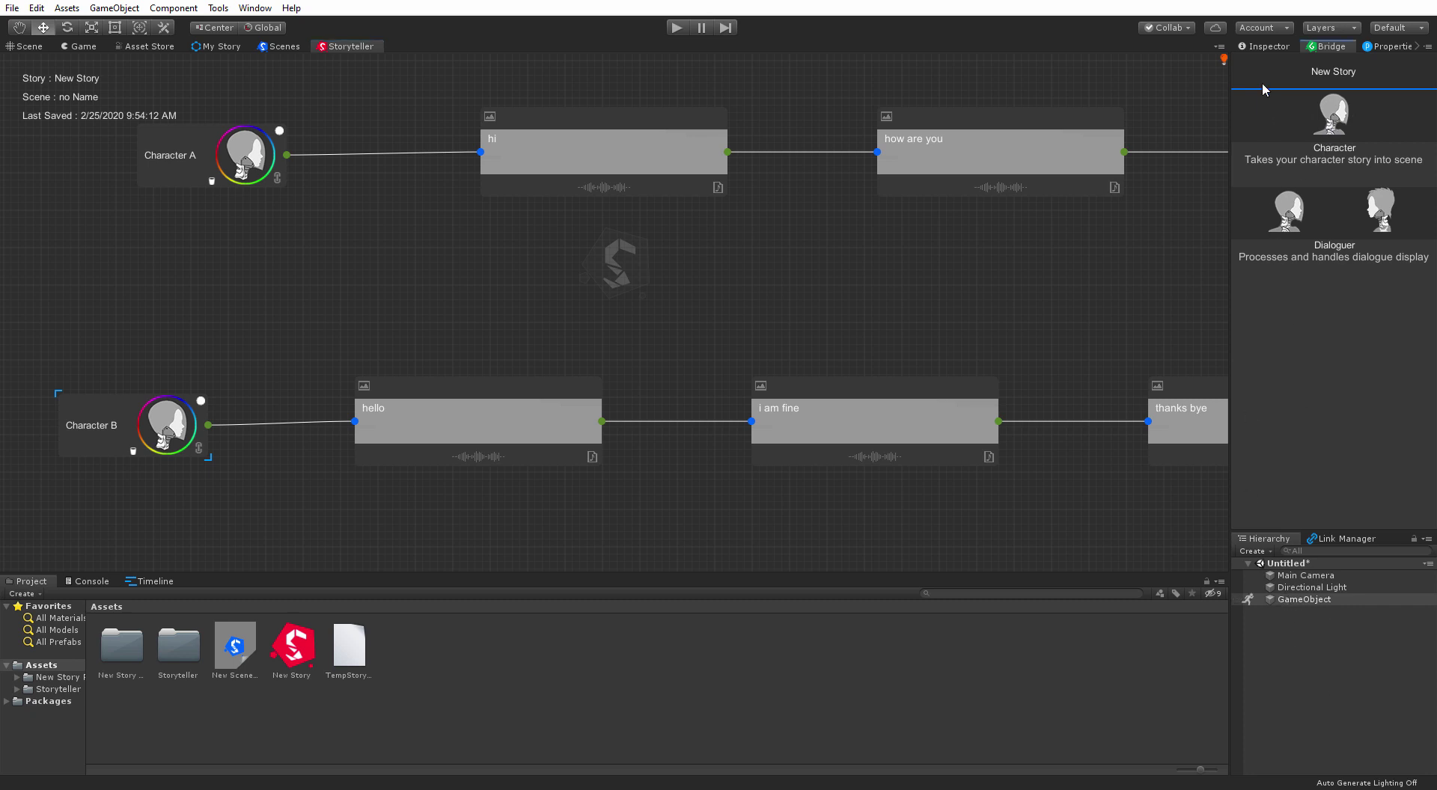
left_click(1267, 47)
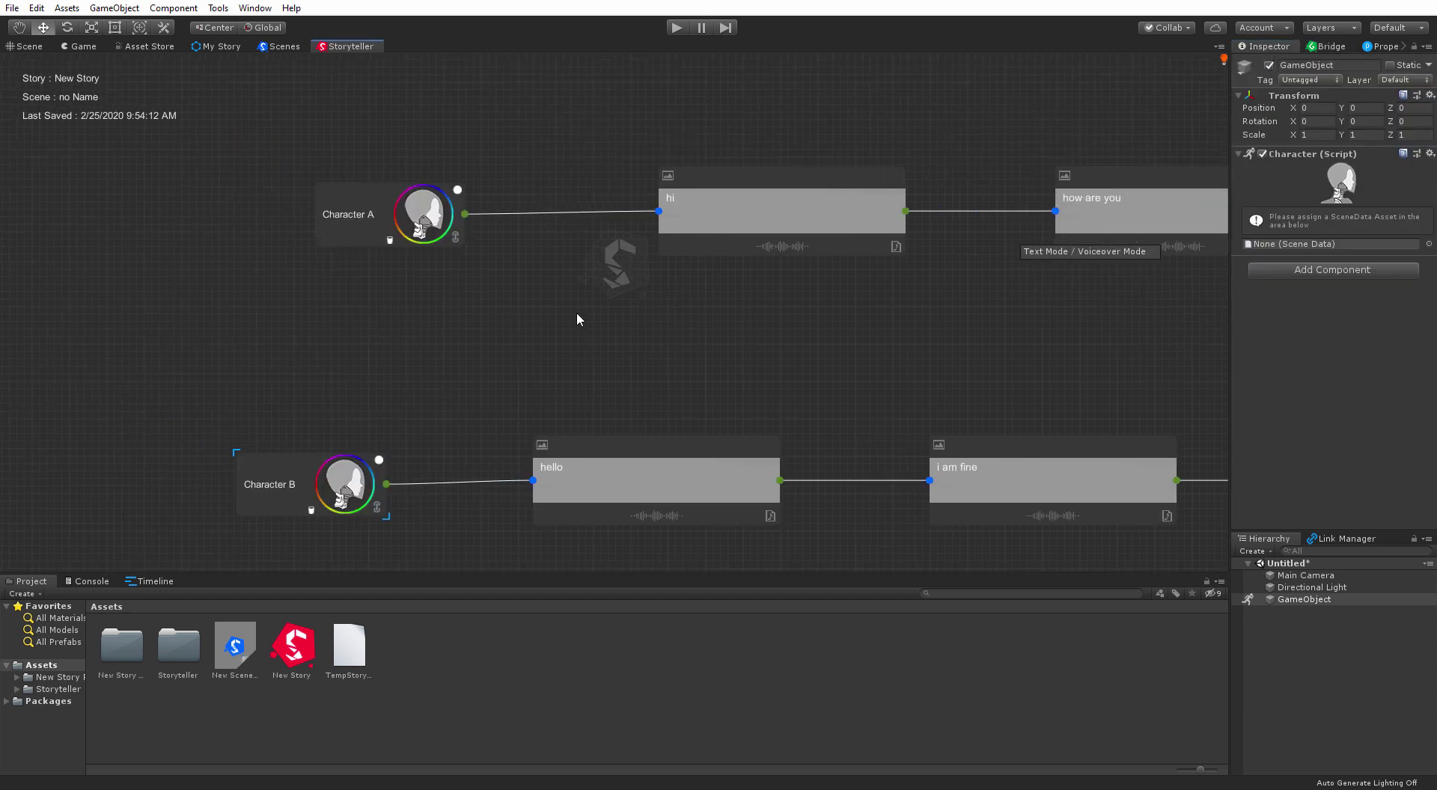
middle_click_drag(576, 312, 542, 306)
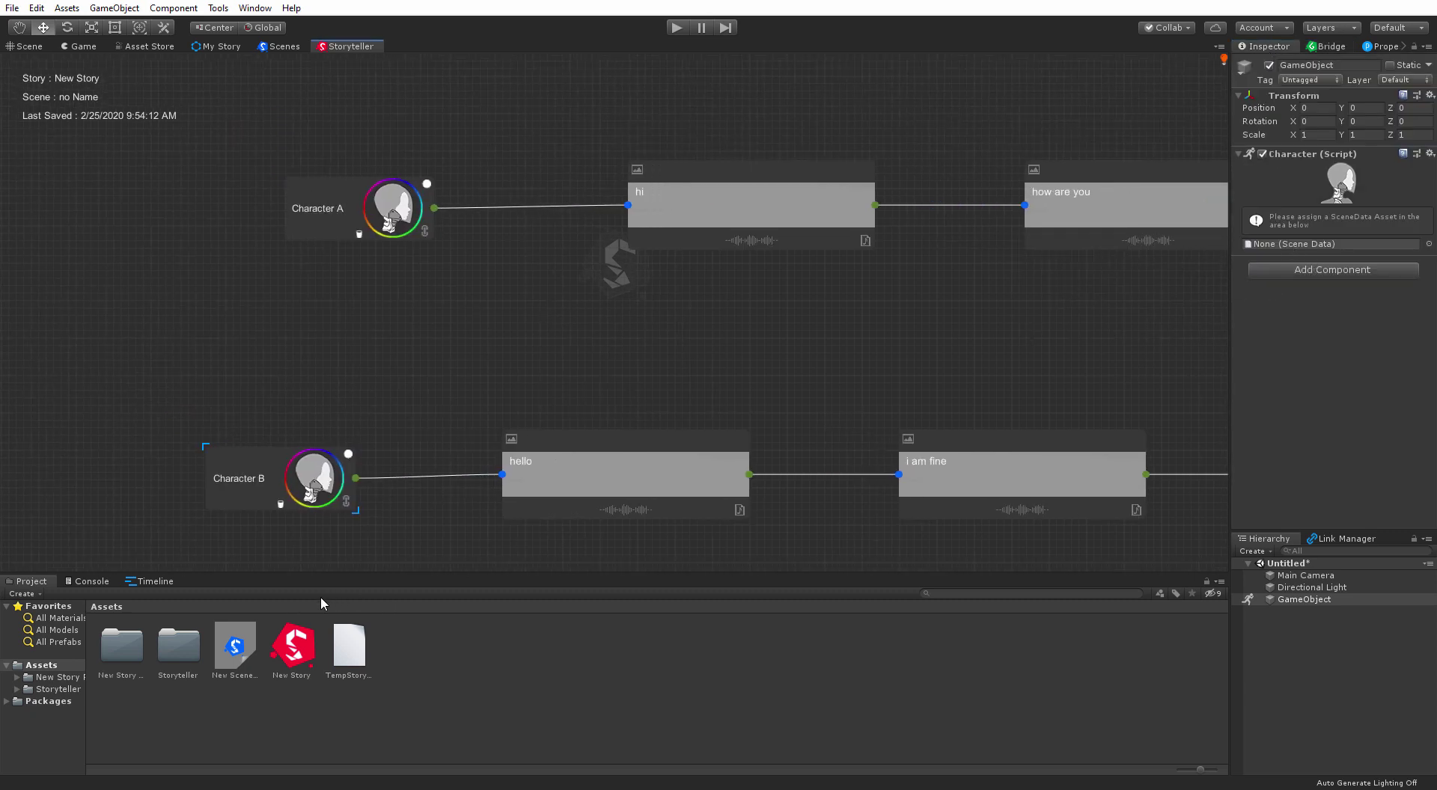
left_click_drag(232, 645, 1286, 251)
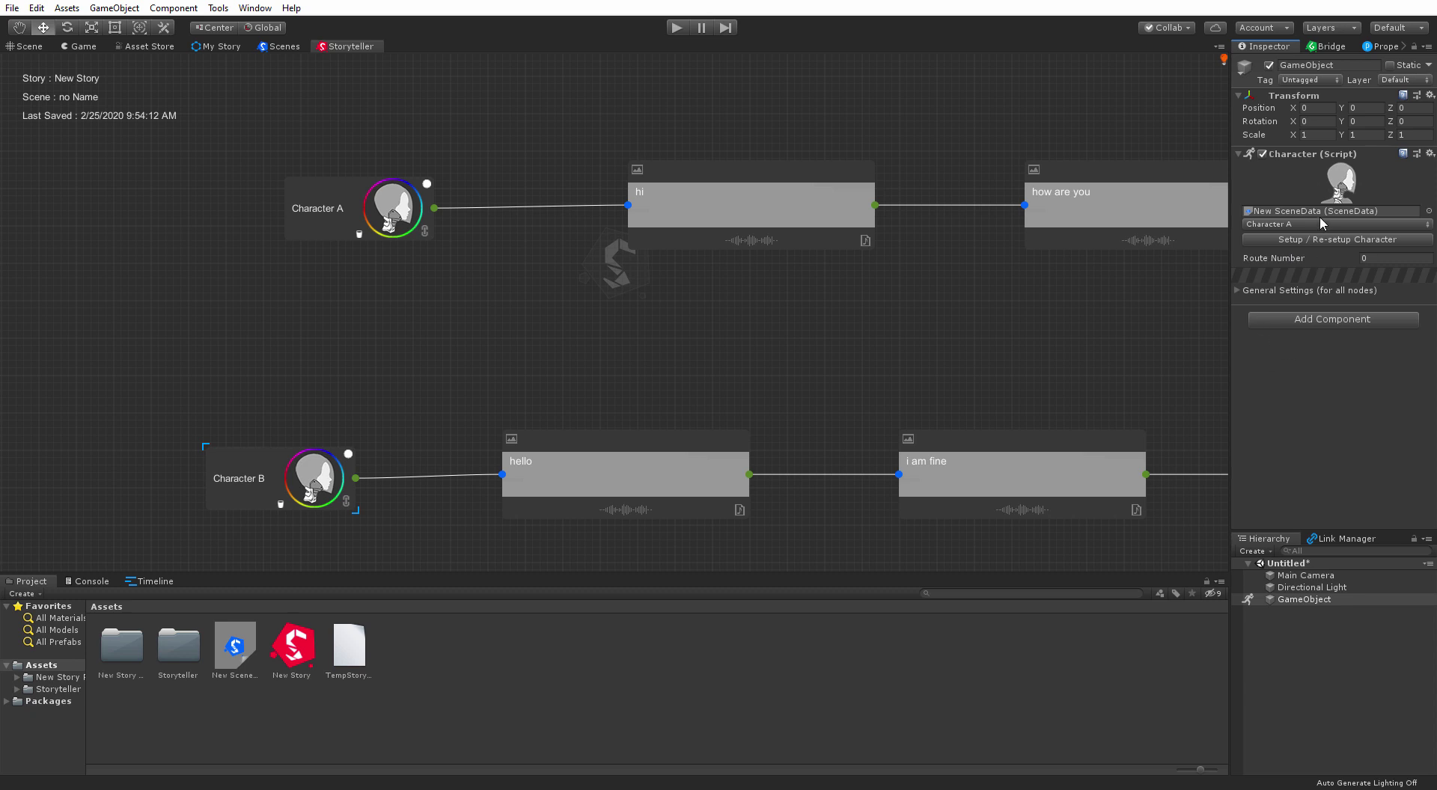
Choose Character B for the Character component and run the character setup.
left_click(1292, 224)
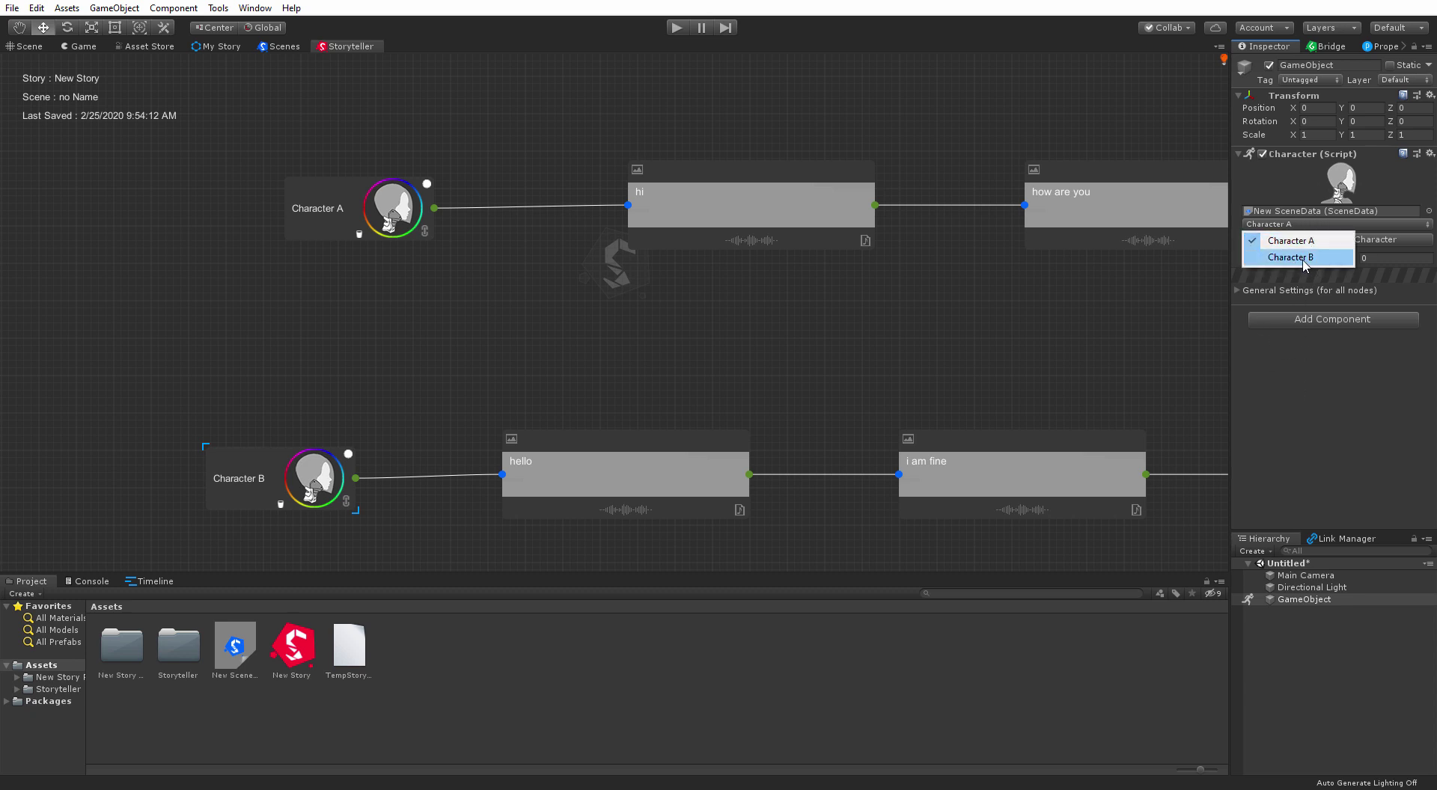
left_click(1303, 258)
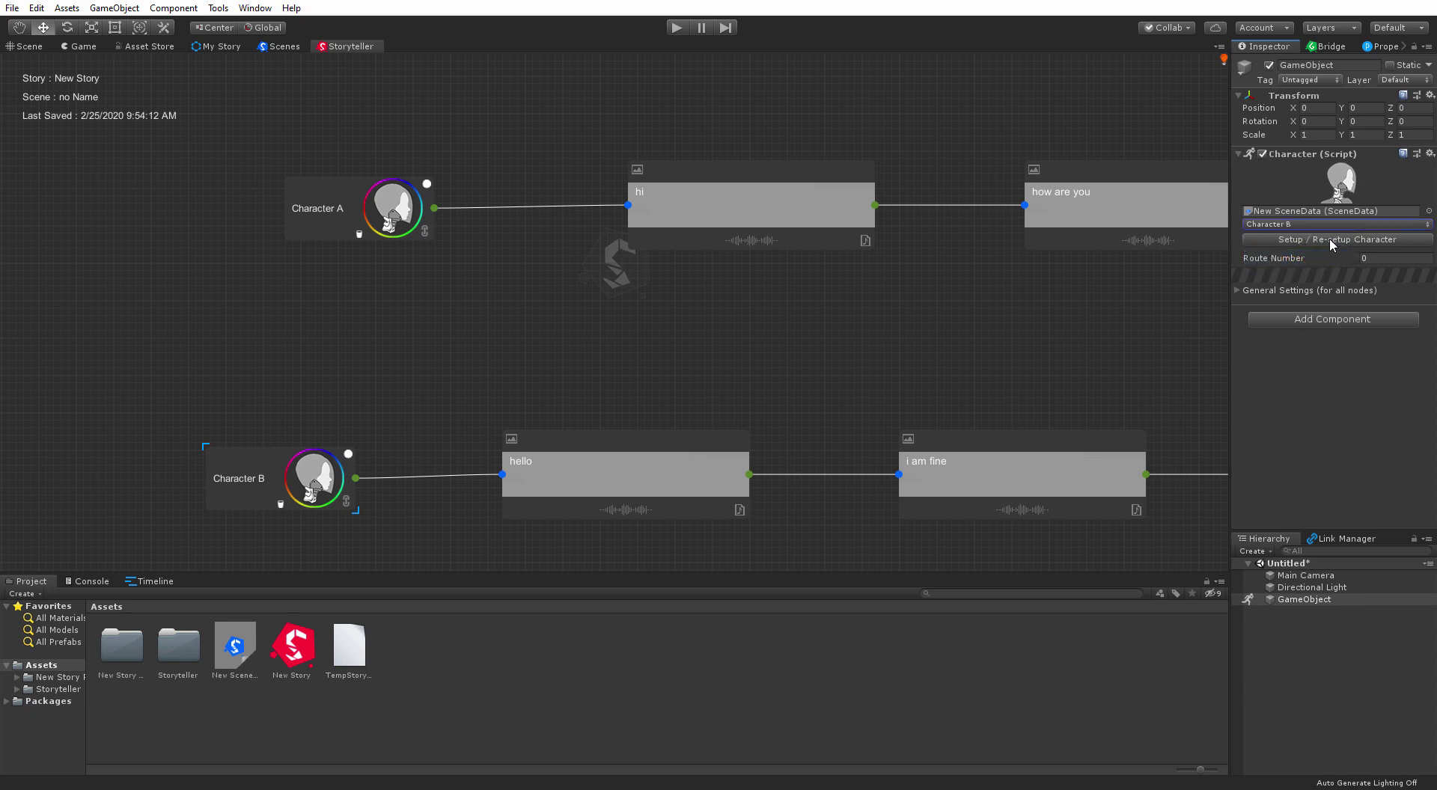
left_click(1336, 237)
Examine the Inspector settings of Character B's "hello", "i am fine" and "thanks bye" dialogues and of the Character B node.
left_click(717, 451)
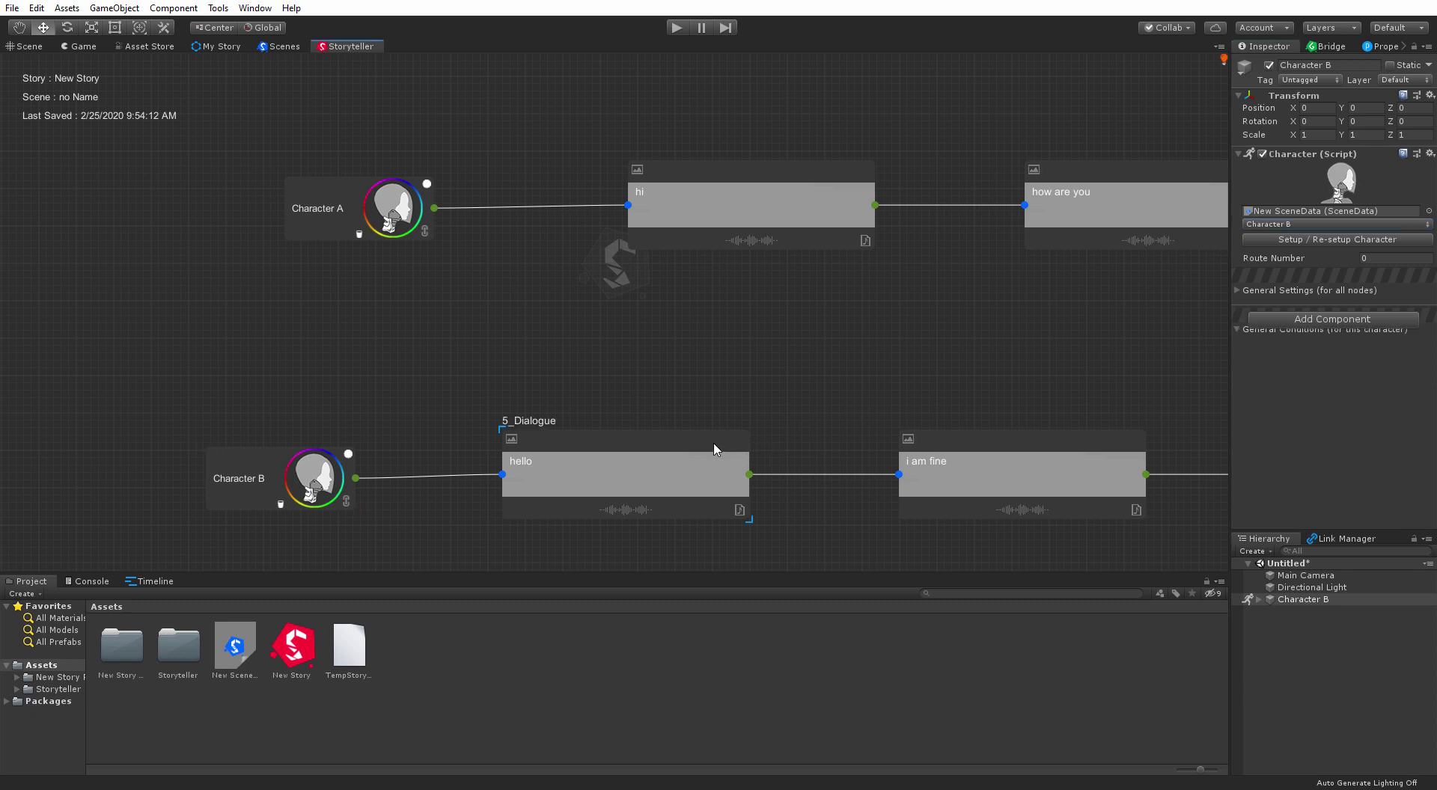
left_click(978, 449)
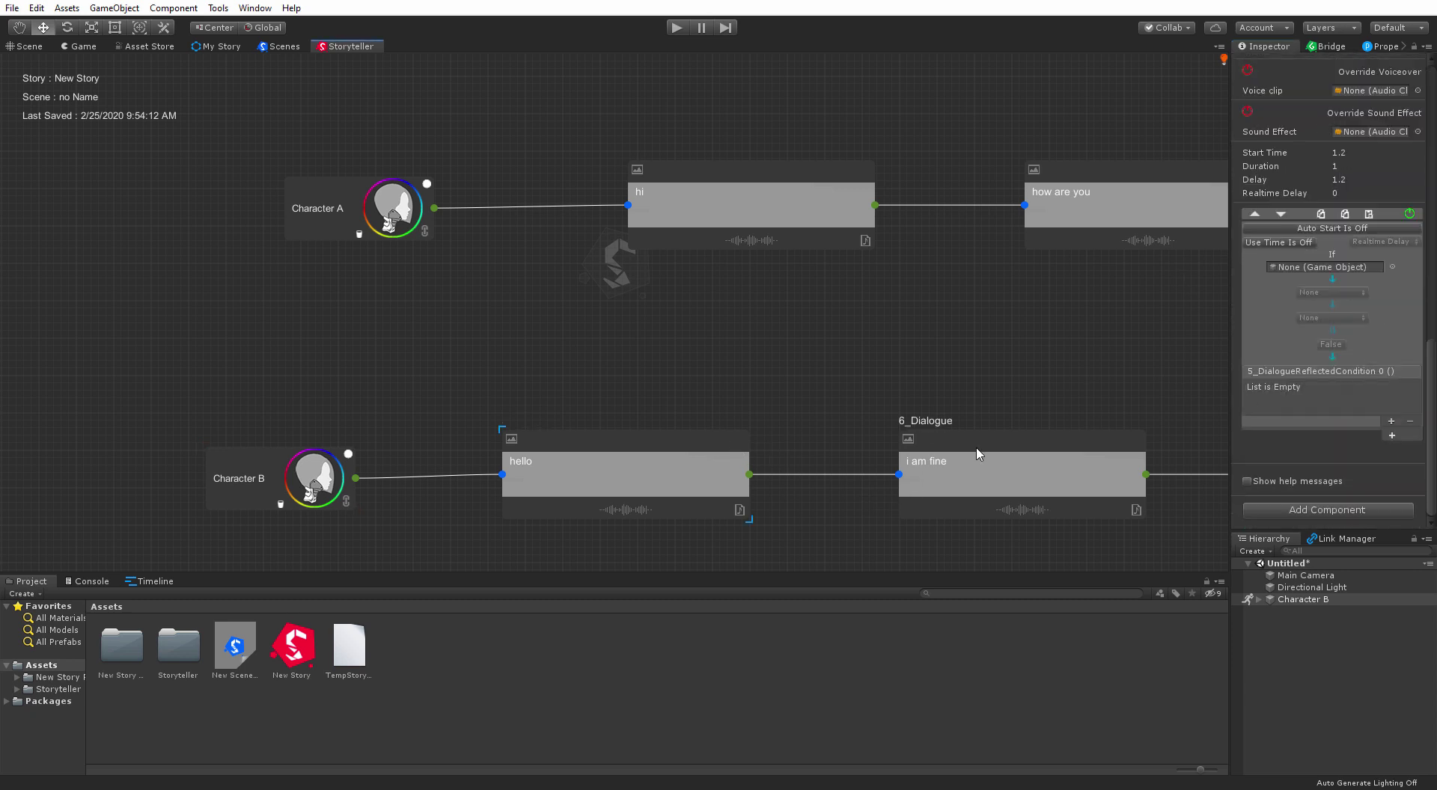
middle_click_drag(1081, 360, 638, 327)
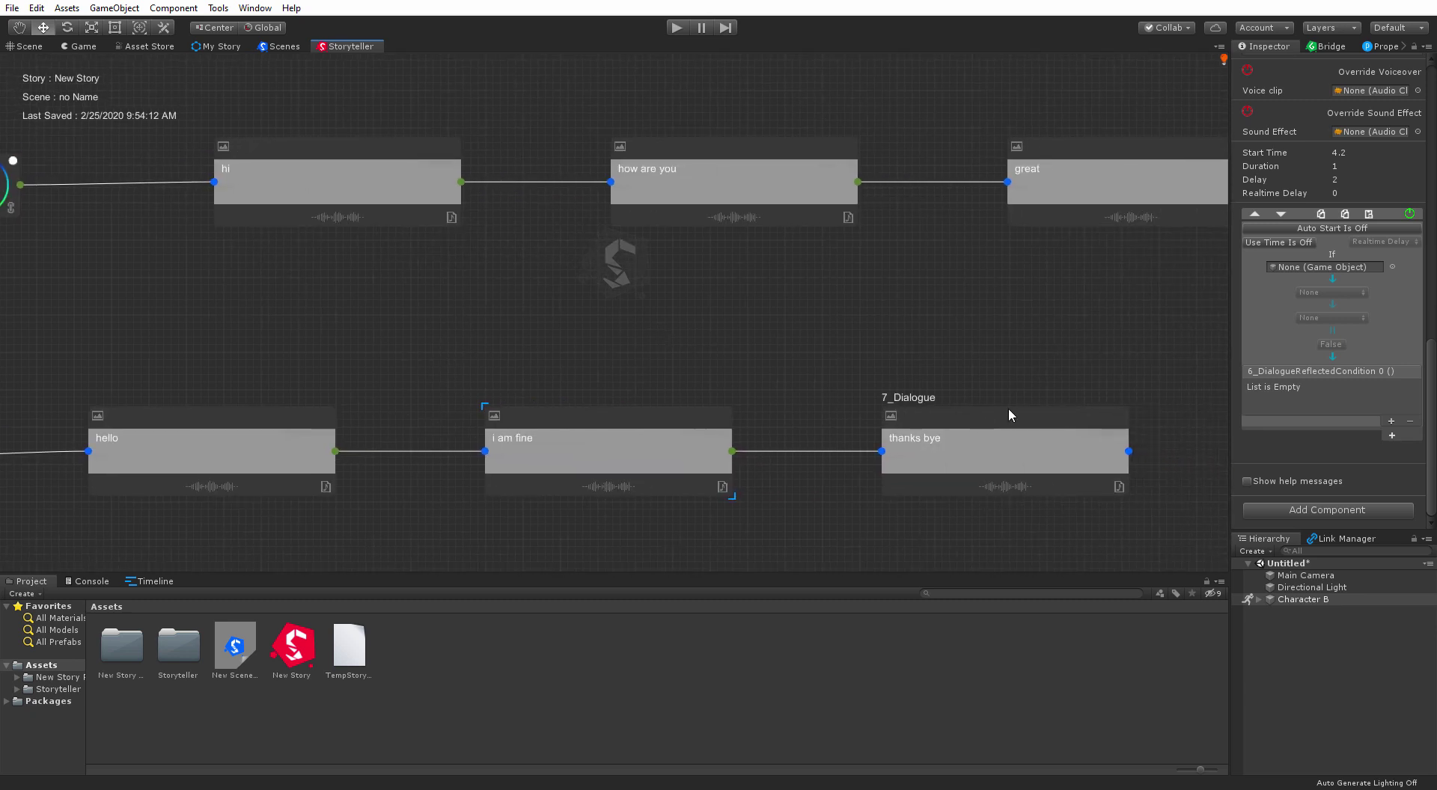
left_click(1008, 412)
middle_click_drag(433, 336, 848, 300)
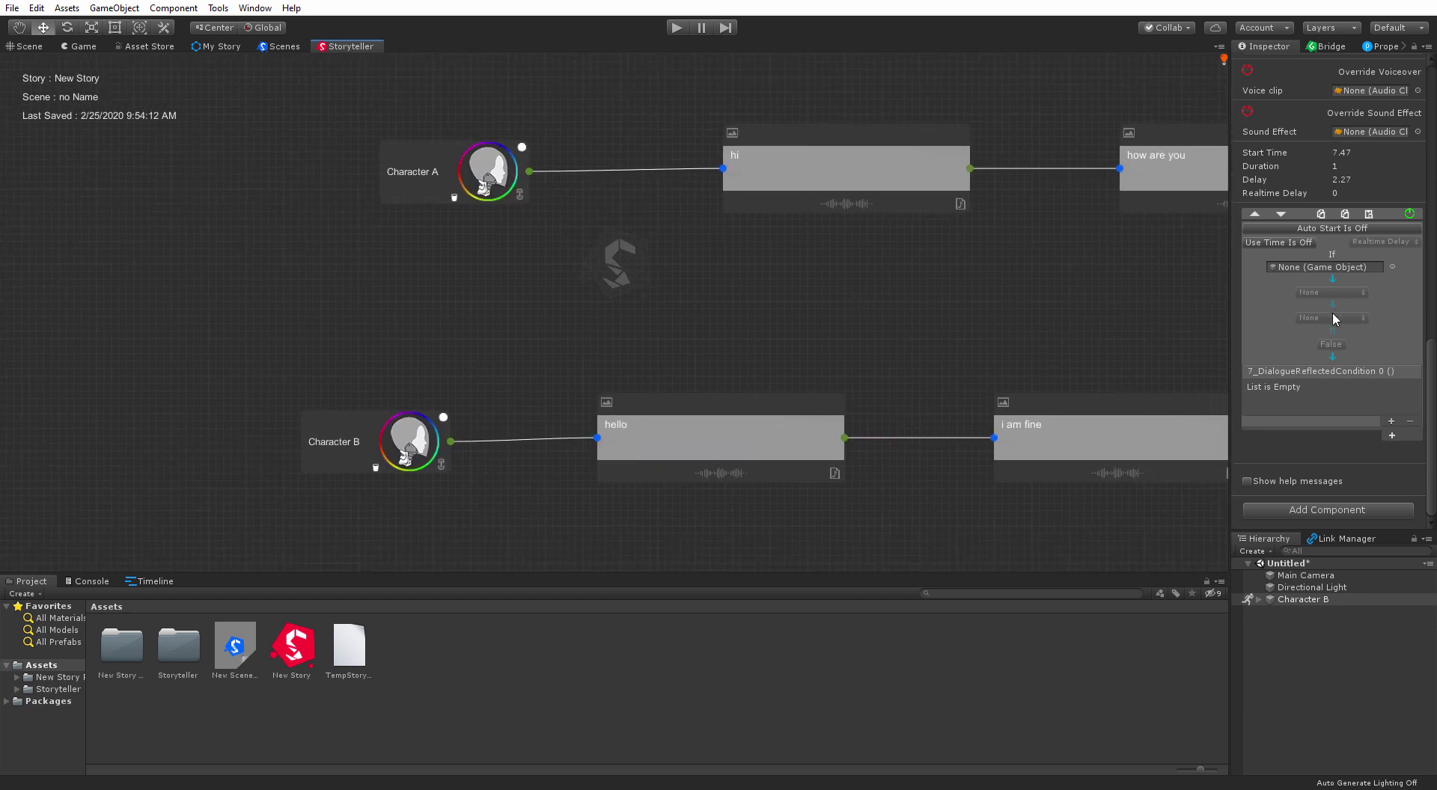
scroll(1333, 374, "up", 5)
scroll(1332, 387, "down", 5)
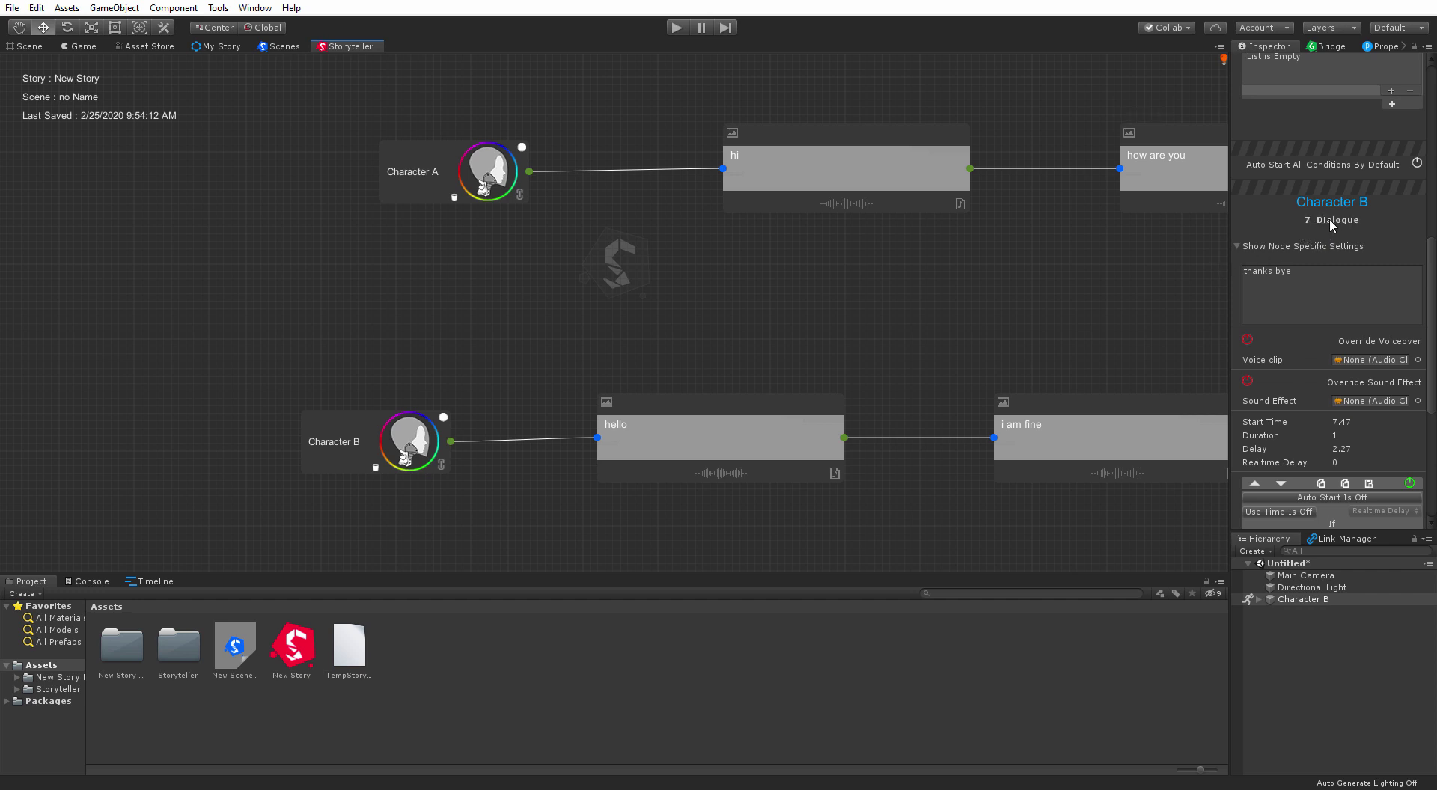
left_click(346, 432)
middle_click_drag(1098, 315, 915, 335)
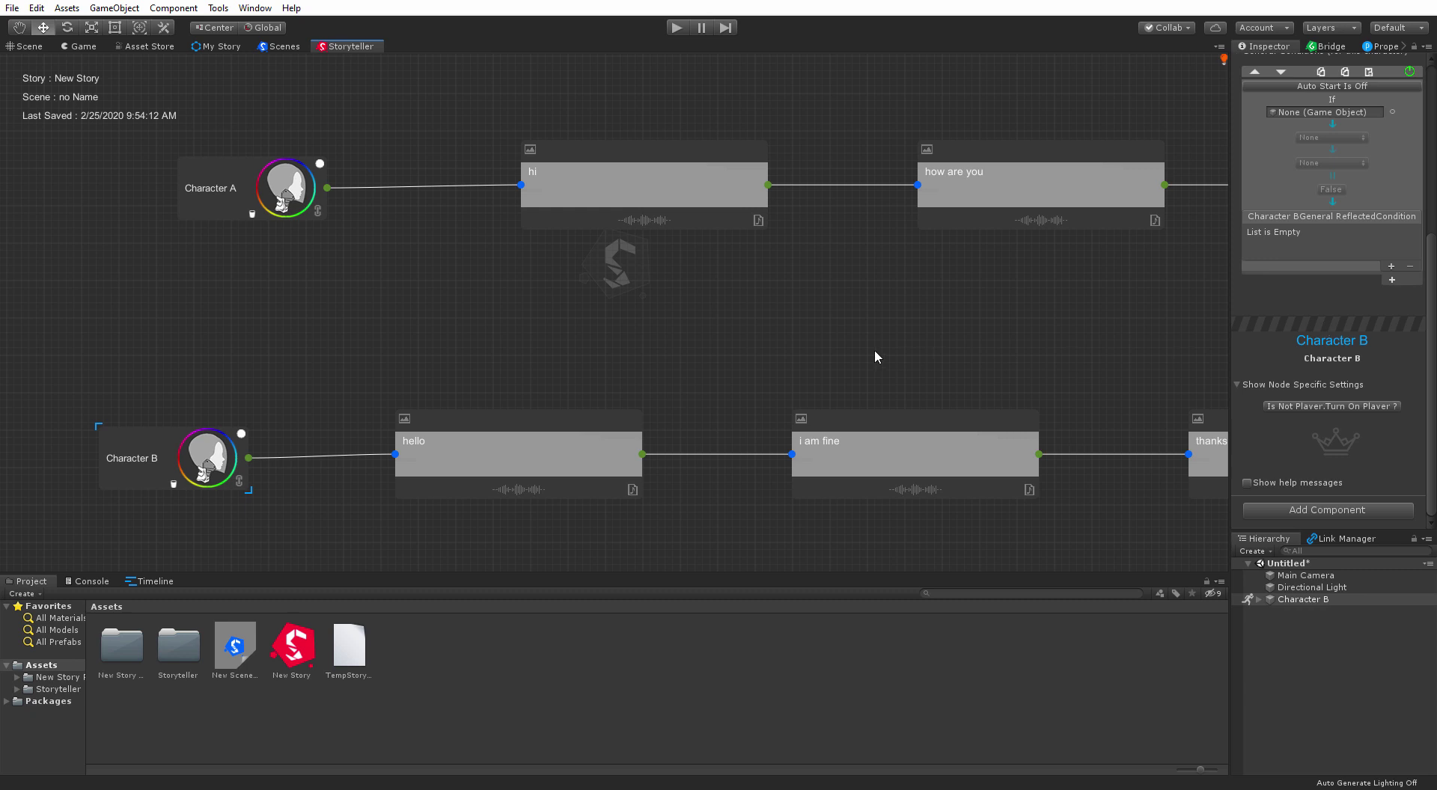
middle_click_drag(528, 340, 730, 348)
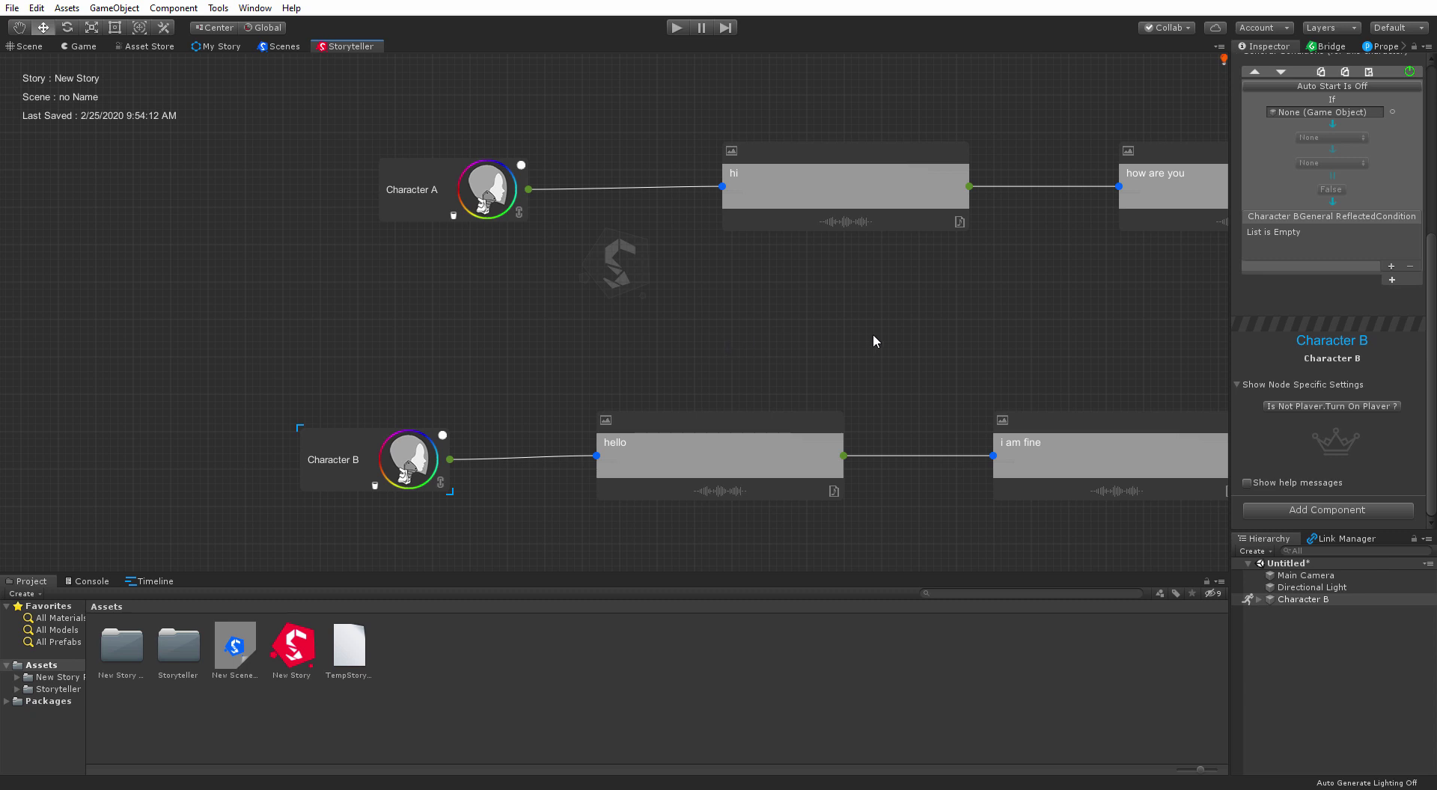
middle_click_drag(873, 339, 760, 339)
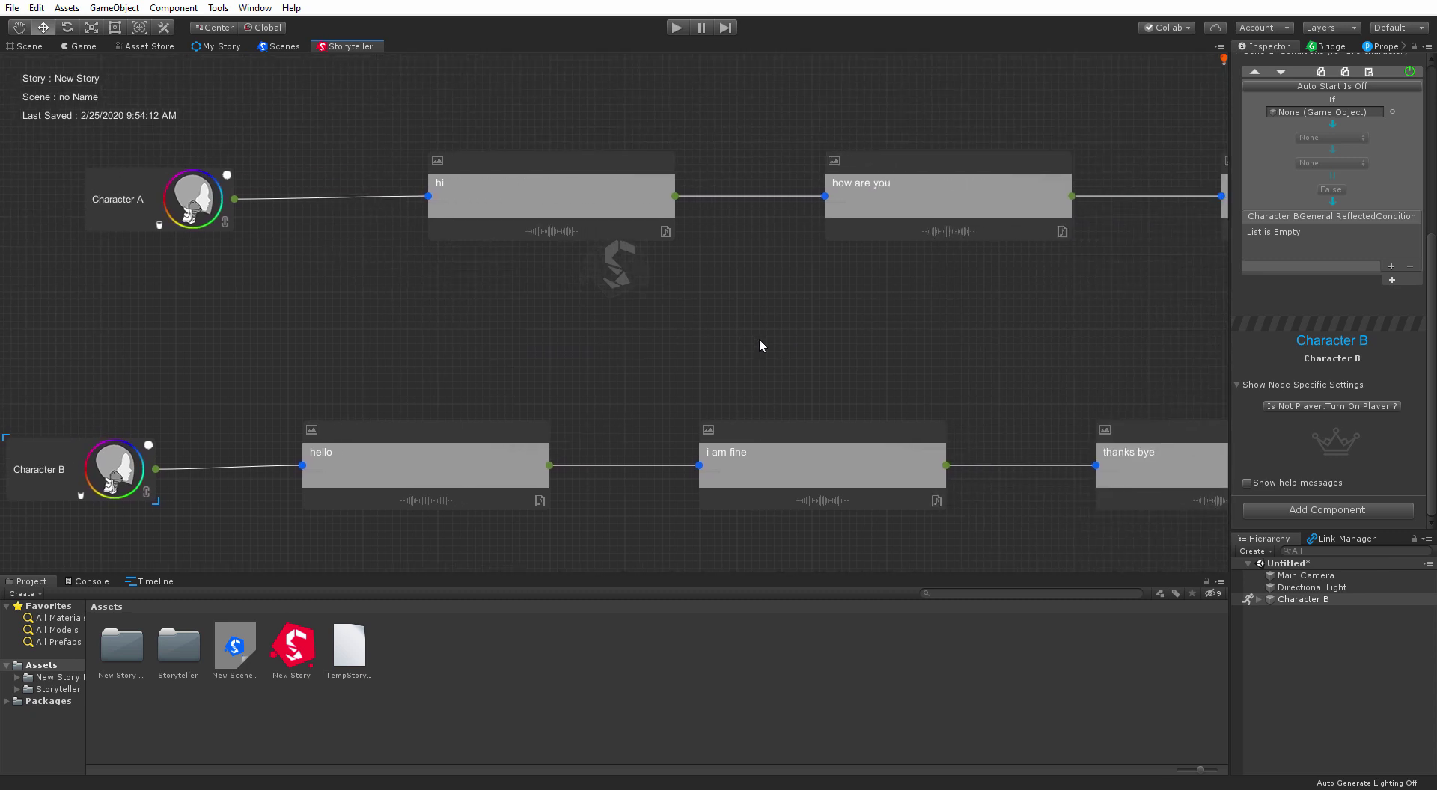